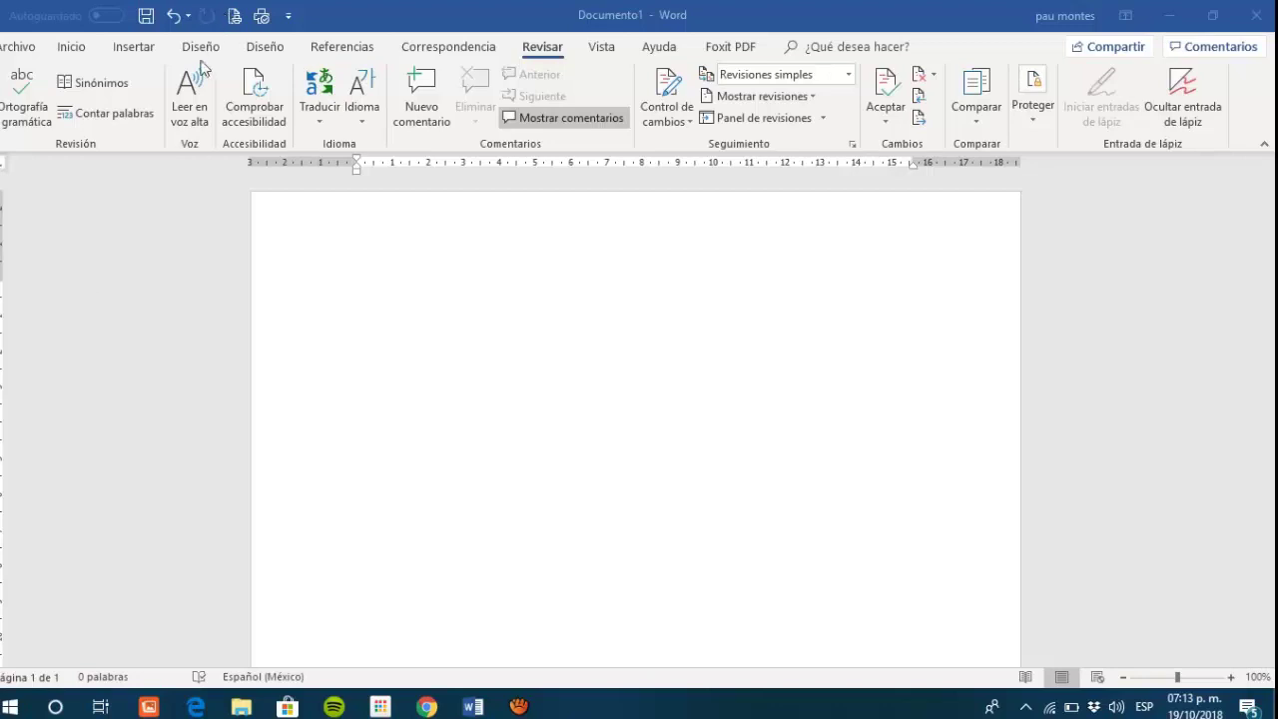
Step: Review the page size and orientation, then apply the Narrow (Estrecho) margin preset
left_click(262, 48)
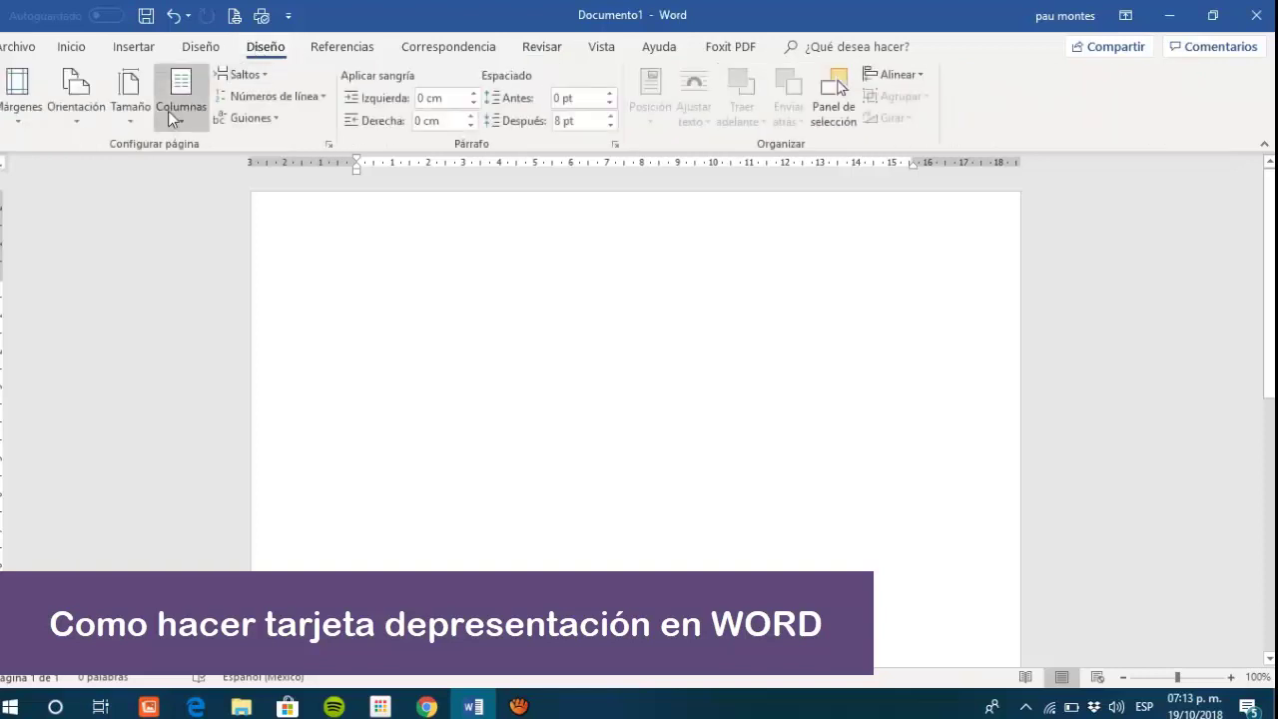
left_click(128, 125)
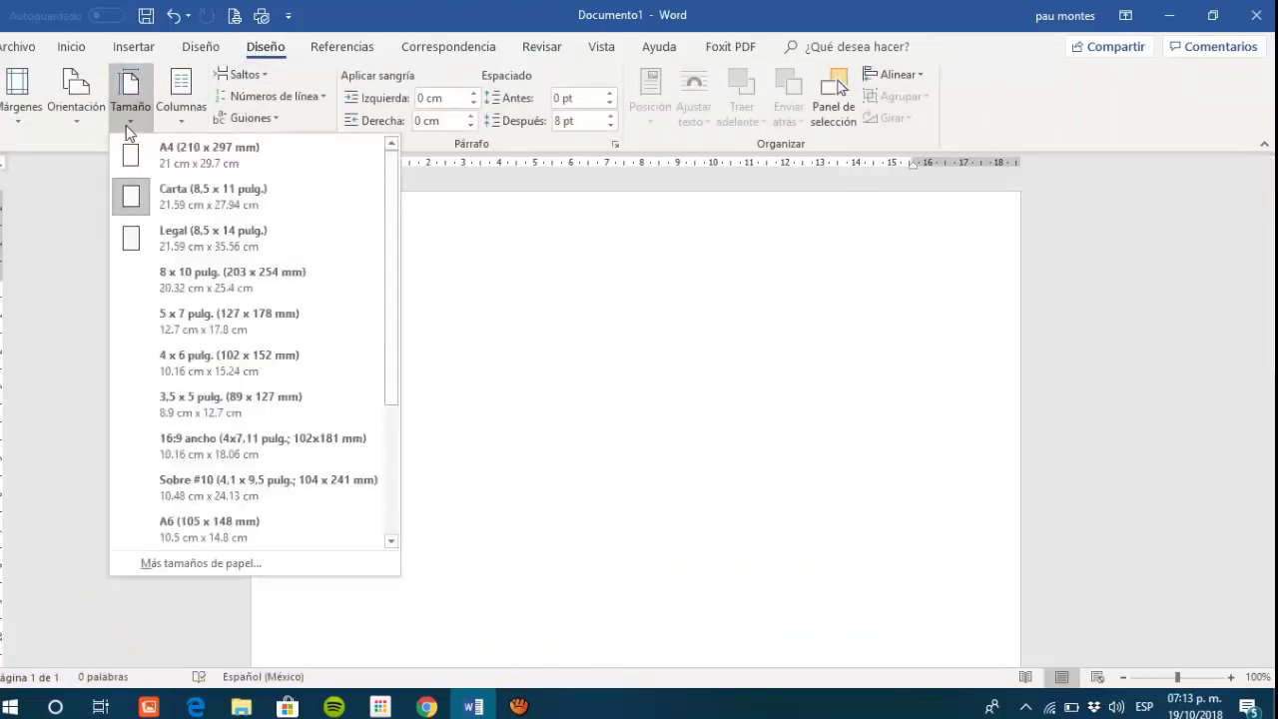
left_click(126, 124)
left_click(62, 118)
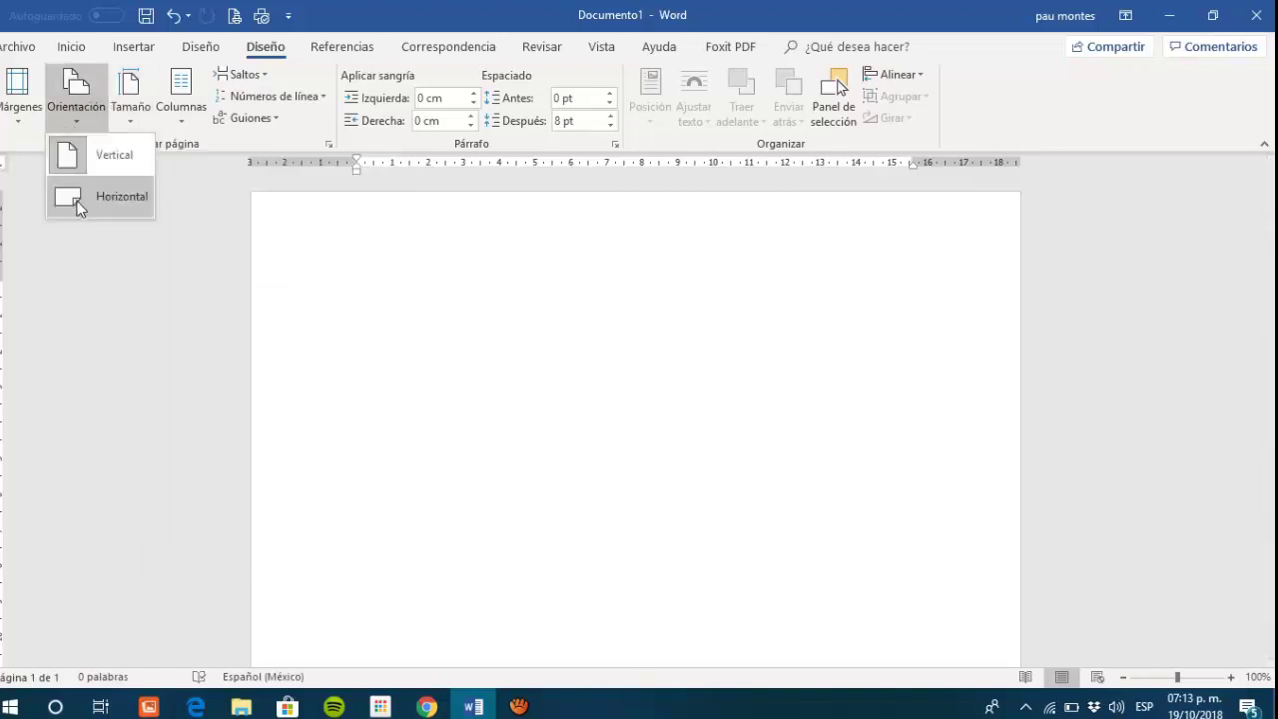
left_click(20, 110)
left_click(20, 291)
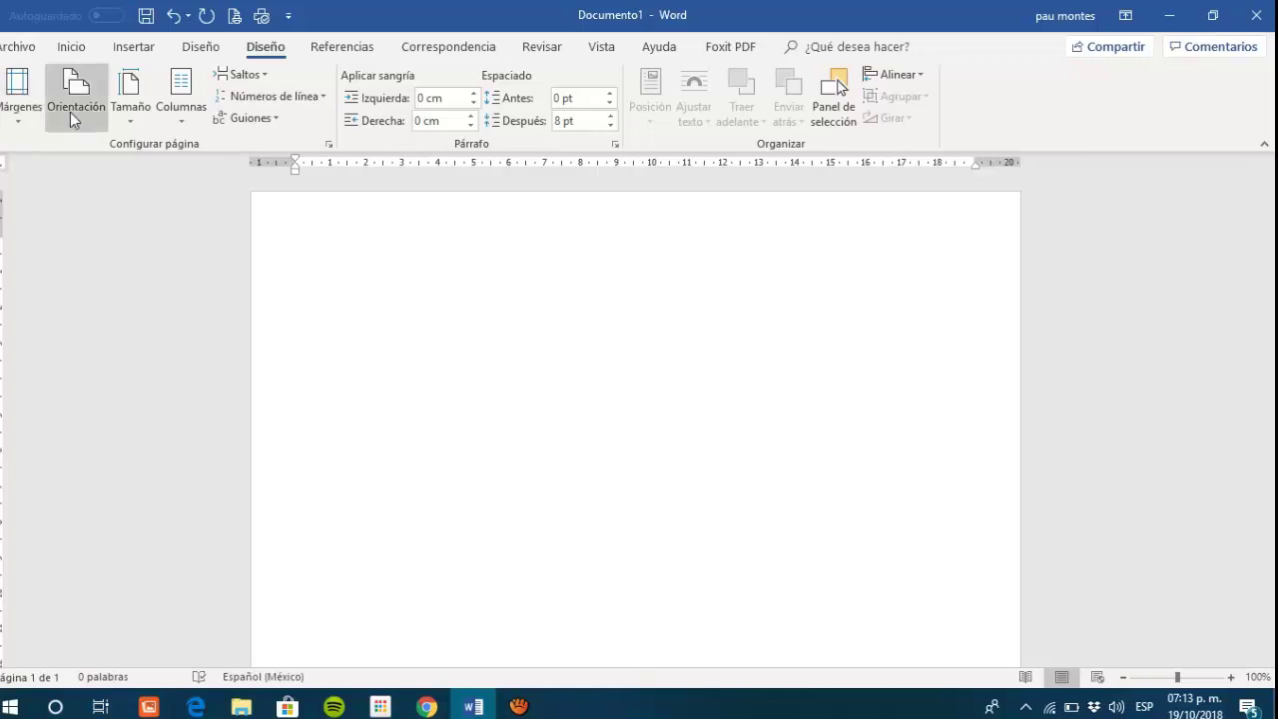
Step: Search Chrome for 'tamaño de tarjetas de presentacion' to find the standard card size, then return to Word
left_click(426, 706)
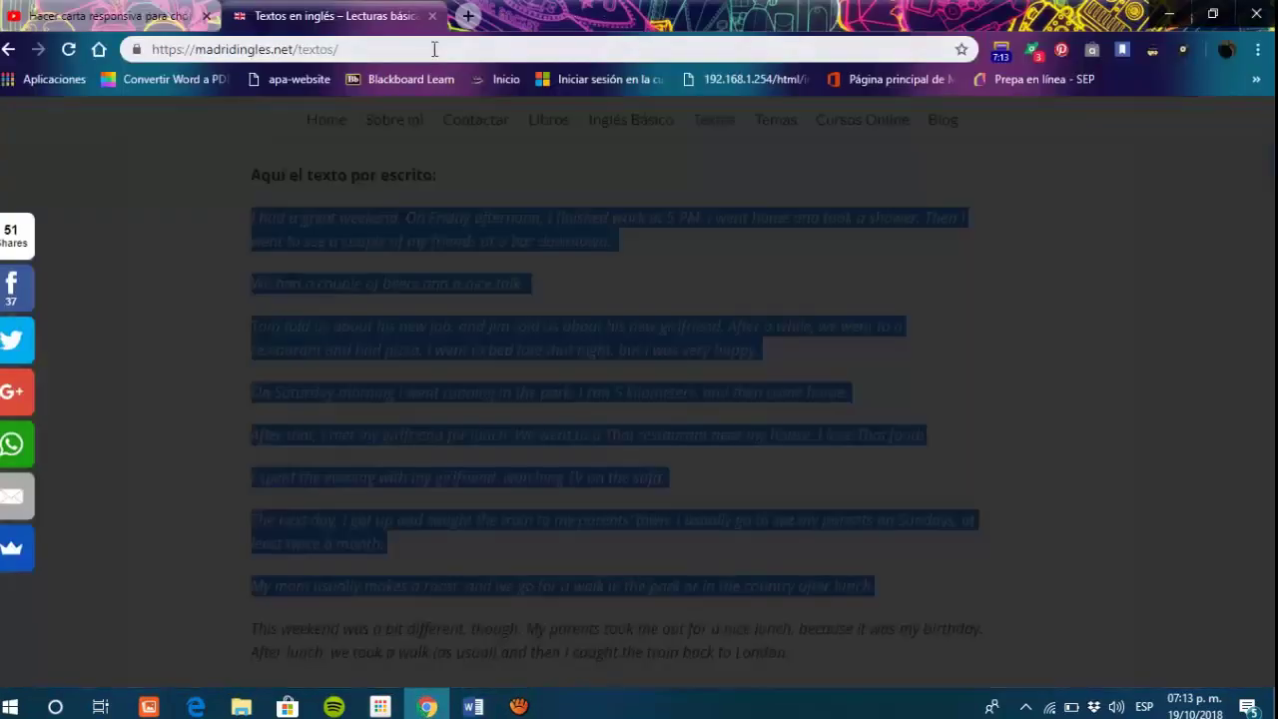
left_click(435, 49)
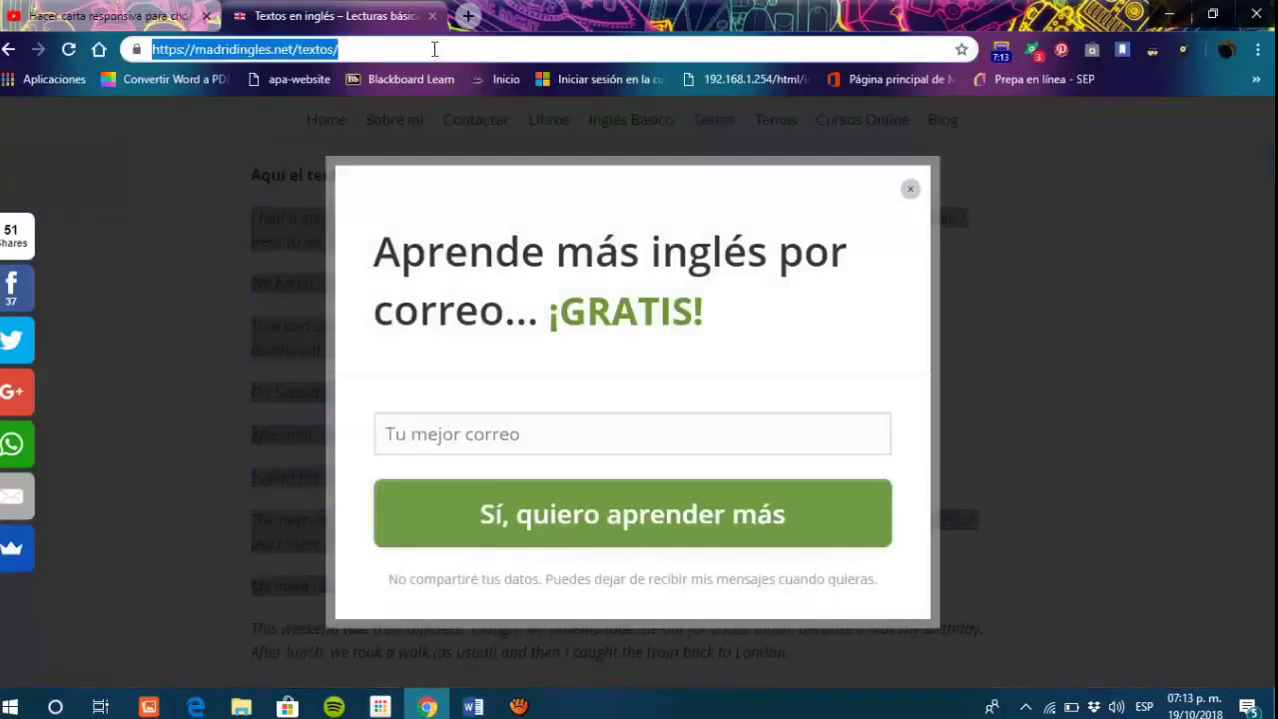
type("t")
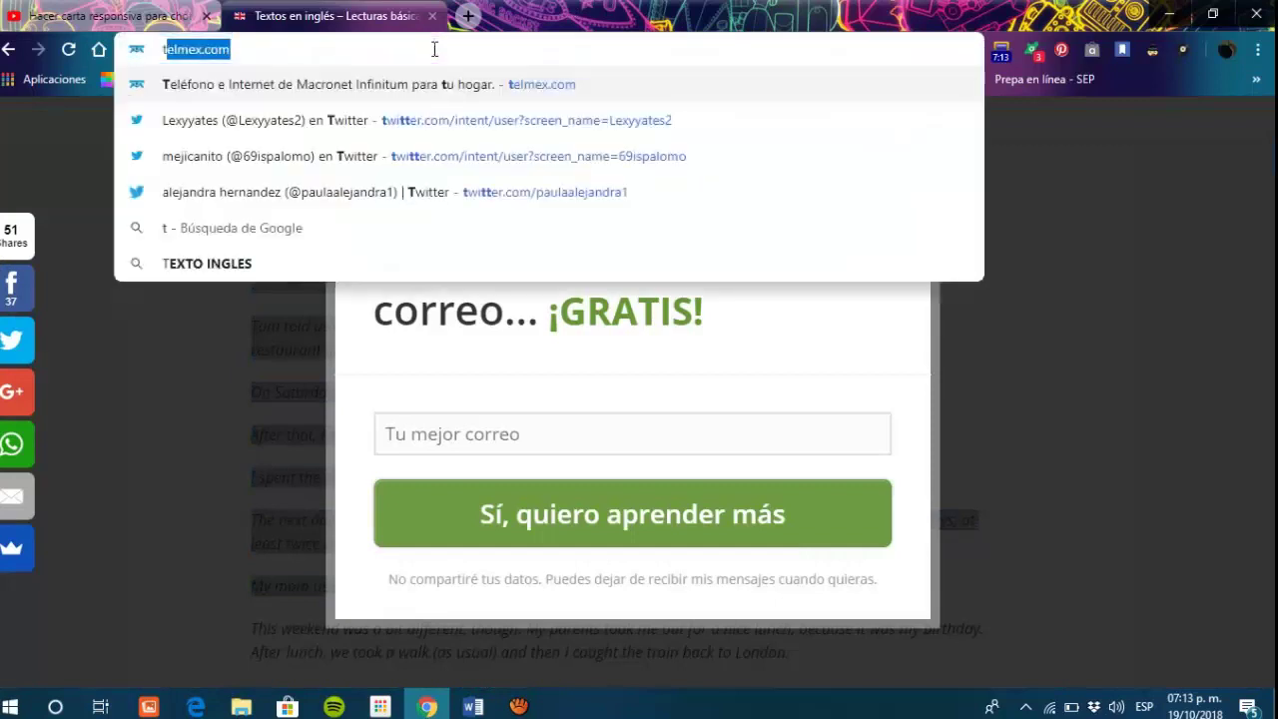
type("ama")
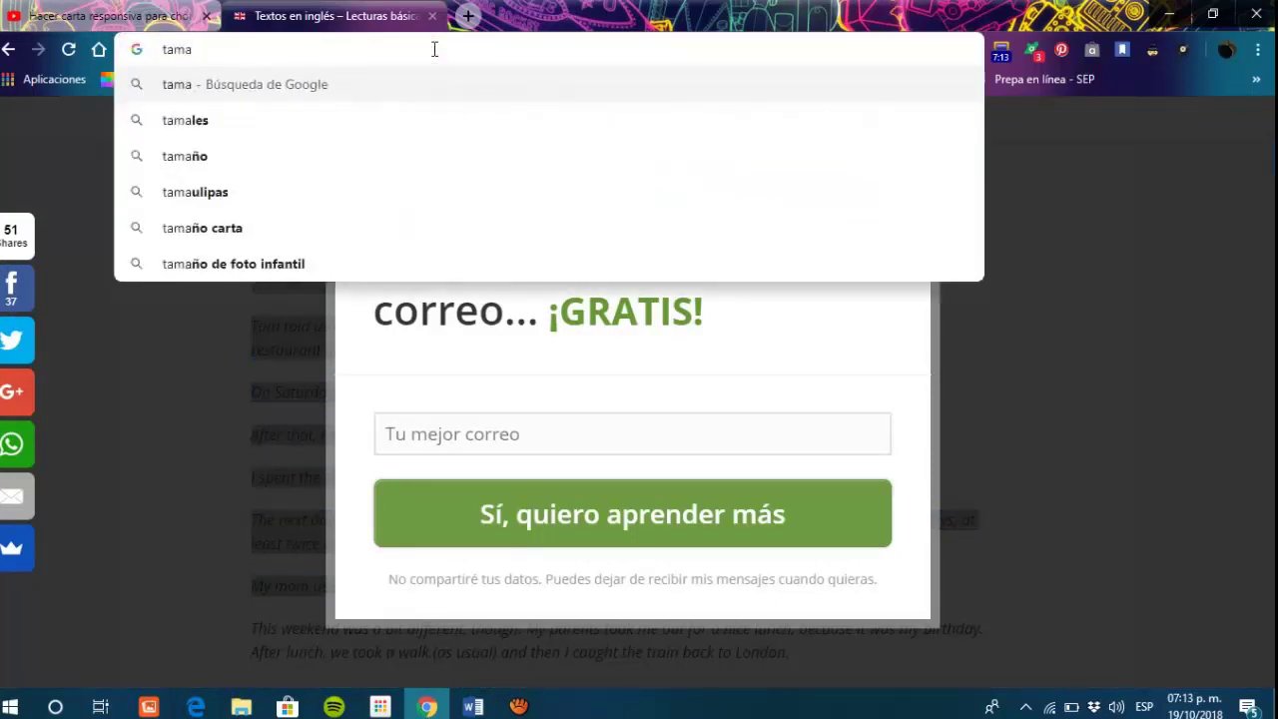
type("ño de t")
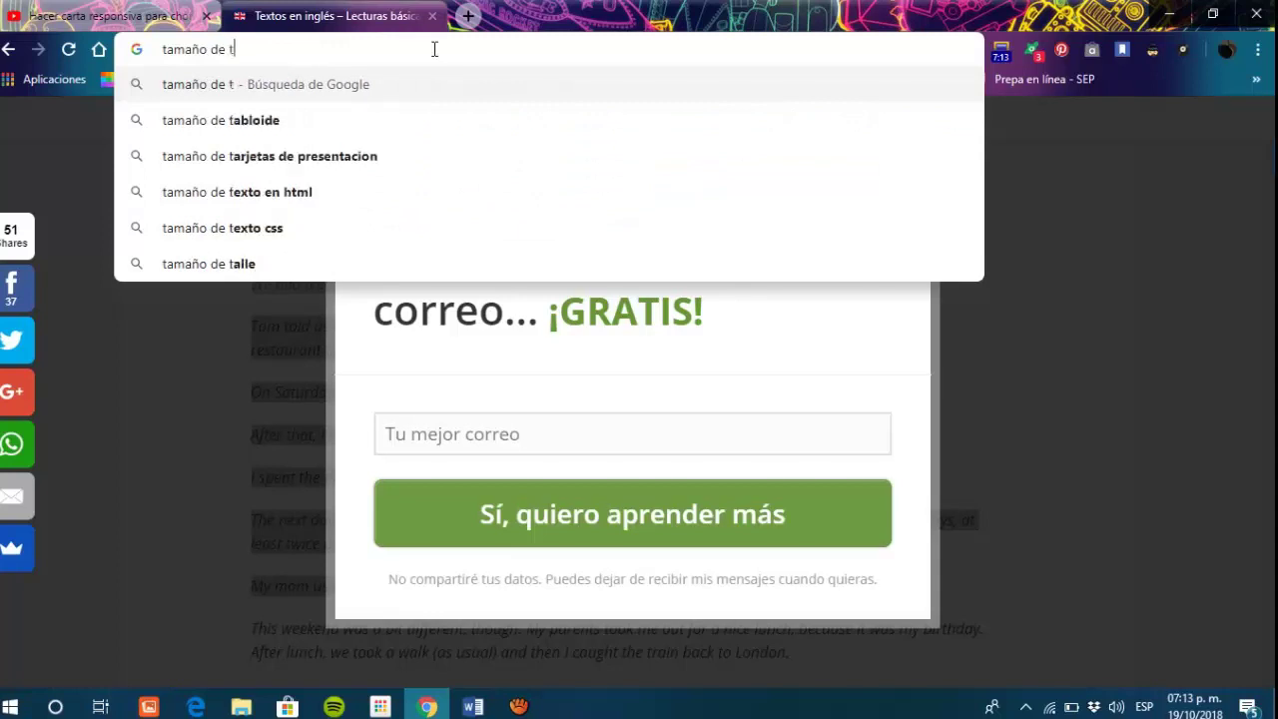
type("arj")
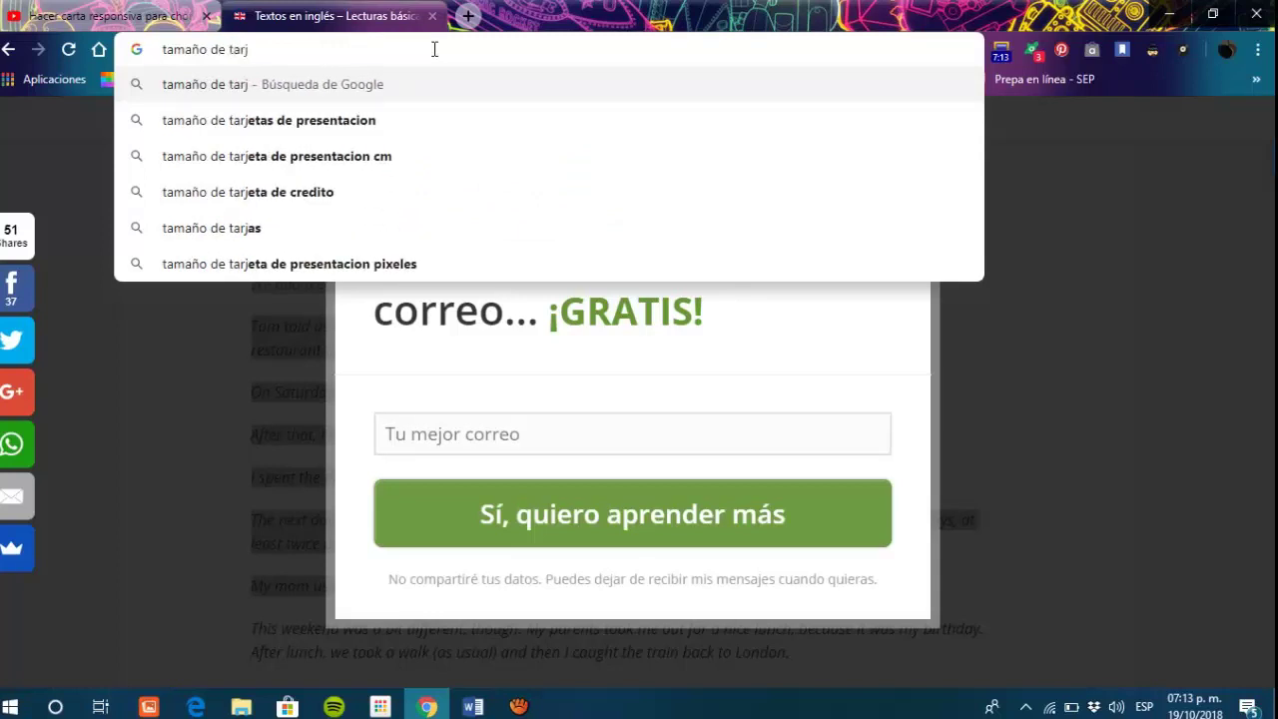
left_click(225, 121)
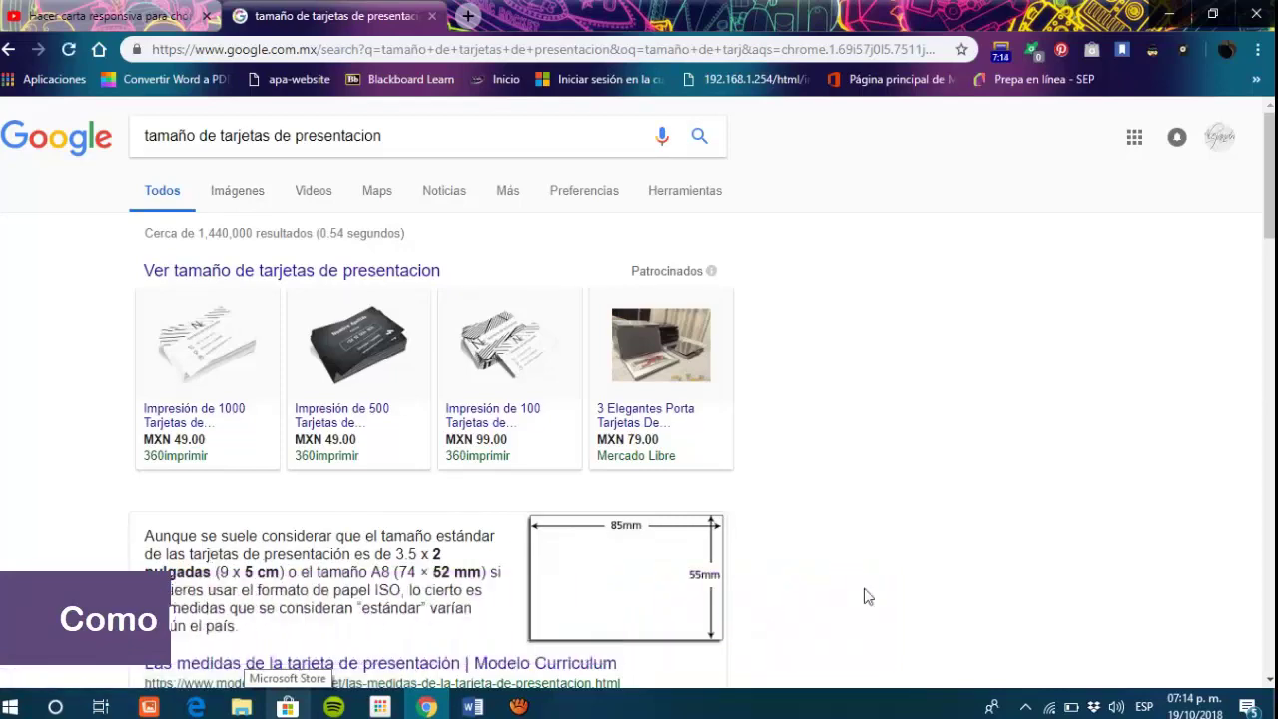
scroll(864, 594, "down", 2)
scroll(867, 595, "up", 2)
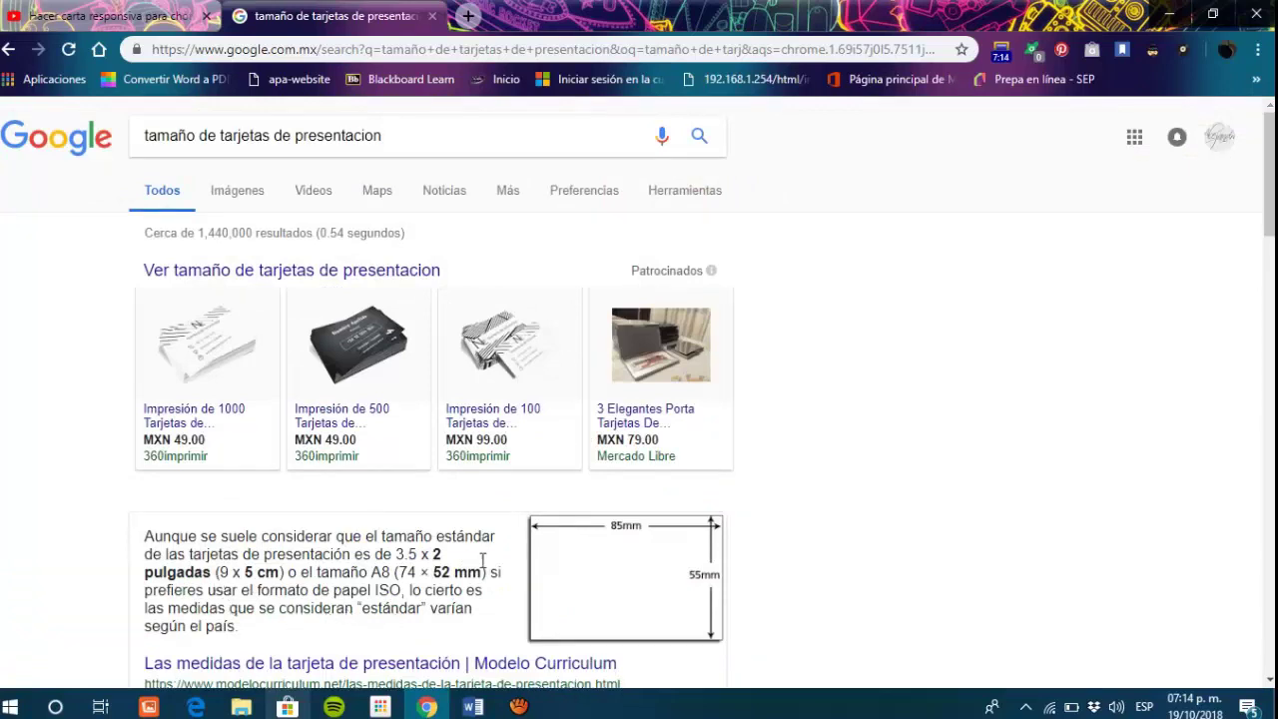
left_click(469, 707)
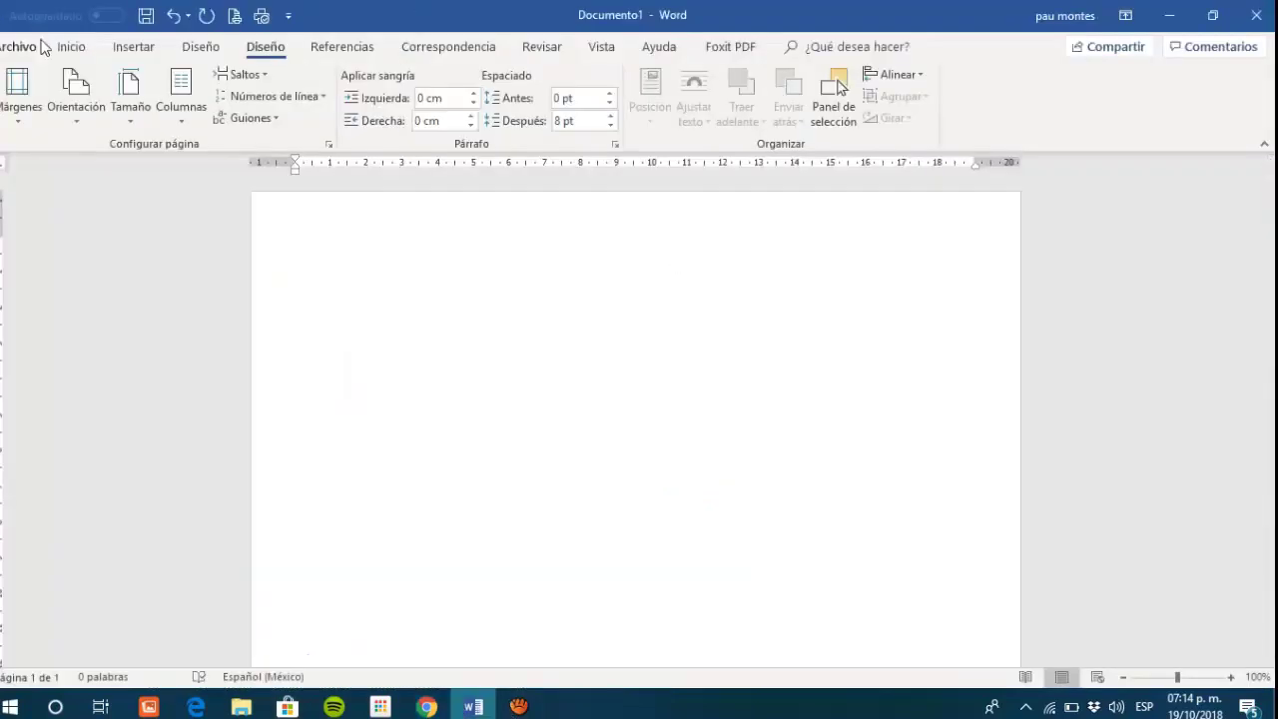
Step: Draw a rectangle shape near the top left of the page
left_click(129, 50)
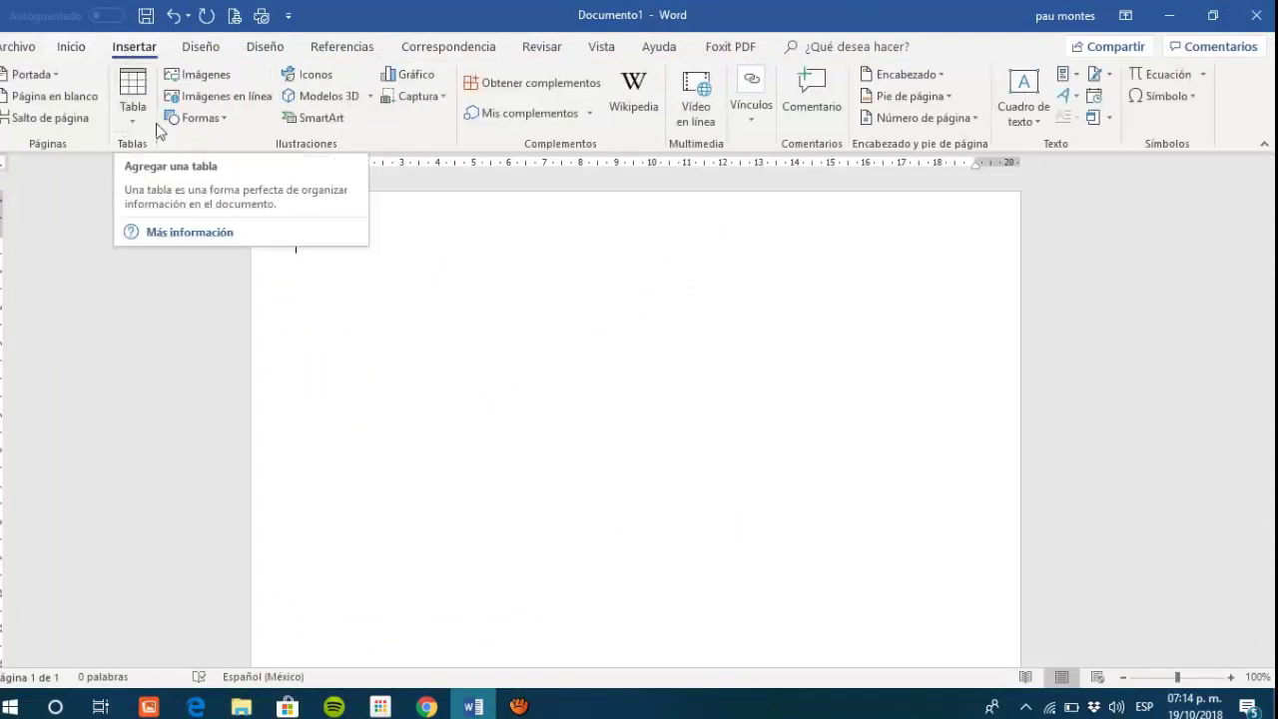
left_click(210, 118)
left_click(270, 160)
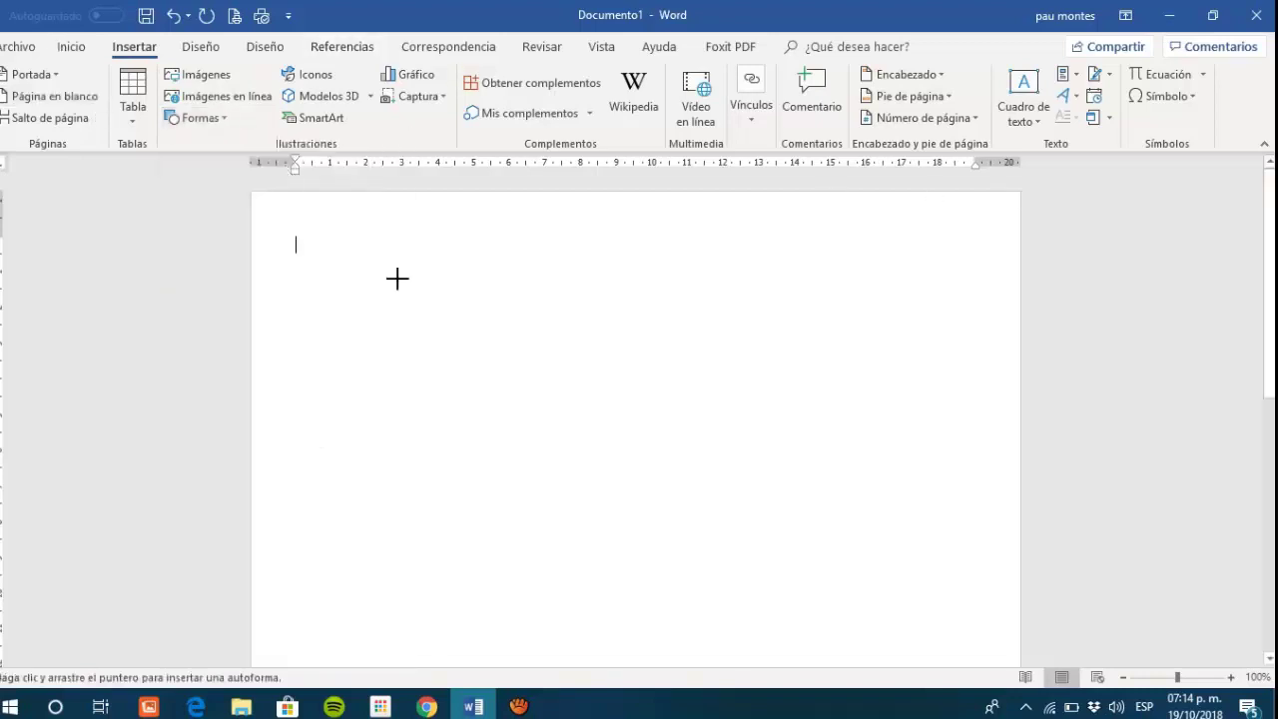
left_click_drag(297, 240, 555, 367)
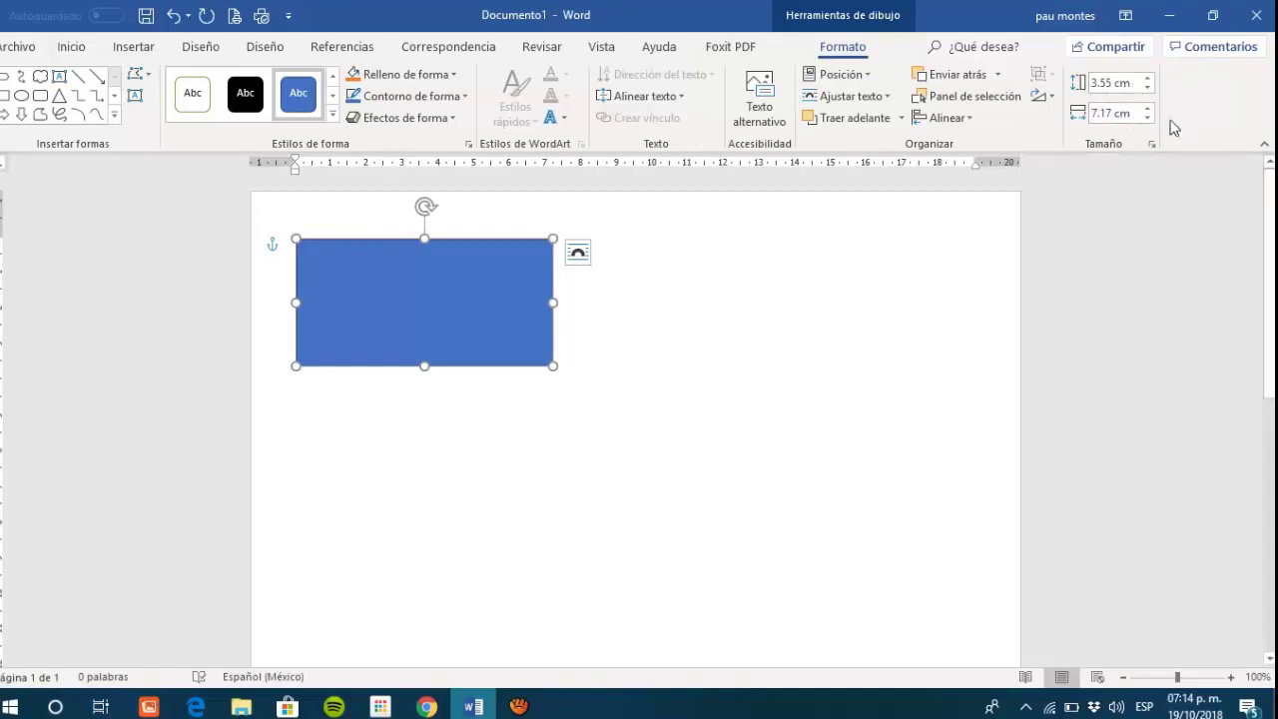
Step: Set the rectangle's width to 9 cm
left_click(1147, 110)
left_click(1147, 110)
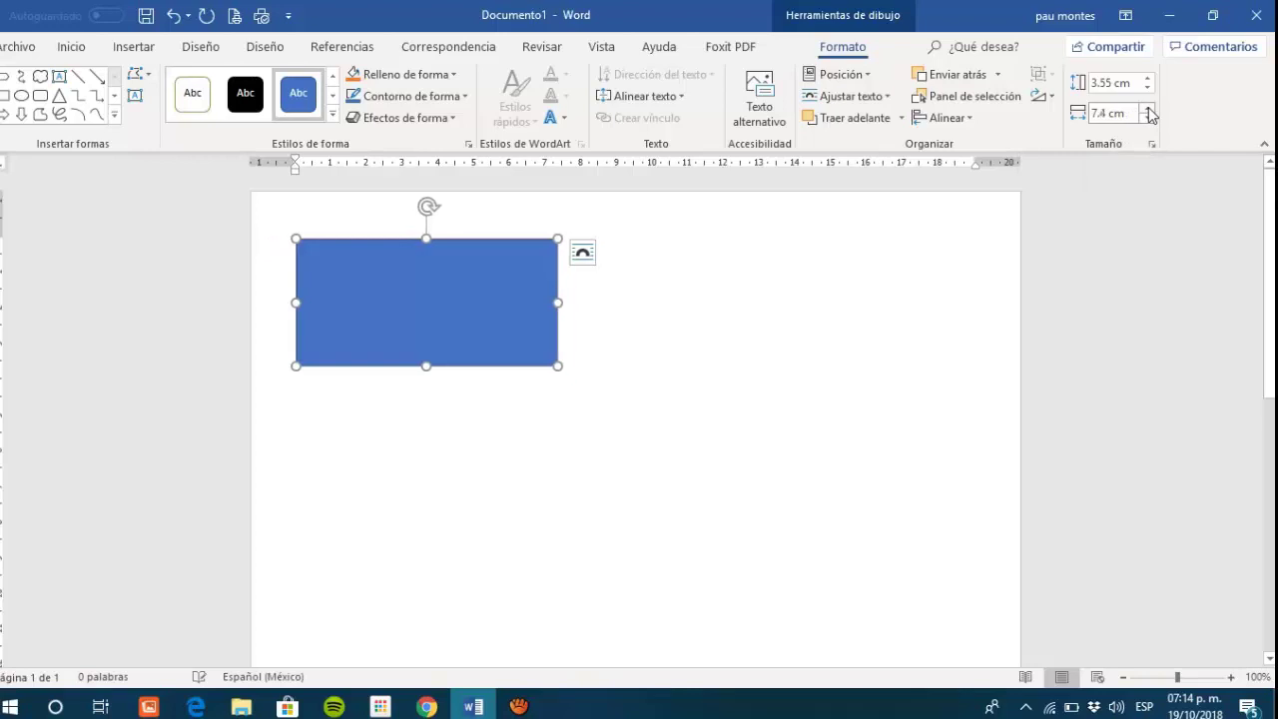
left_click(1147, 110)
left_click(1147, 109)
left_click(1147, 110)
left_click(1147, 110)
left_click(1148, 110)
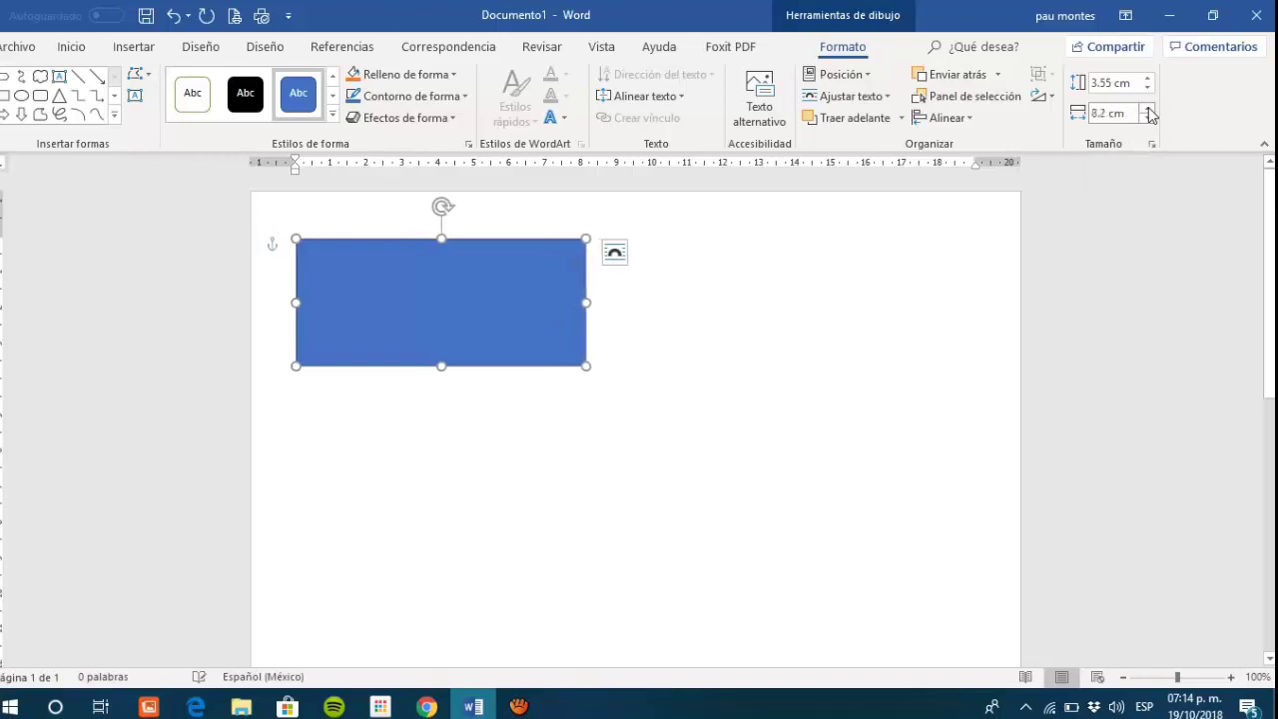
left_click(1147, 110)
left_click(1147, 110)
left_click(1148, 110)
left_click(1147, 110)
left_click(1148, 110)
left_click(1148, 110)
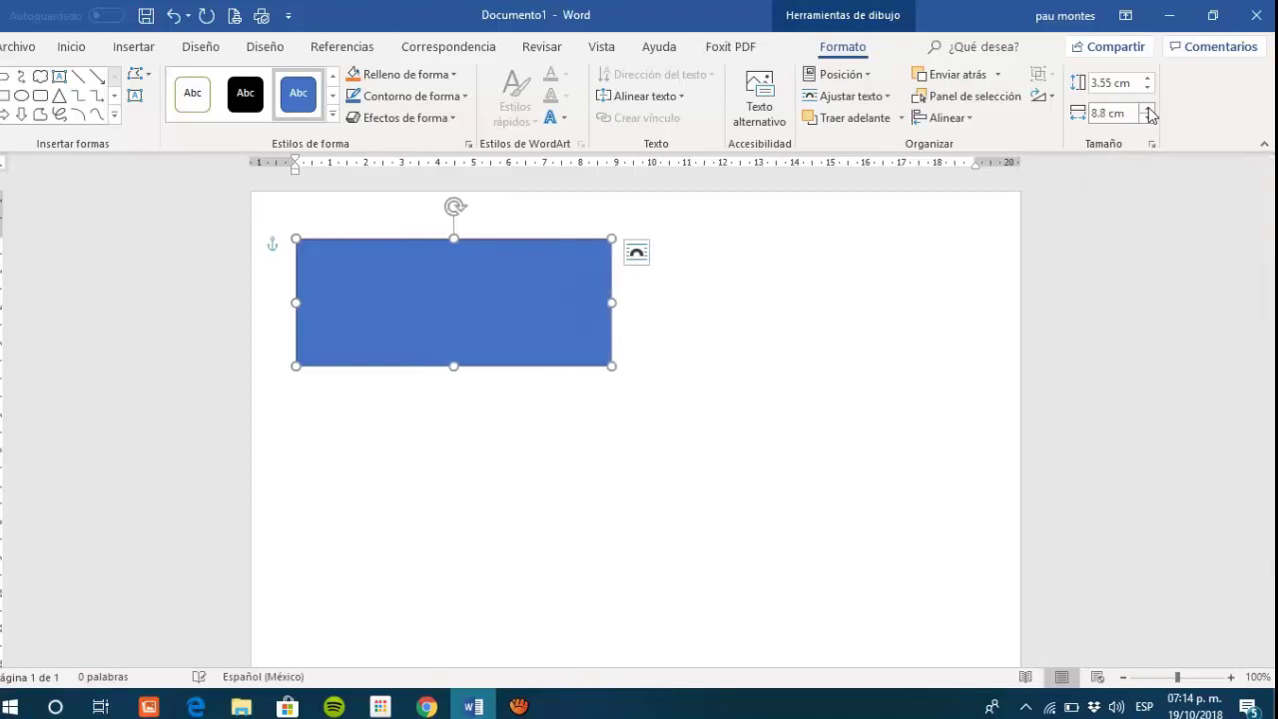
left_click(1147, 110)
left_click(1148, 109)
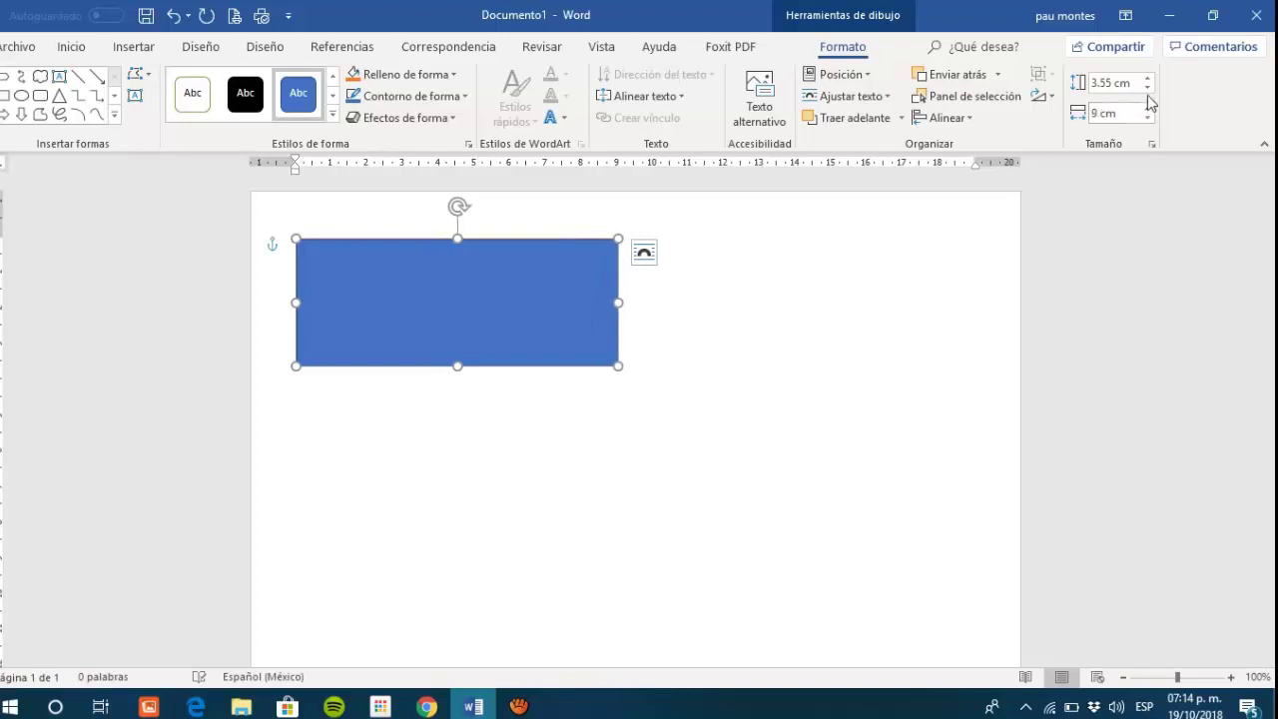
Step: Set the rectangle's height to 5 cm
left_click(1148, 79)
left_click(1149, 79)
left_click(1148, 79)
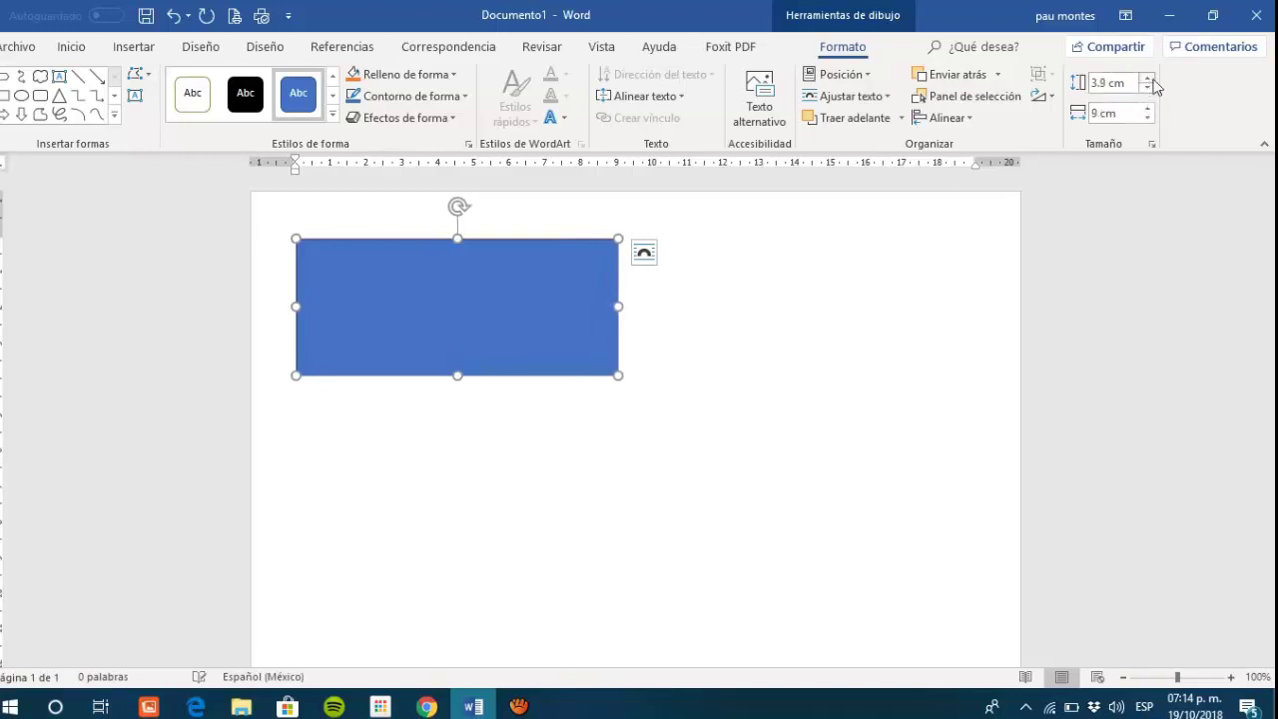
left_click(1148, 79)
left_click(1148, 79)
left_click(1148, 78)
left_click(1148, 79)
left_click(1148, 79)
left_click(1149, 79)
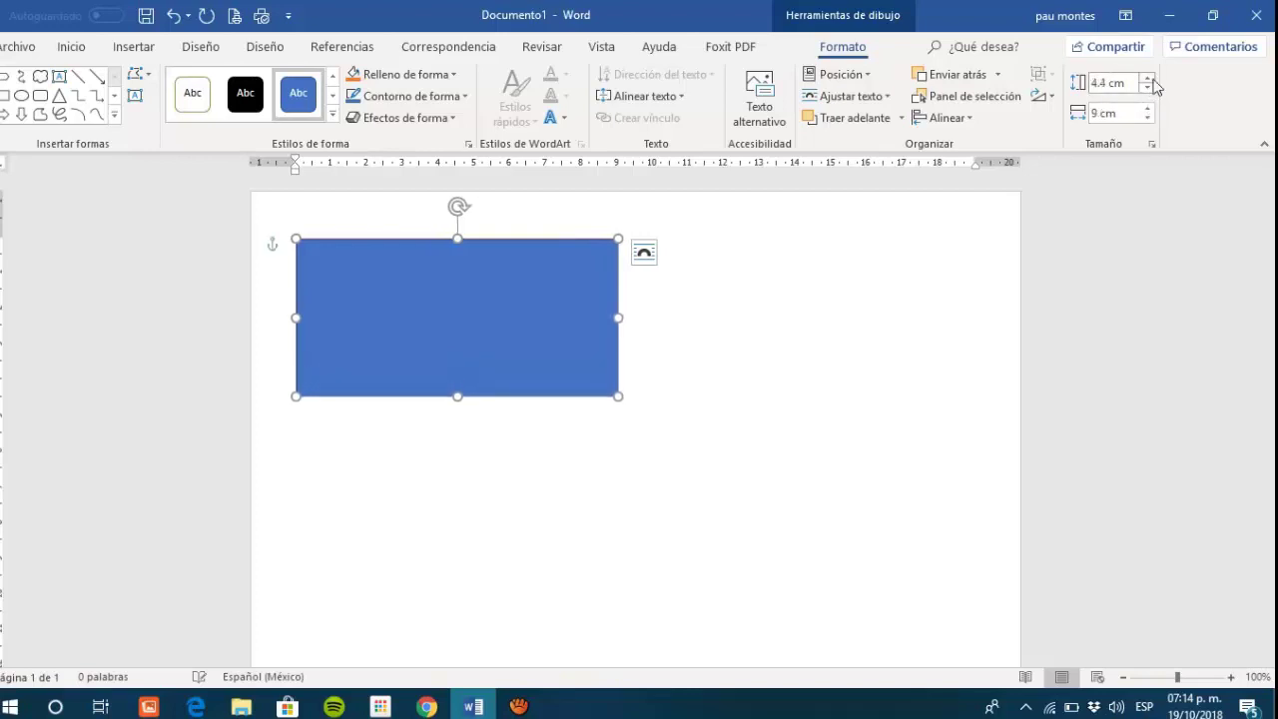
left_click(1148, 79)
left_click(1148, 79)
left_click(1148, 79)
left_click(1149, 79)
left_click(1148, 79)
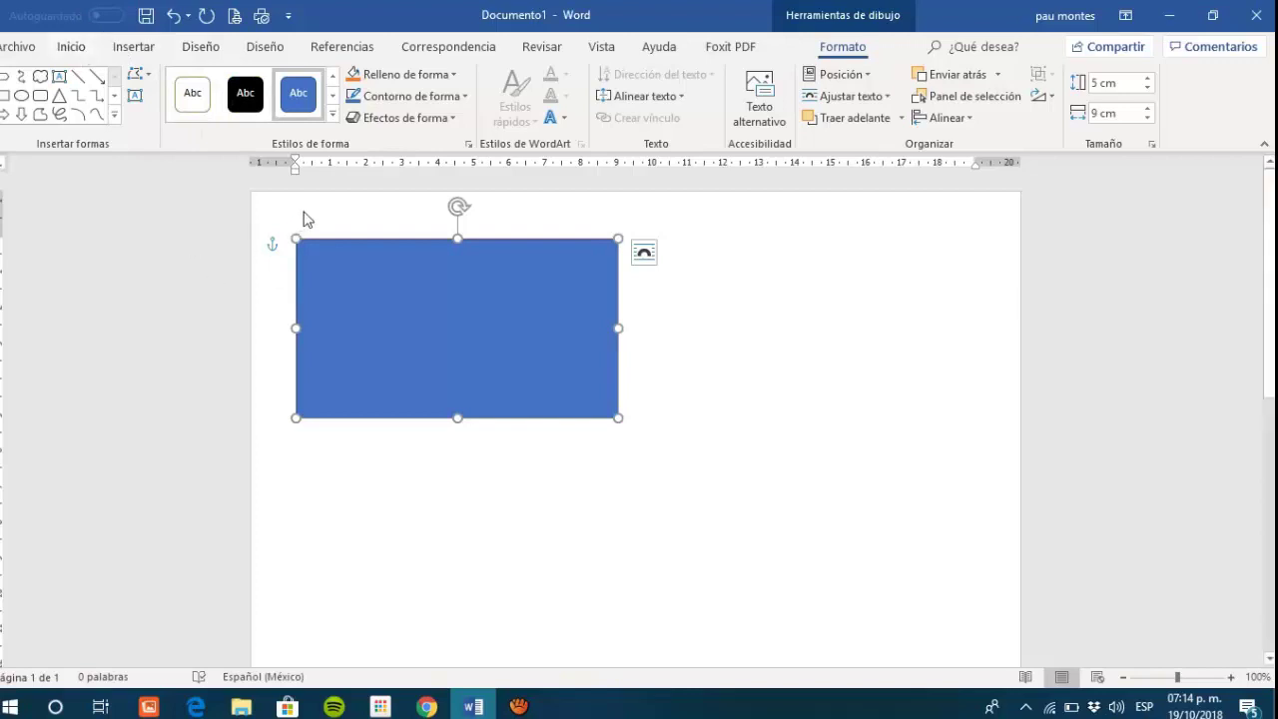
left_click(306, 210)
Step: Search online pictures for 'fondo de abogado' and insert the blue scales-of-justice image
left_click(134, 46)
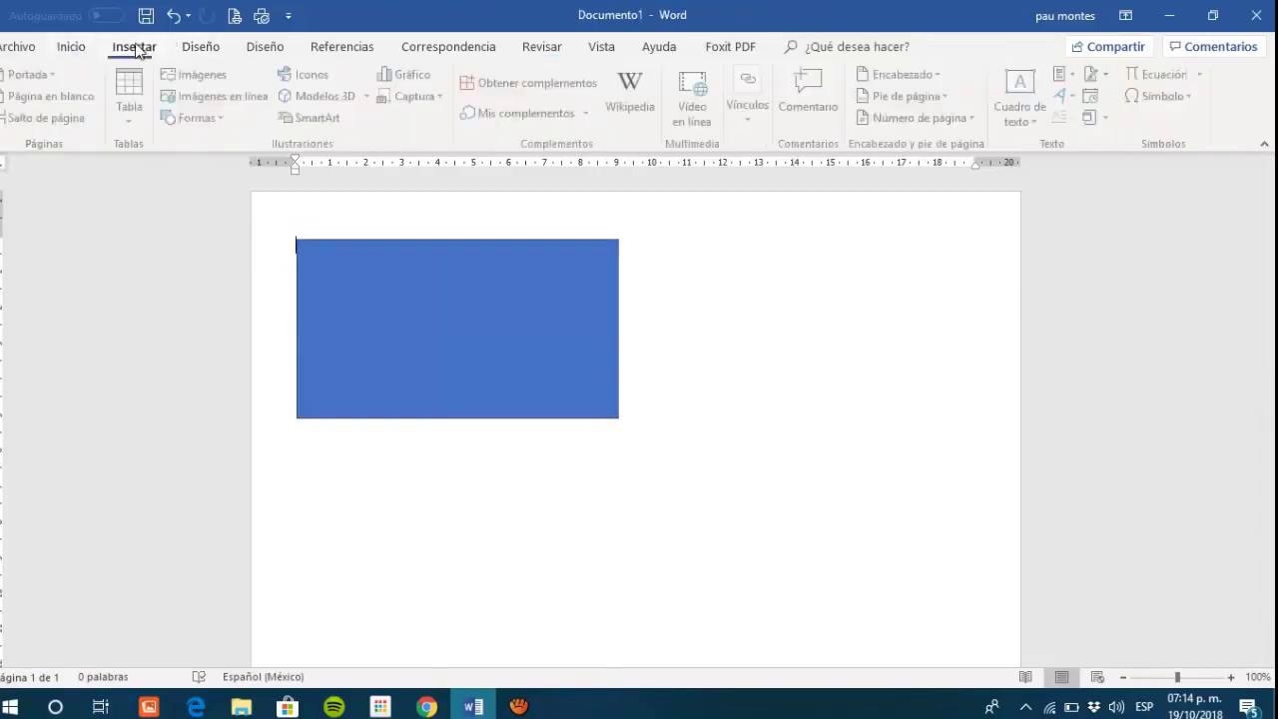
left_click(239, 104)
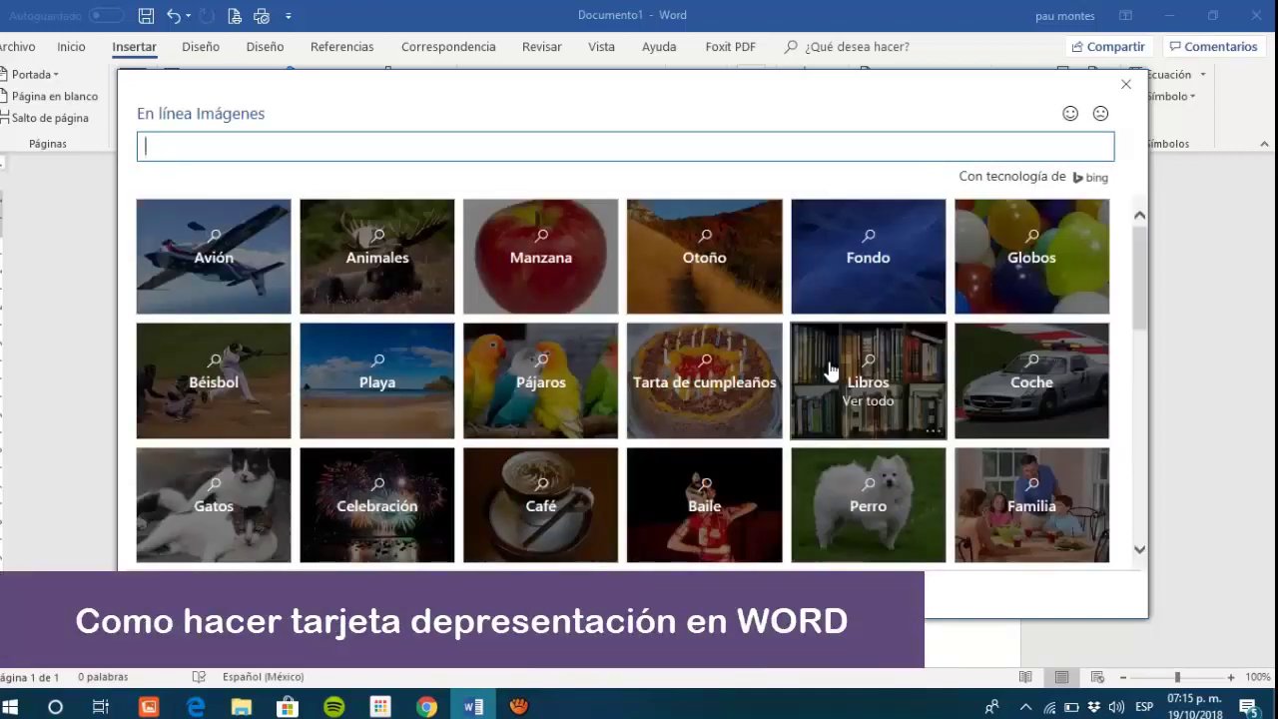
scroll(830, 370, "down", 2)
scroll(829, 365, "up", 2)
type("a")
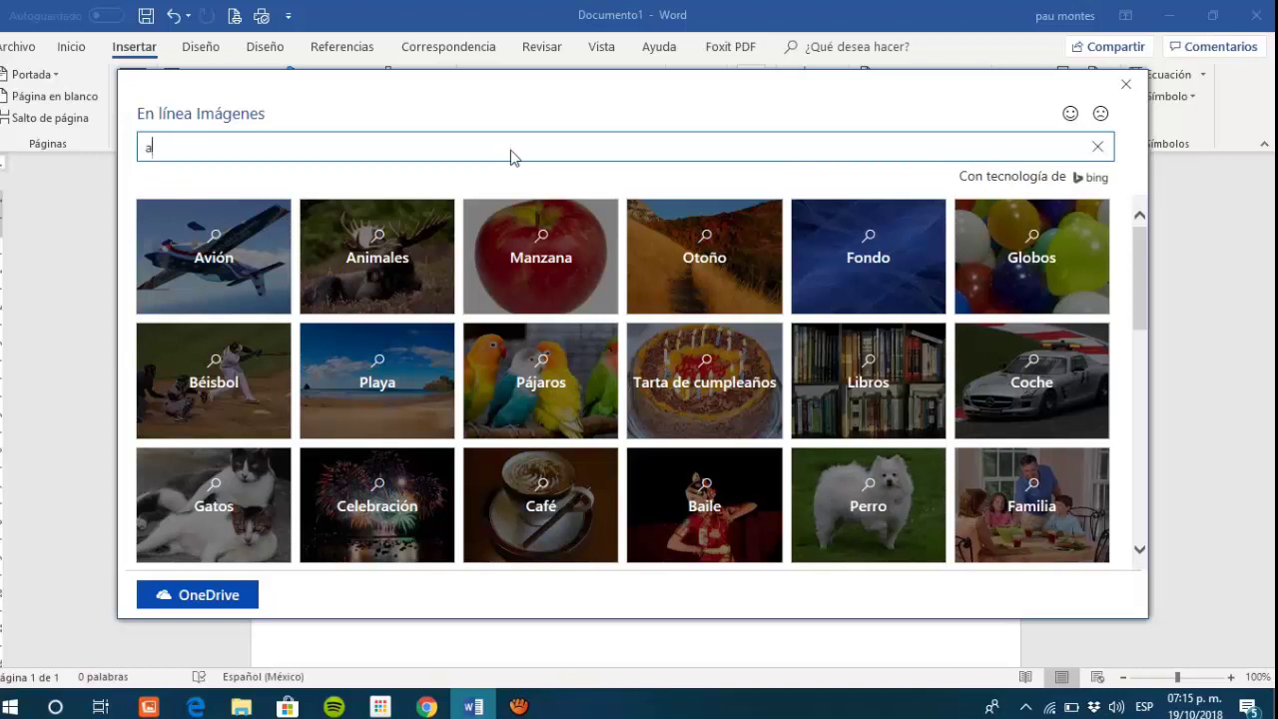
key("BackSpace")
type("f")
type("gad")
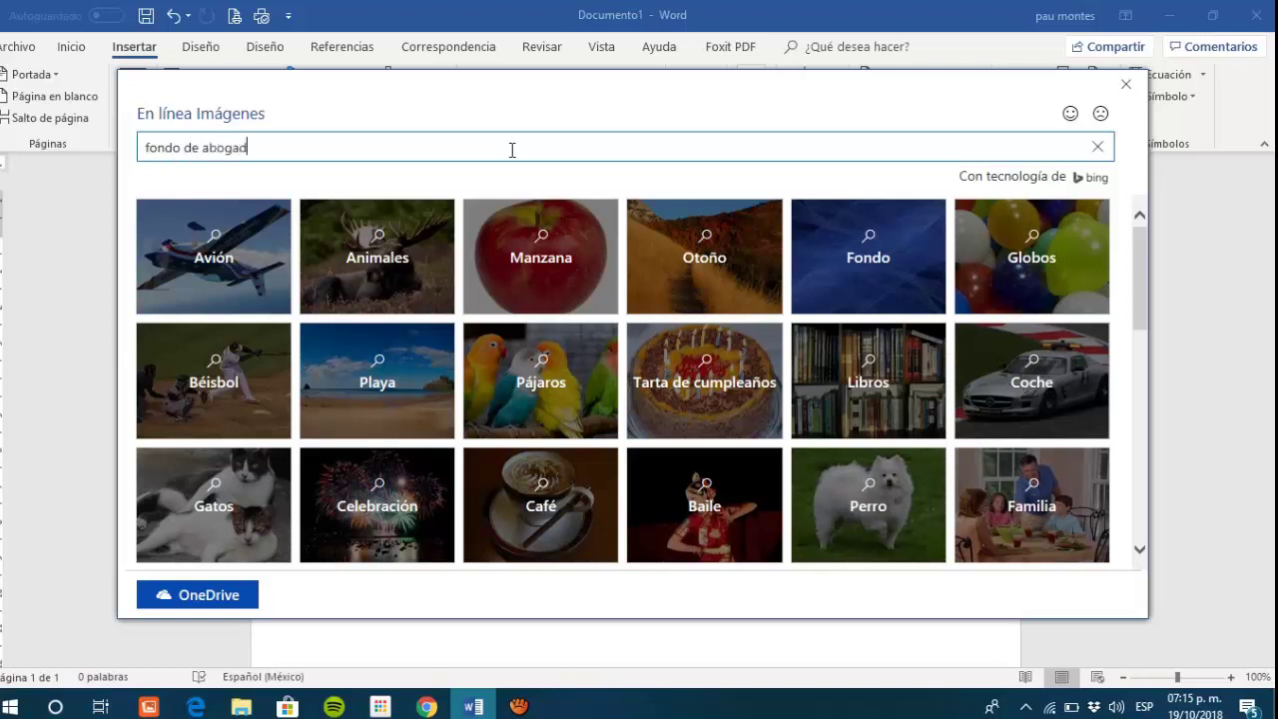
type("o")
key("Return")
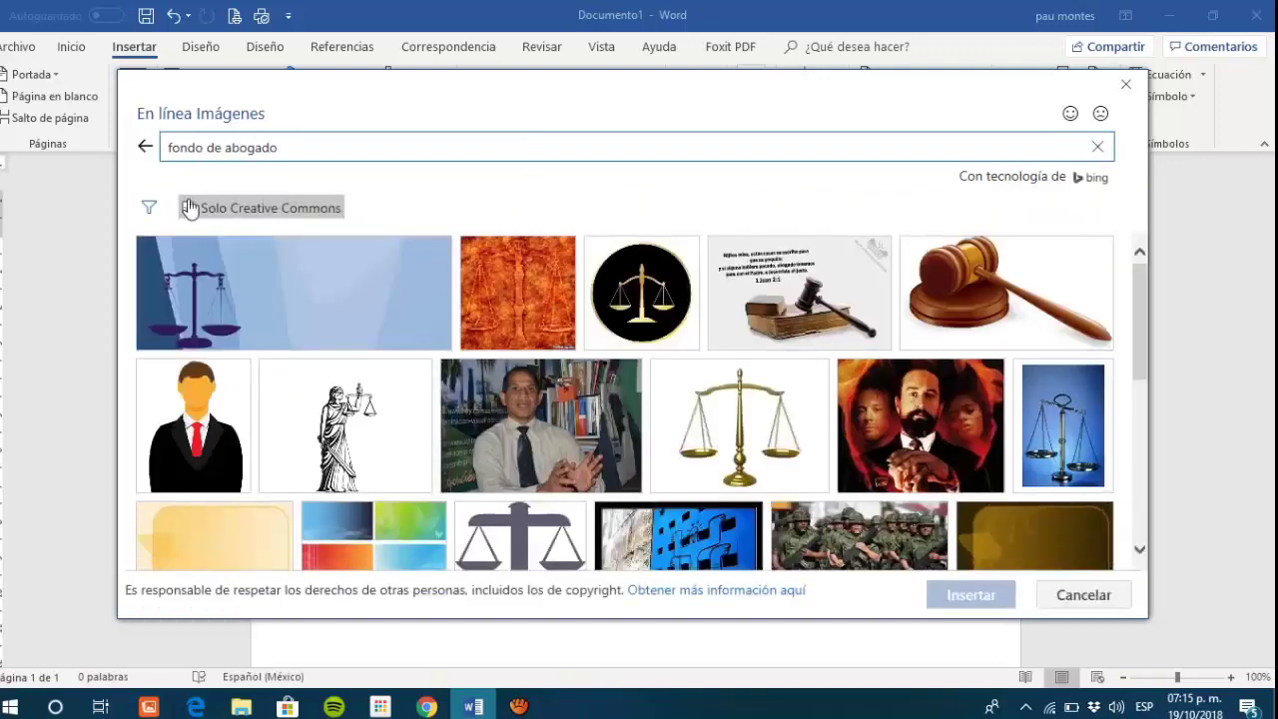
left_click(295, 316)
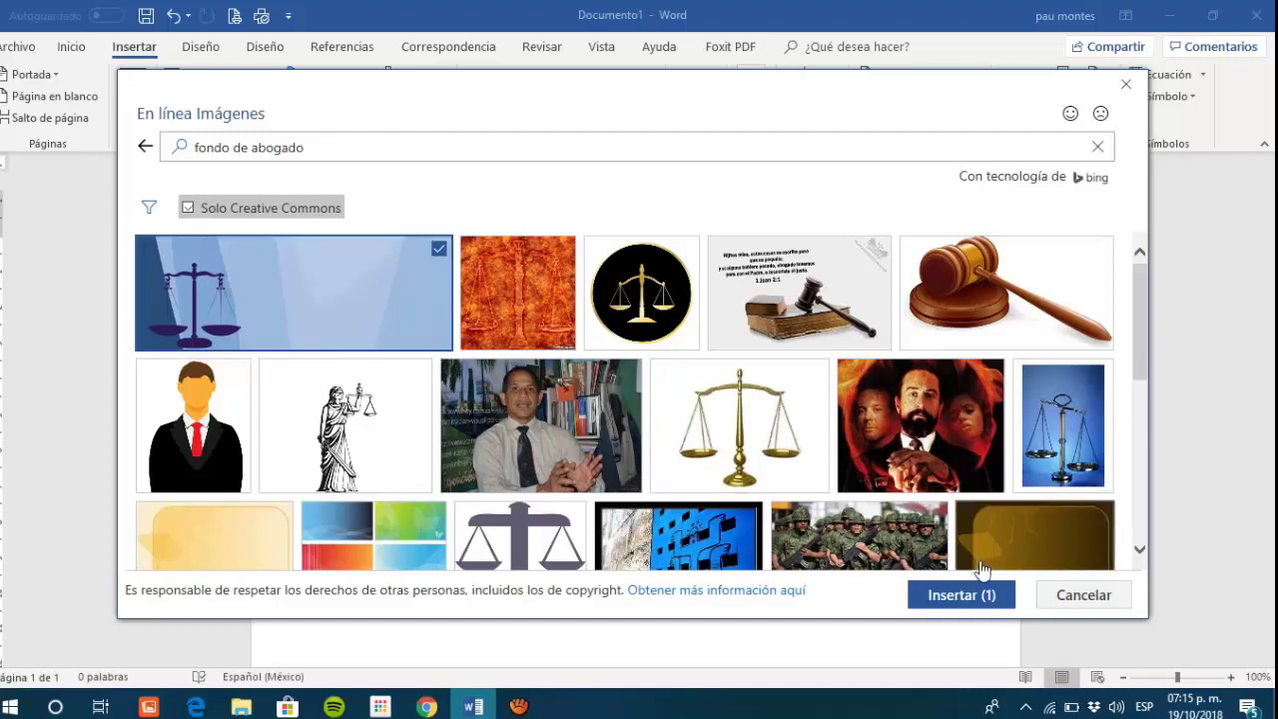
left_click(952, 595)
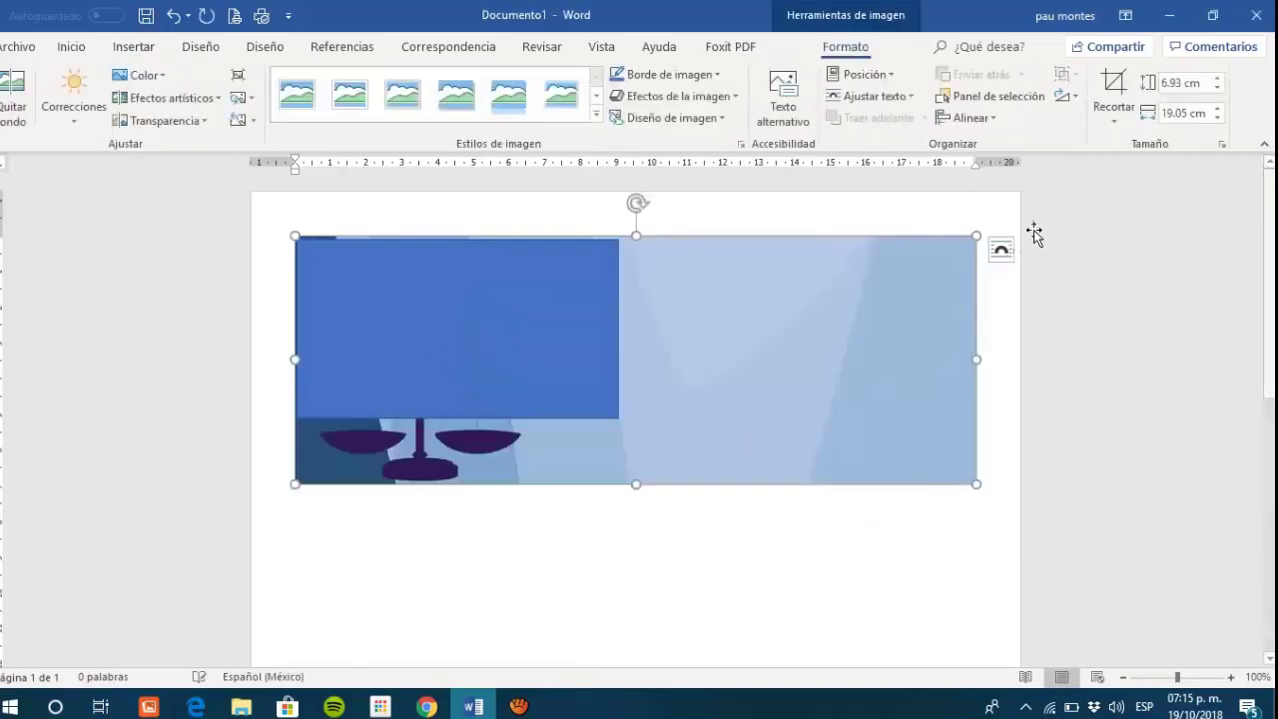
Step: Set the scales picture to wrap with text and fit it over the 9 × 5 cm rectangle at 164% zoom
left_click(999, 252)
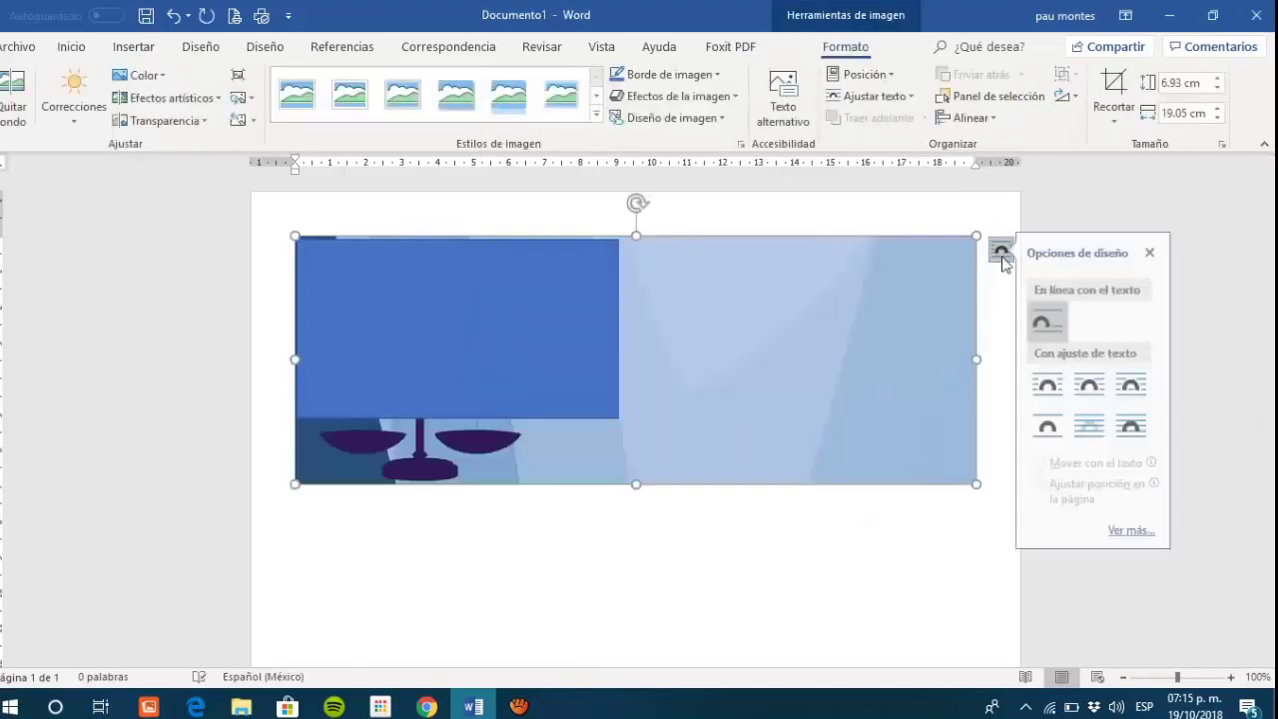
left_click(1100, 384)
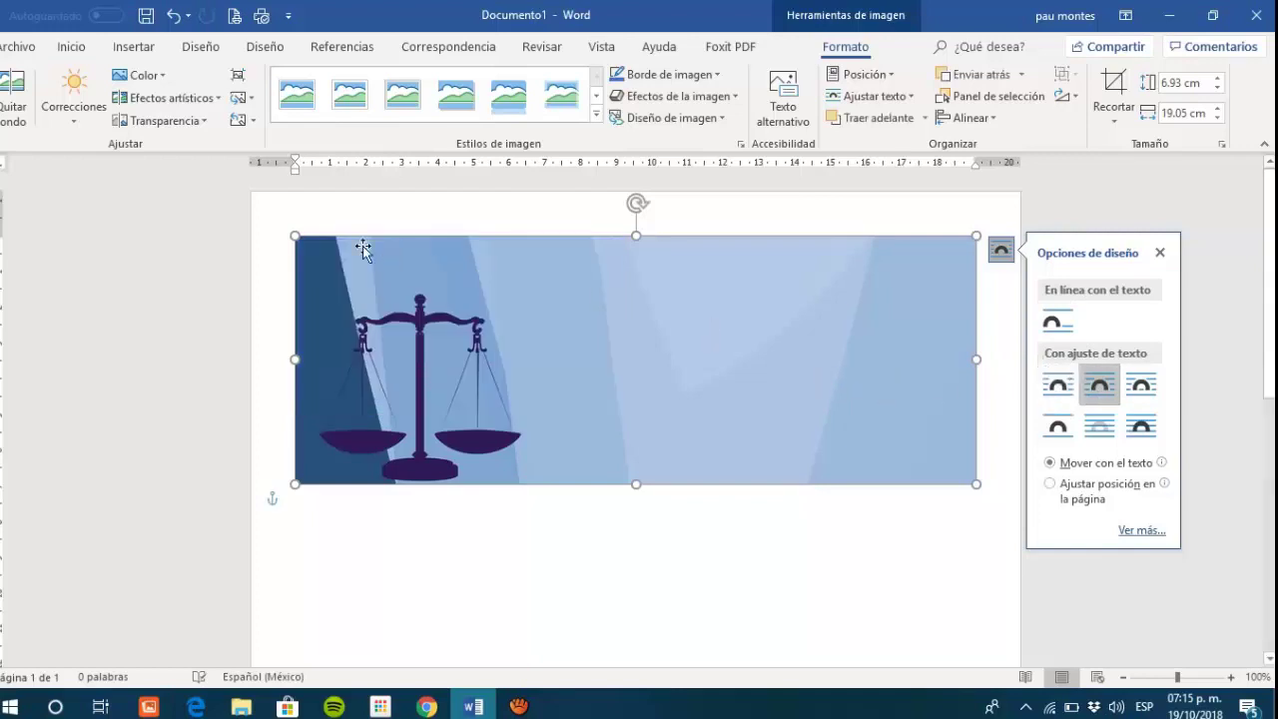
left_click_drag(296, 236, 726, 345)
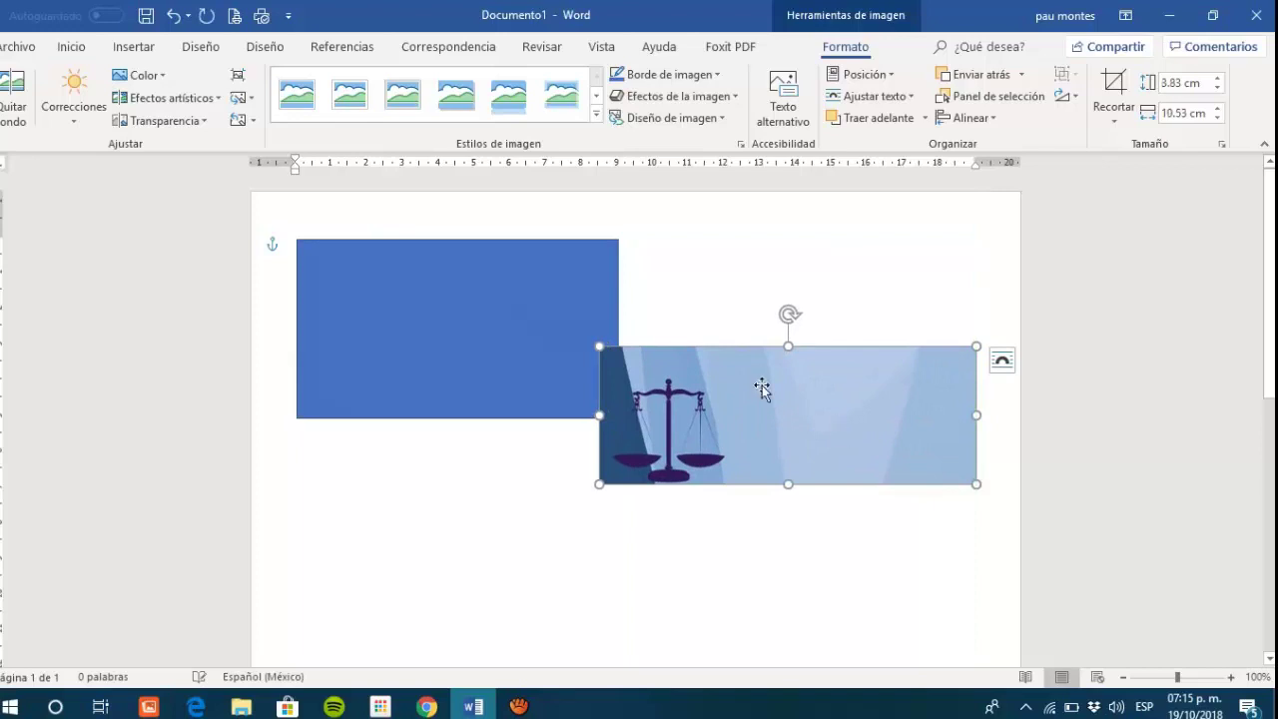
left_click_drag(762, 379, 519, 319)
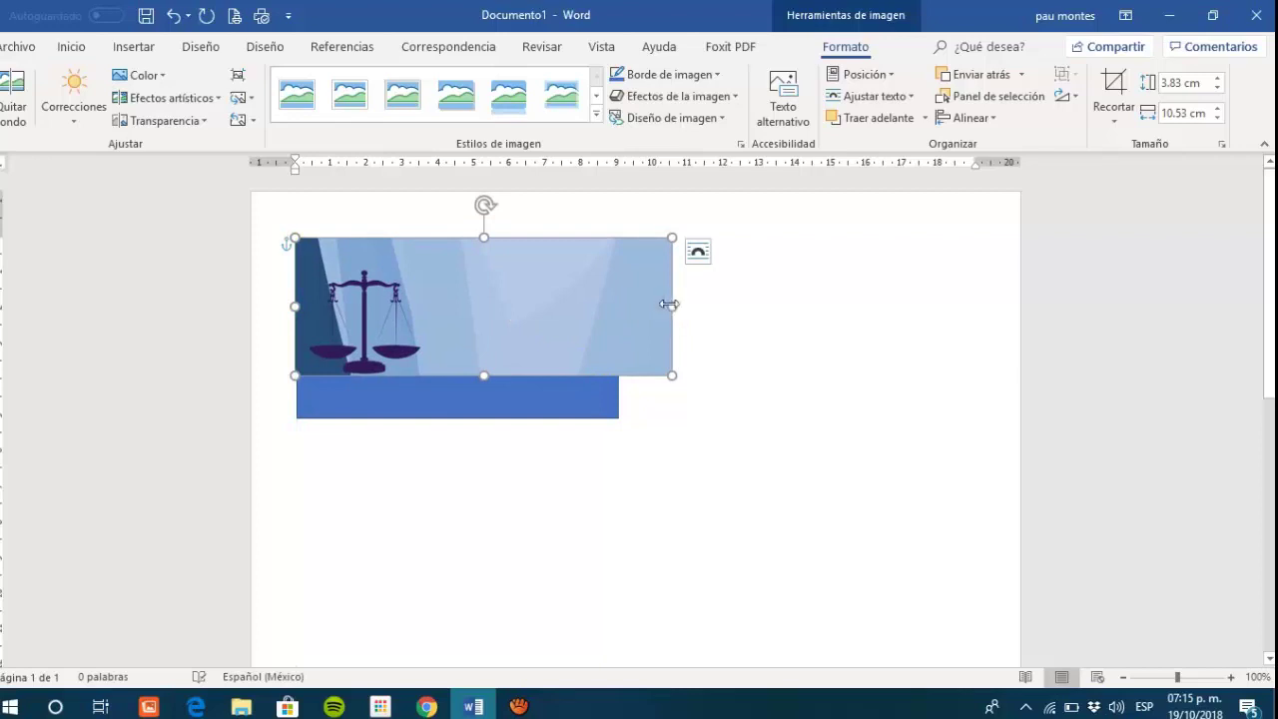
left_click_drag(667, 306, 619, 305)
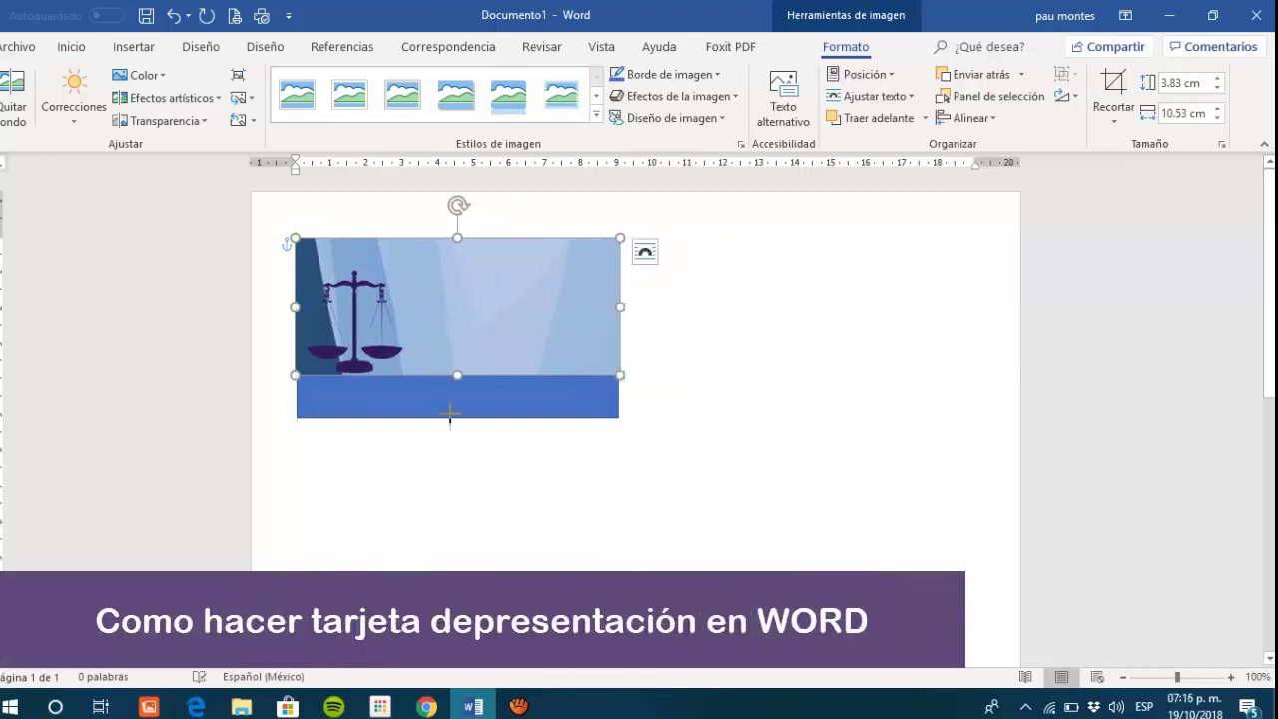
left_click_drag(457, 389, 457, 419)
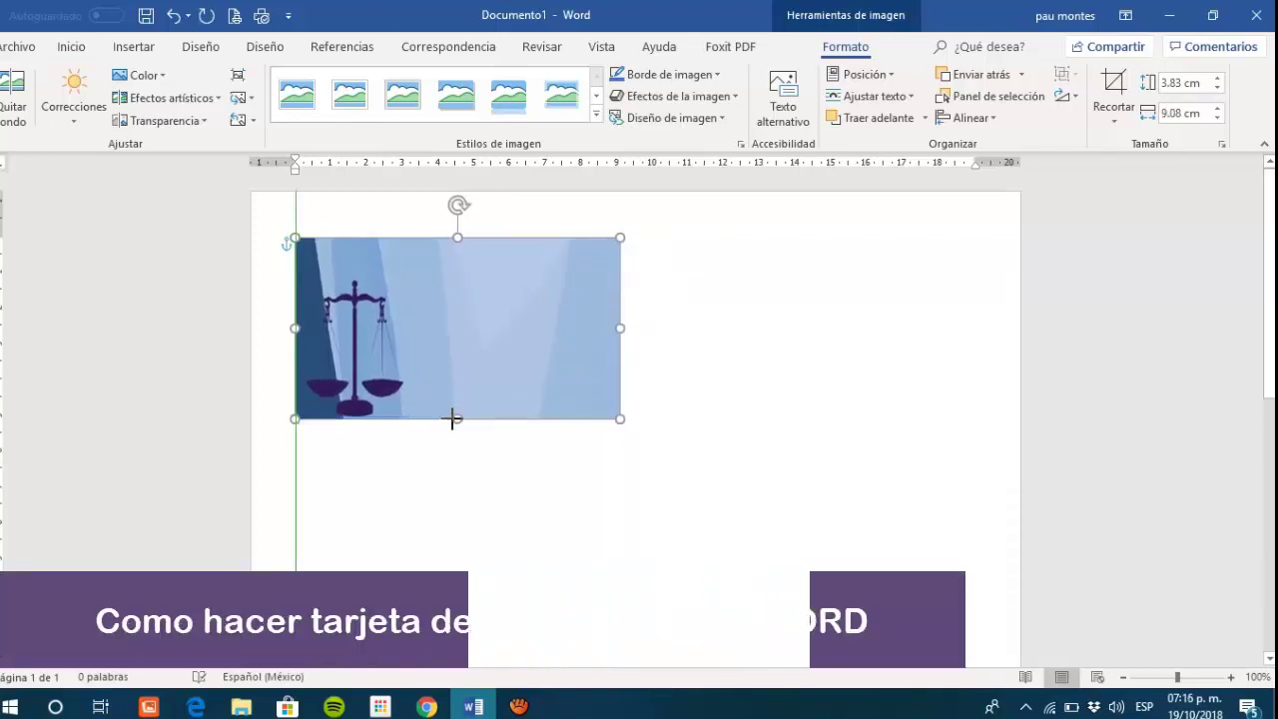
left_click(875, 475)
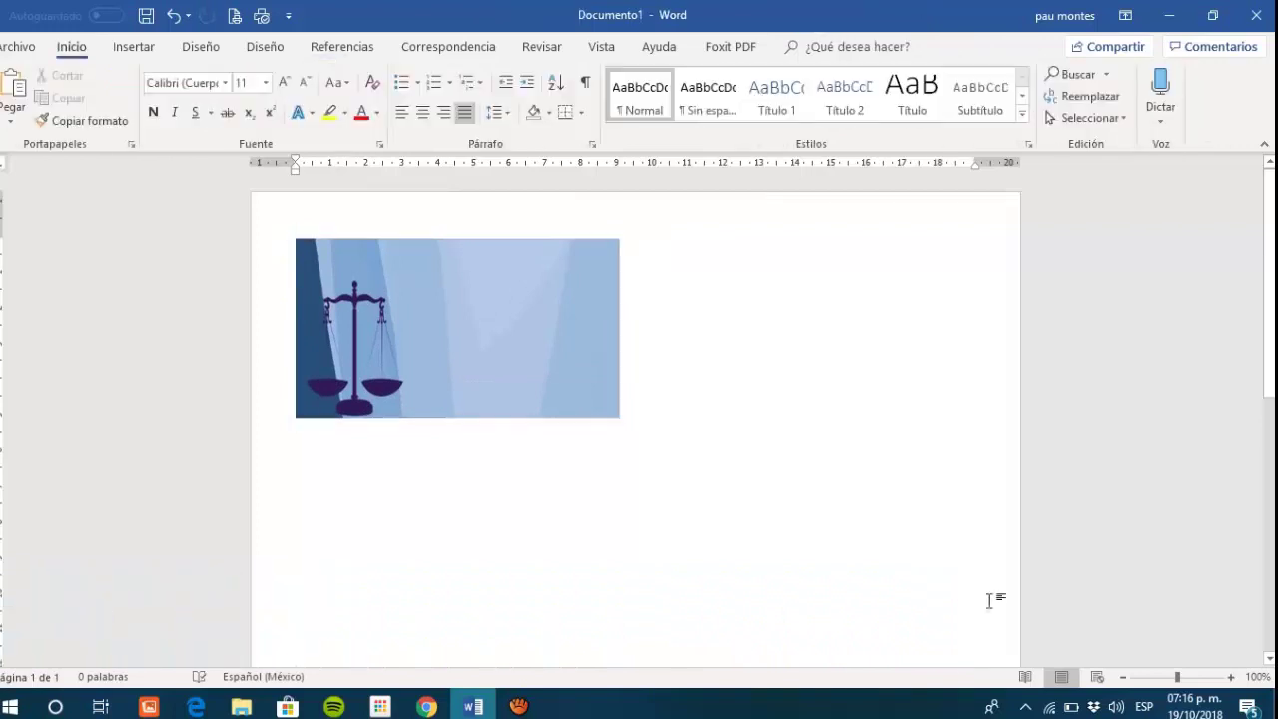
left_click_drag(1179, 678, 1186, 678)
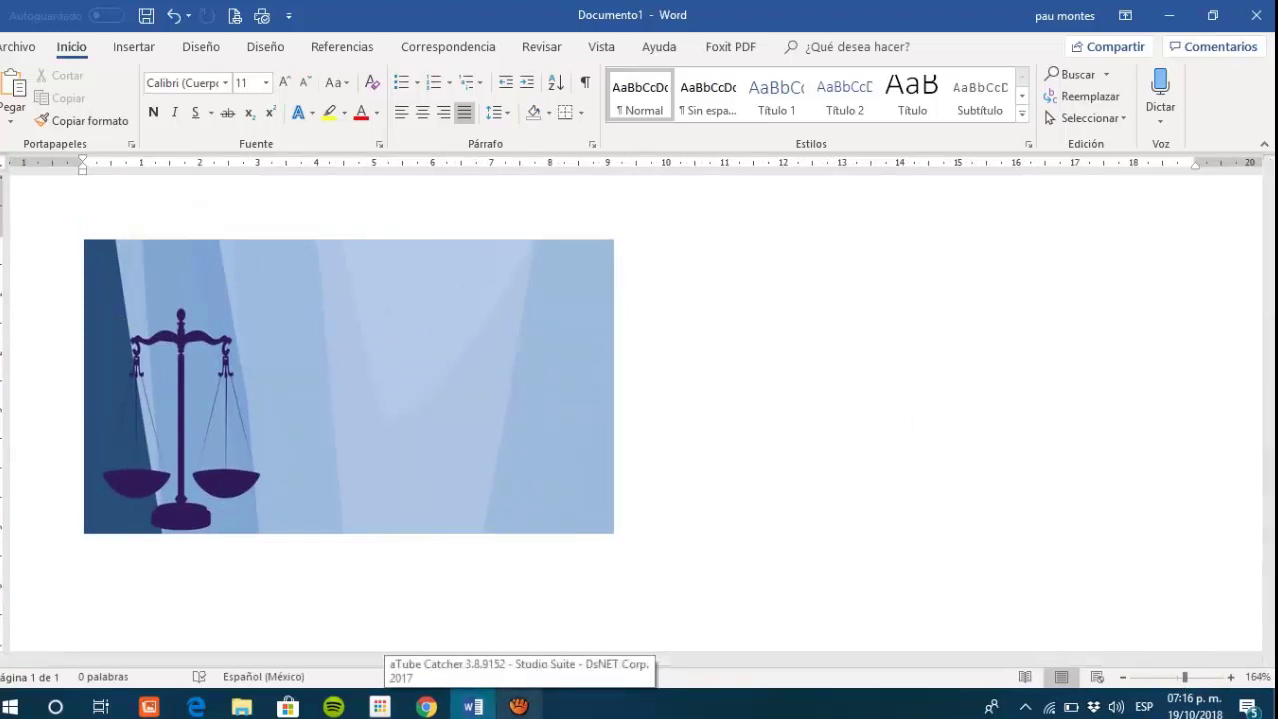
Step: Draw a text box over the picture and type 'Lic' followed by the lawyer's name
left_click(134, 47)
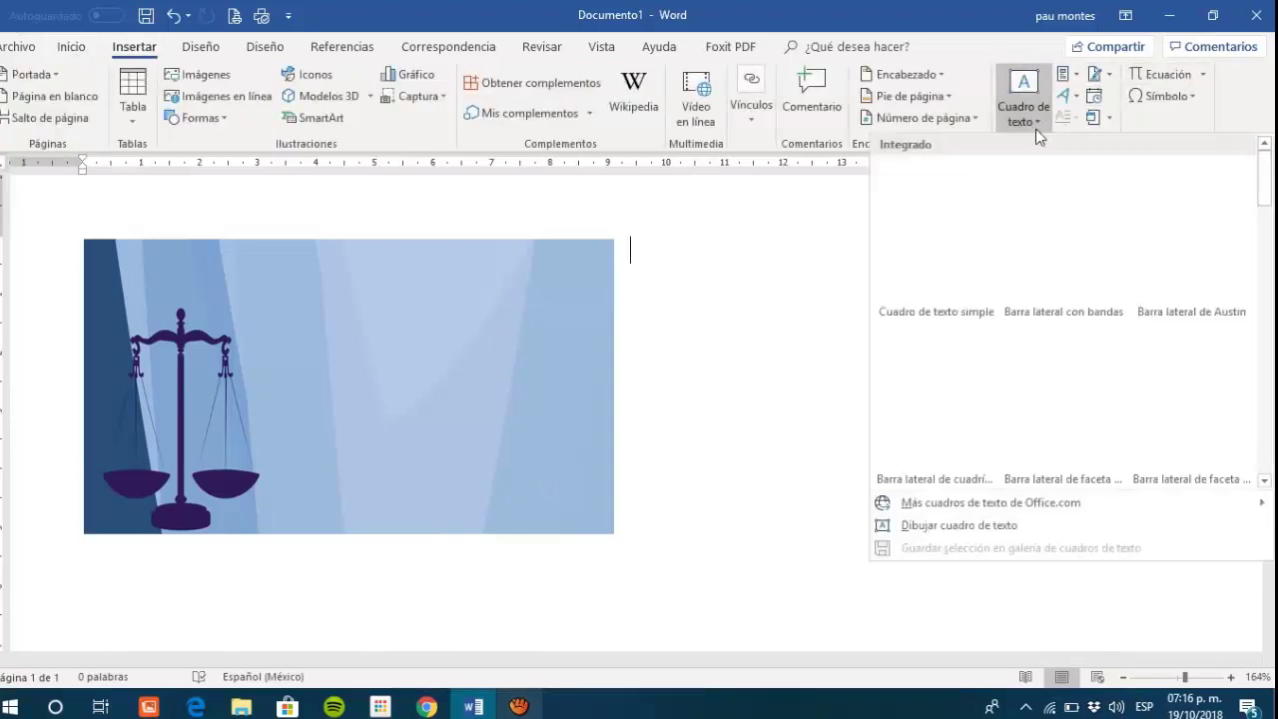
left_click(946, 529)
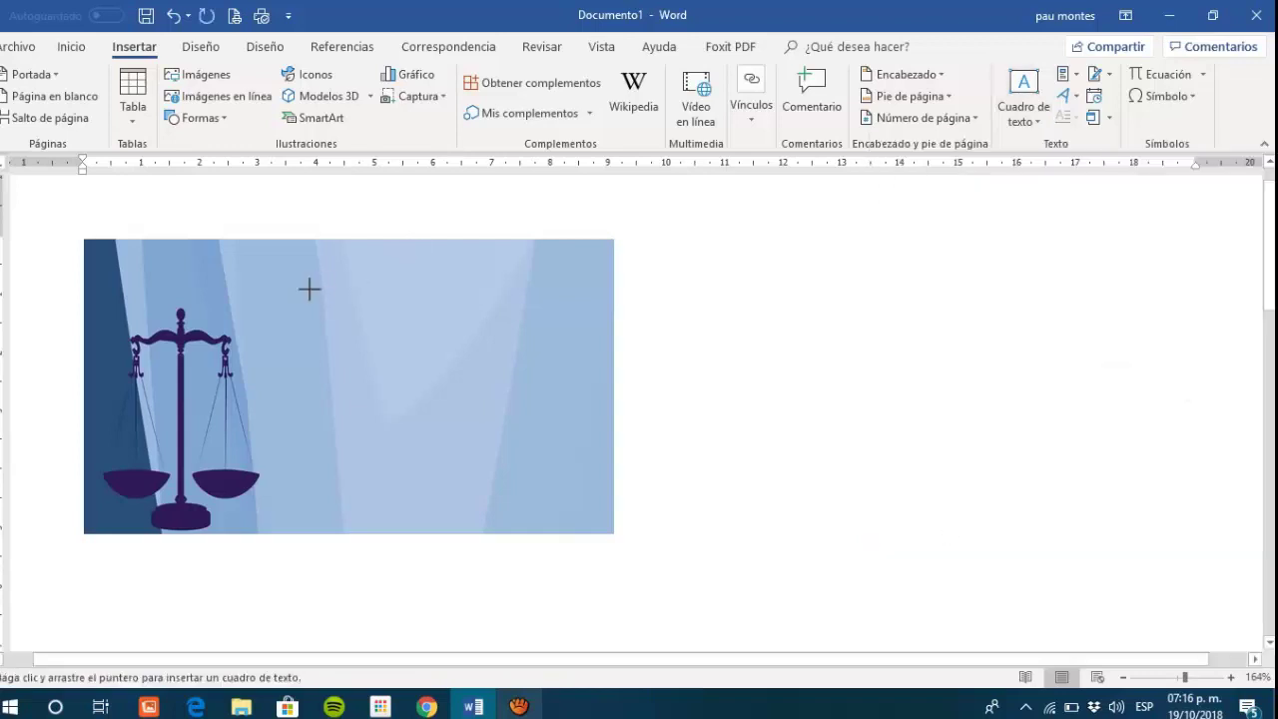
left_click_drag(272, 302, 571, 406)
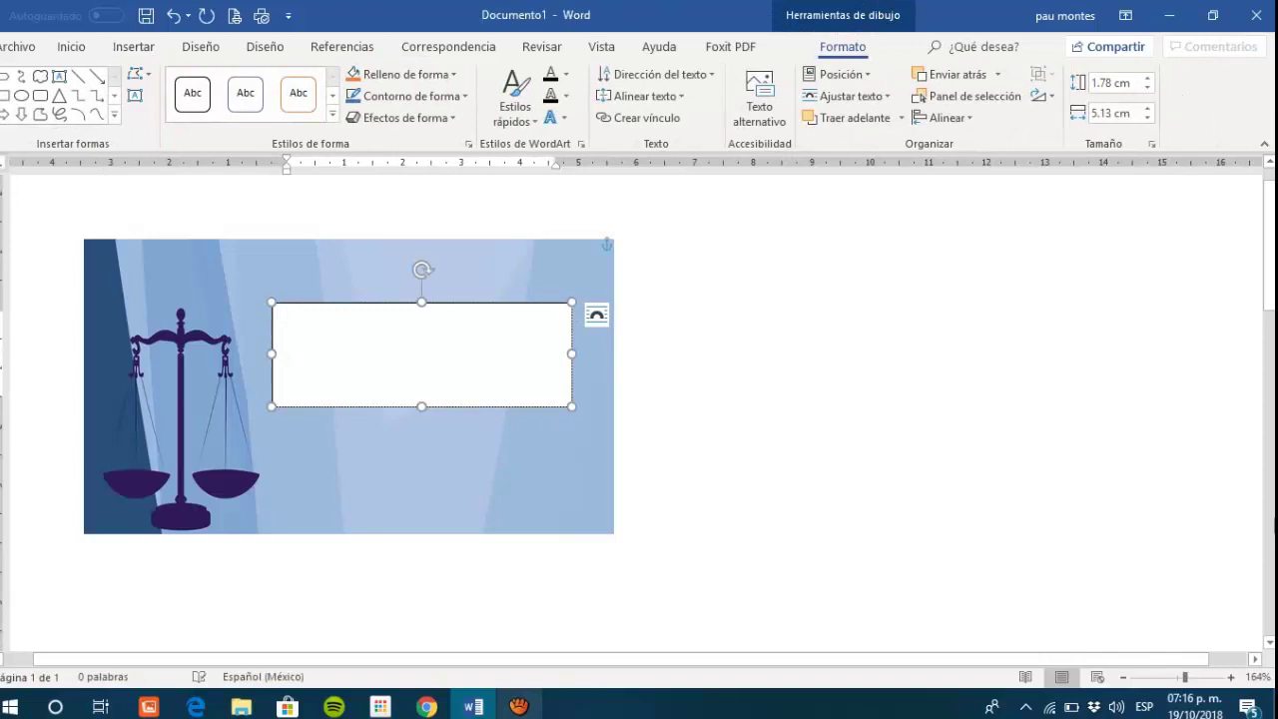
type("ic")
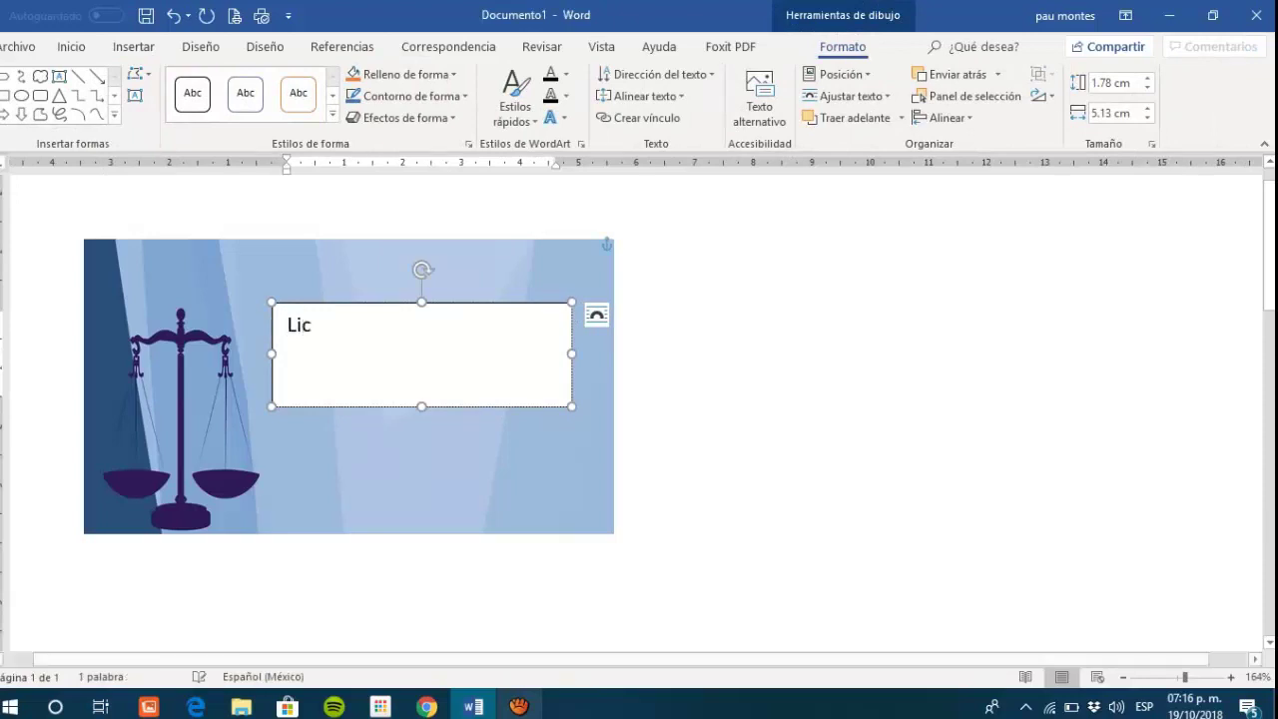
type(", ")
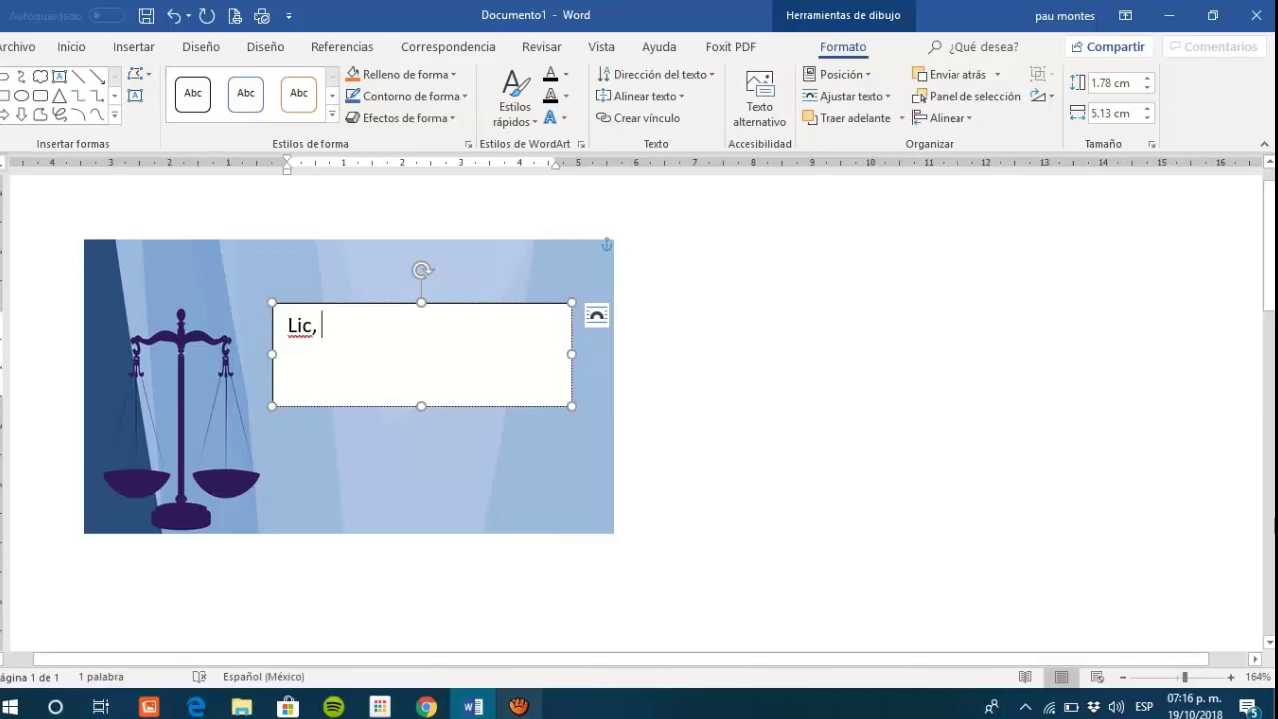
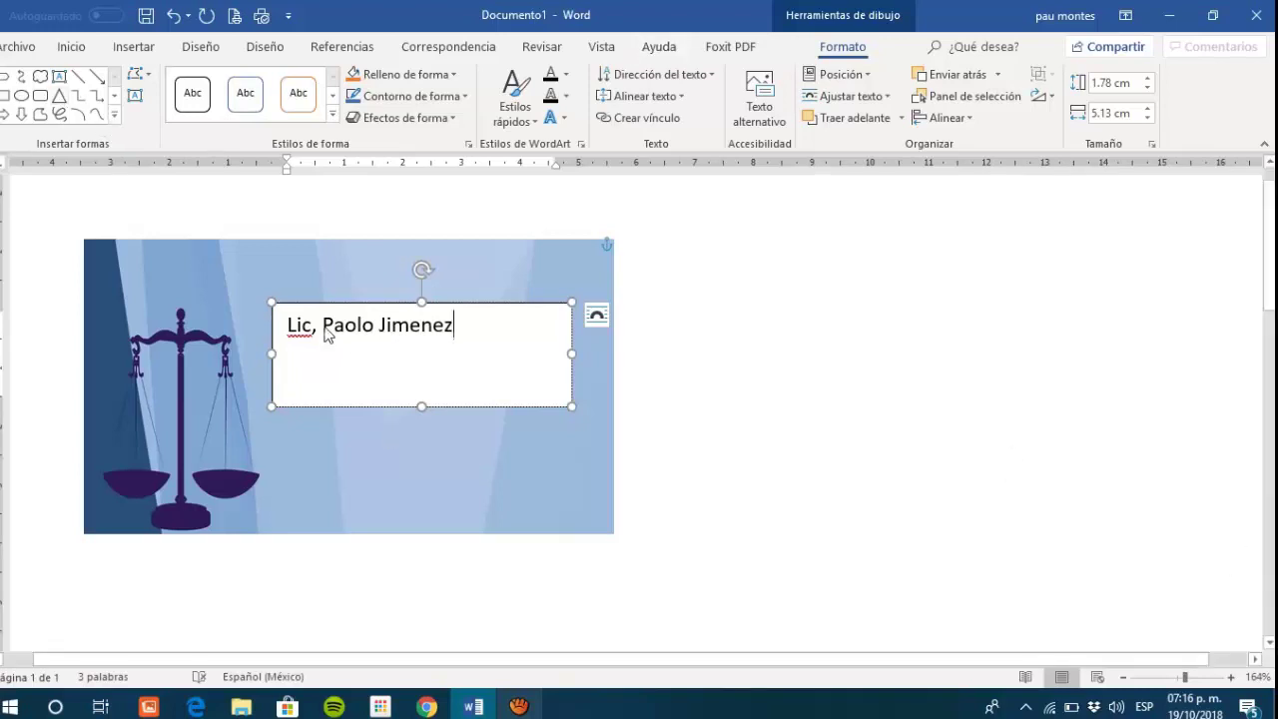
Step: Correct the prefix to 'Lic.:', accent the surname, and add 'Abogado Penalista' on a second line
left_click(315, 327)
key("BackSpace")
type(":")
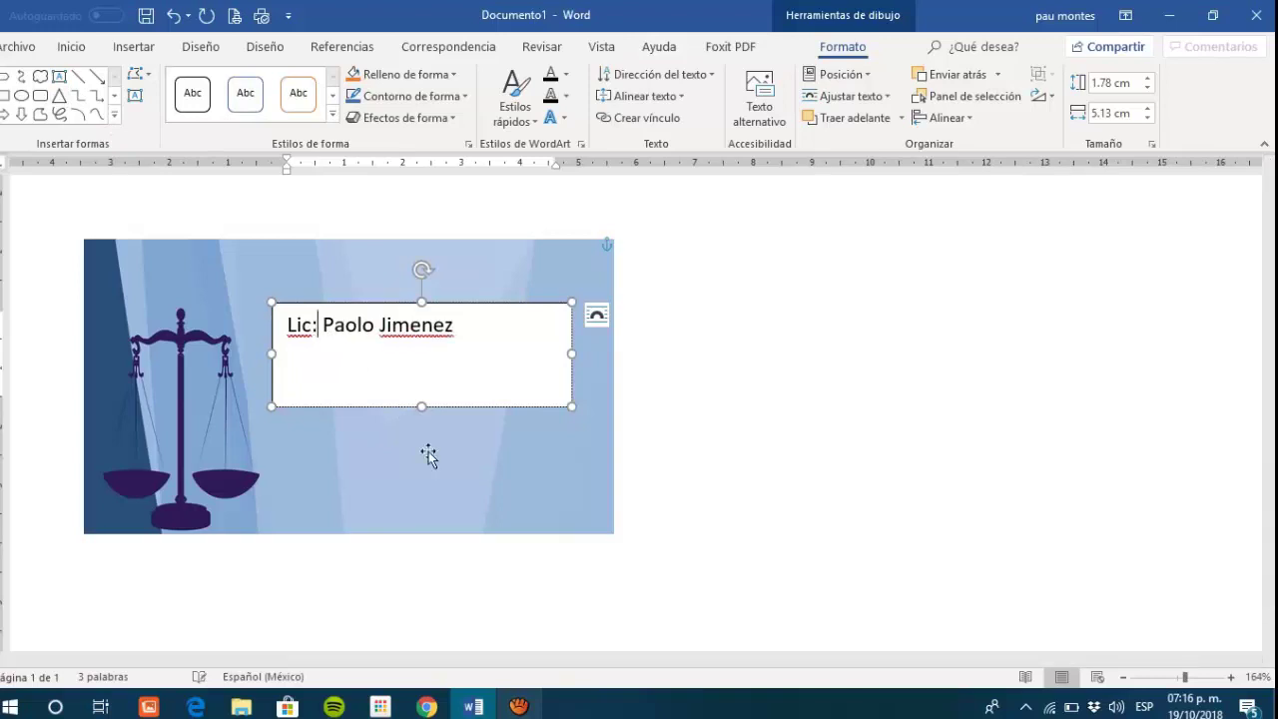
right_click(424, 326)
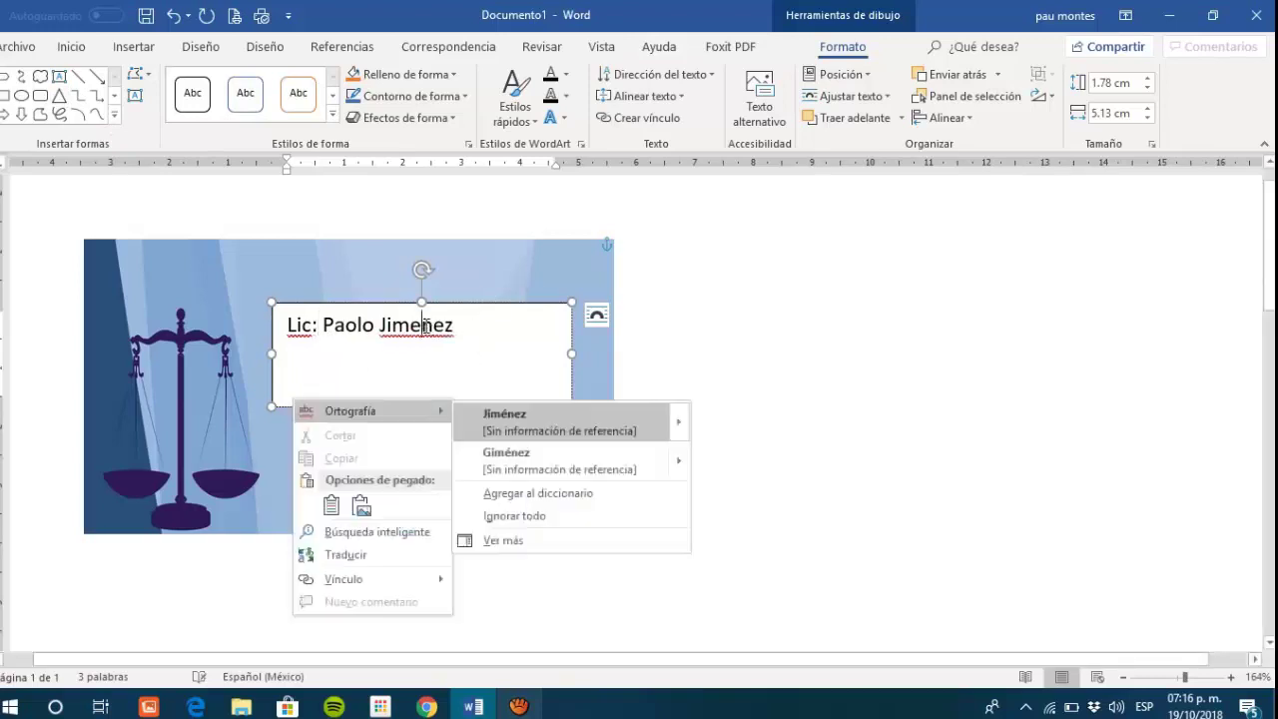
left_click(544, 411)
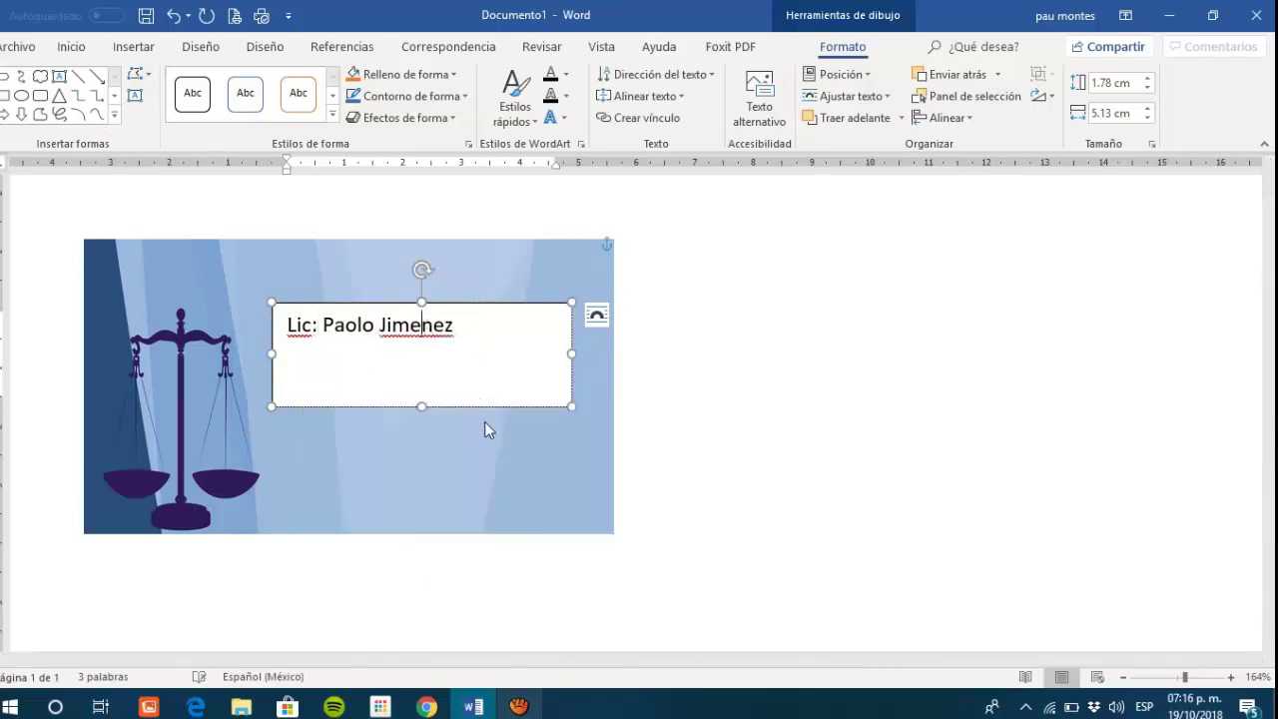
right_click(304, 321)
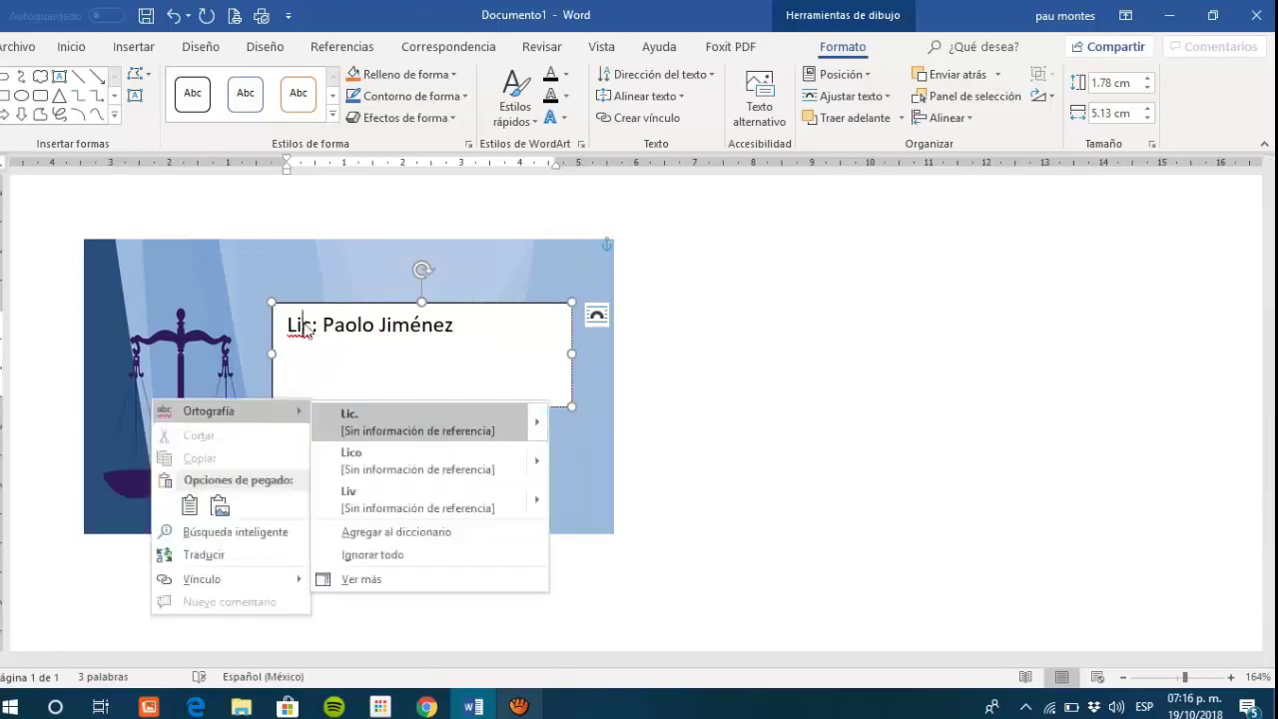
left_click(370, 424)
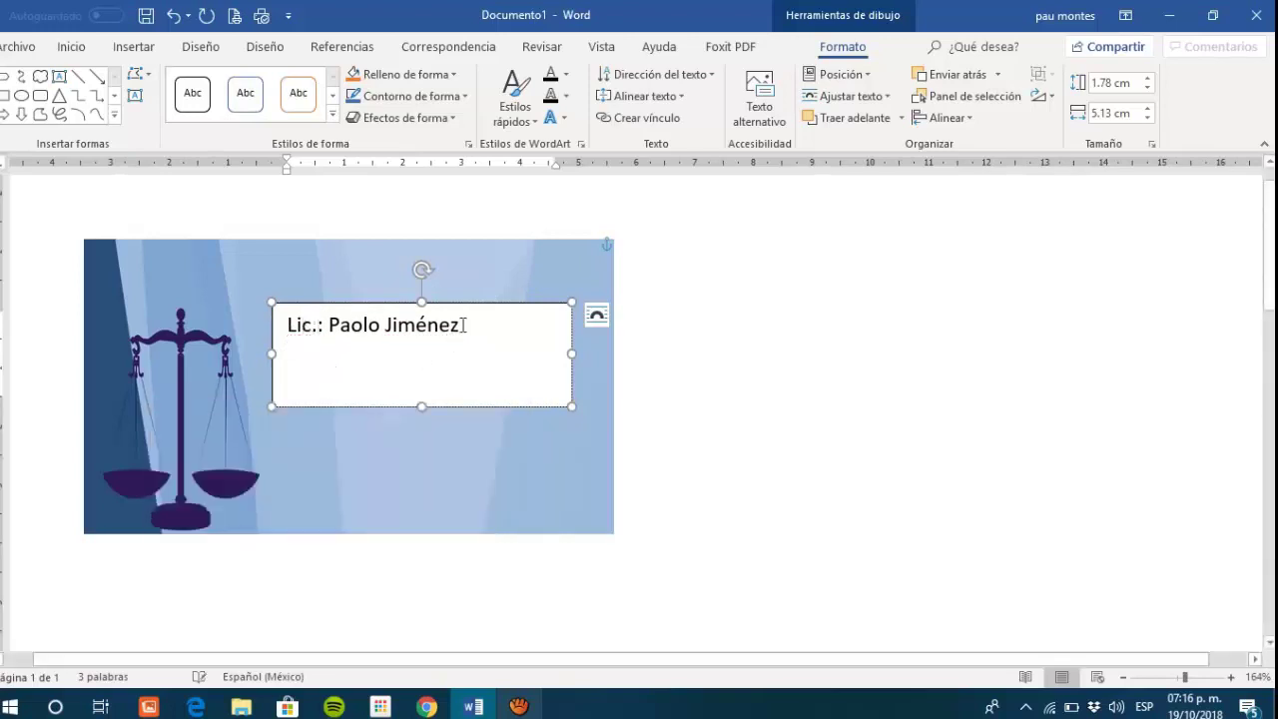
key("Return")
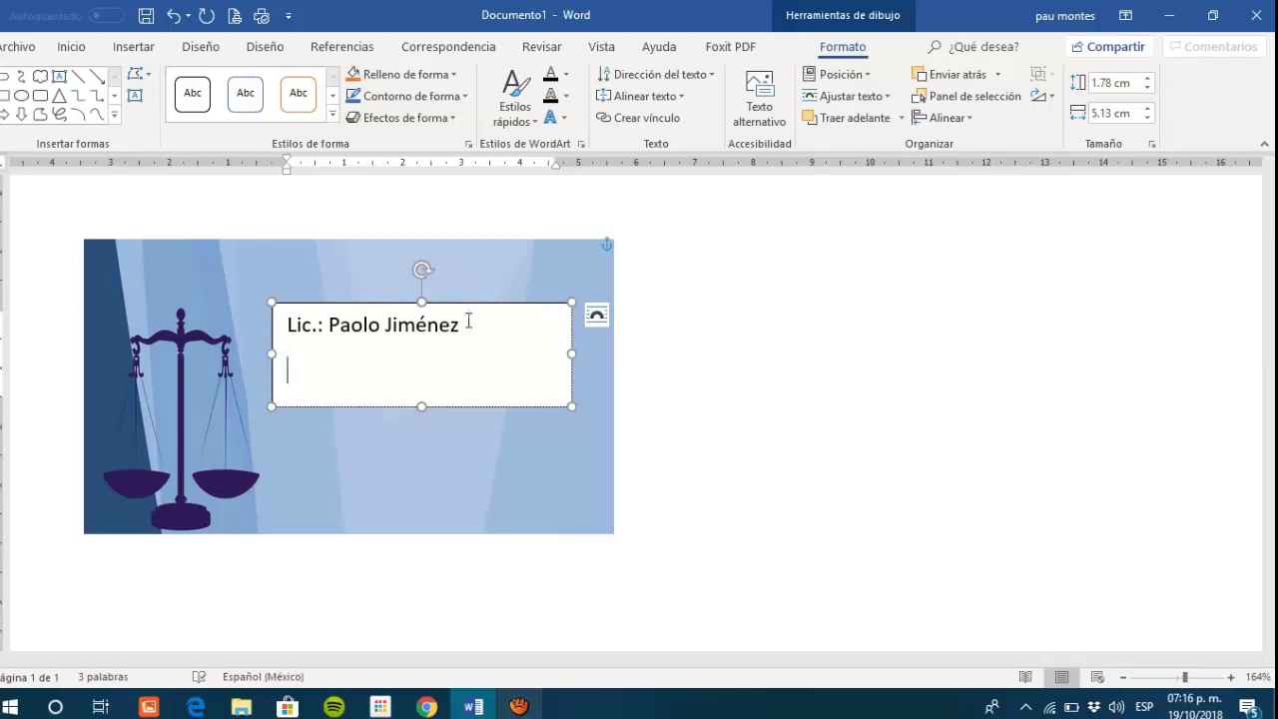
type("Abo")
type("gado")
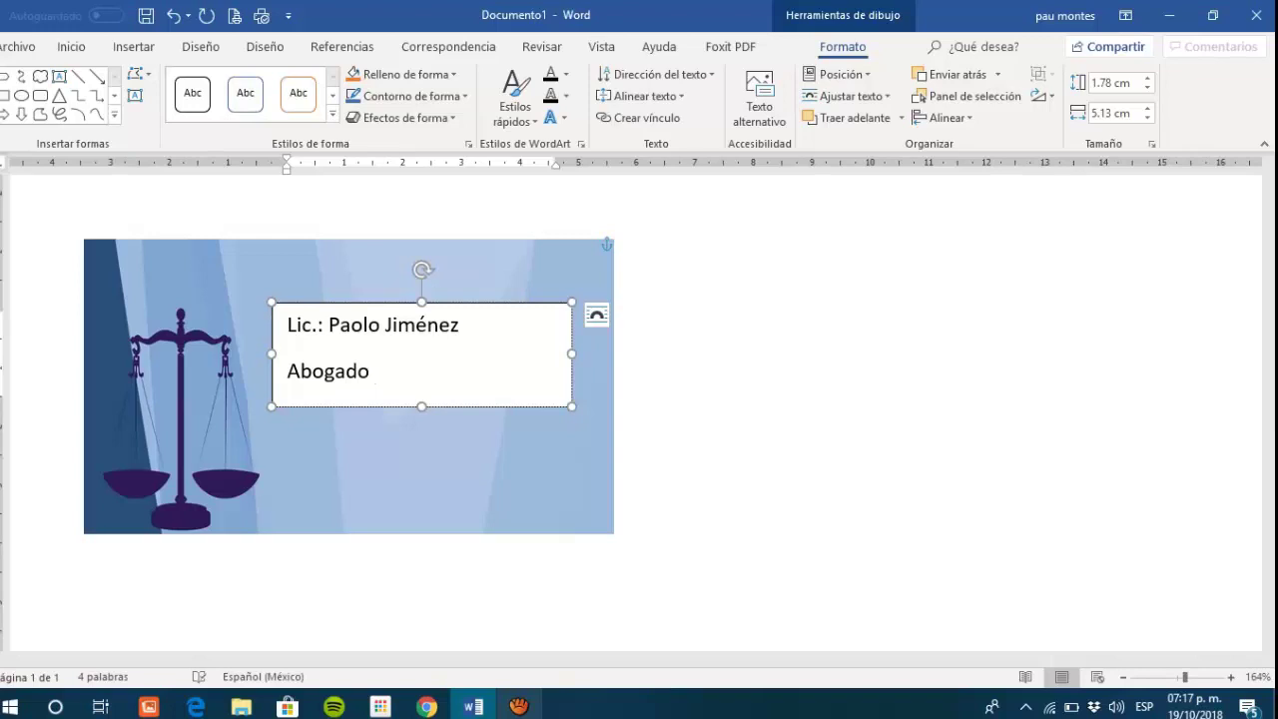
type(" Penali")
type("sta")
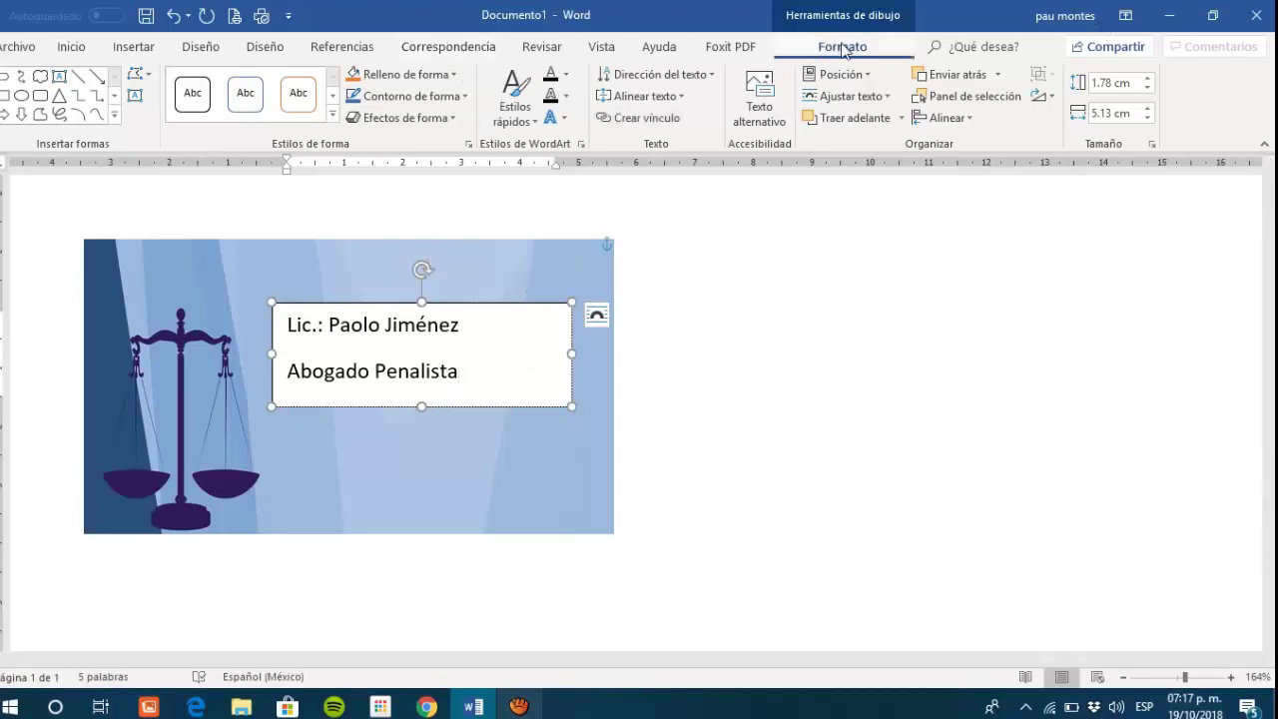
Step: Give the name text box no fill and no outline
left_click(451, 76)
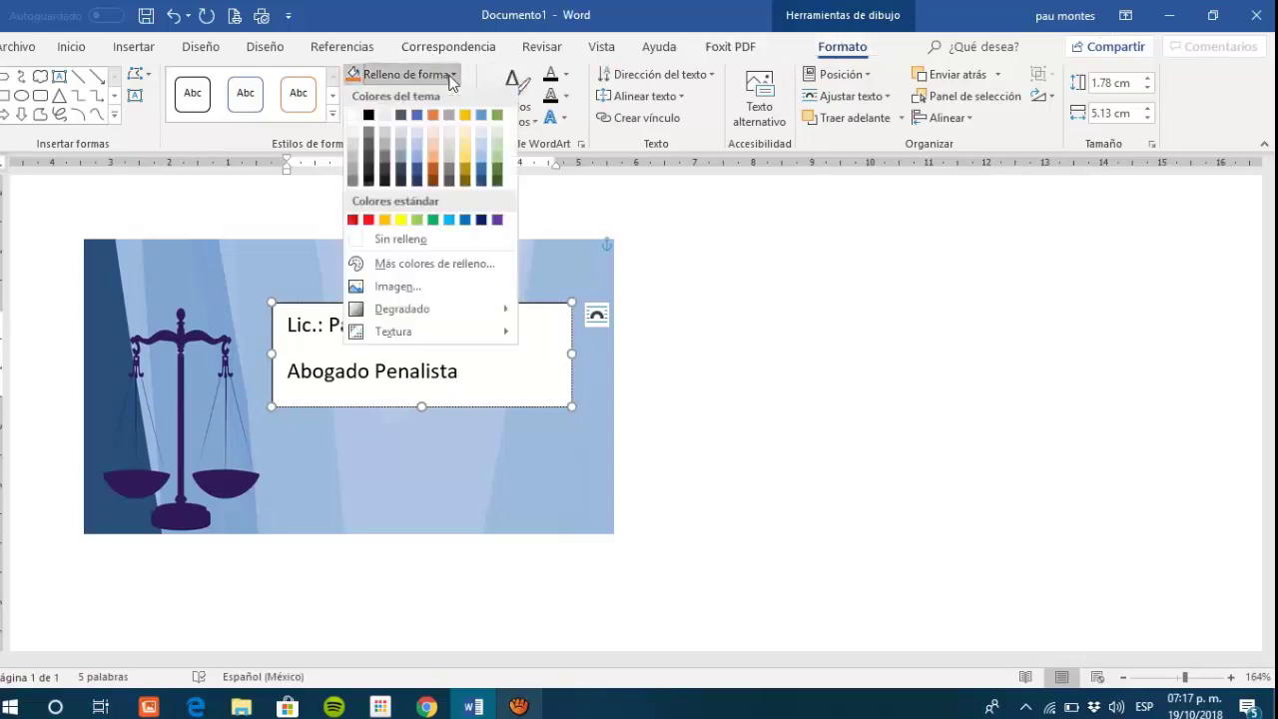
left_click(421, 240)
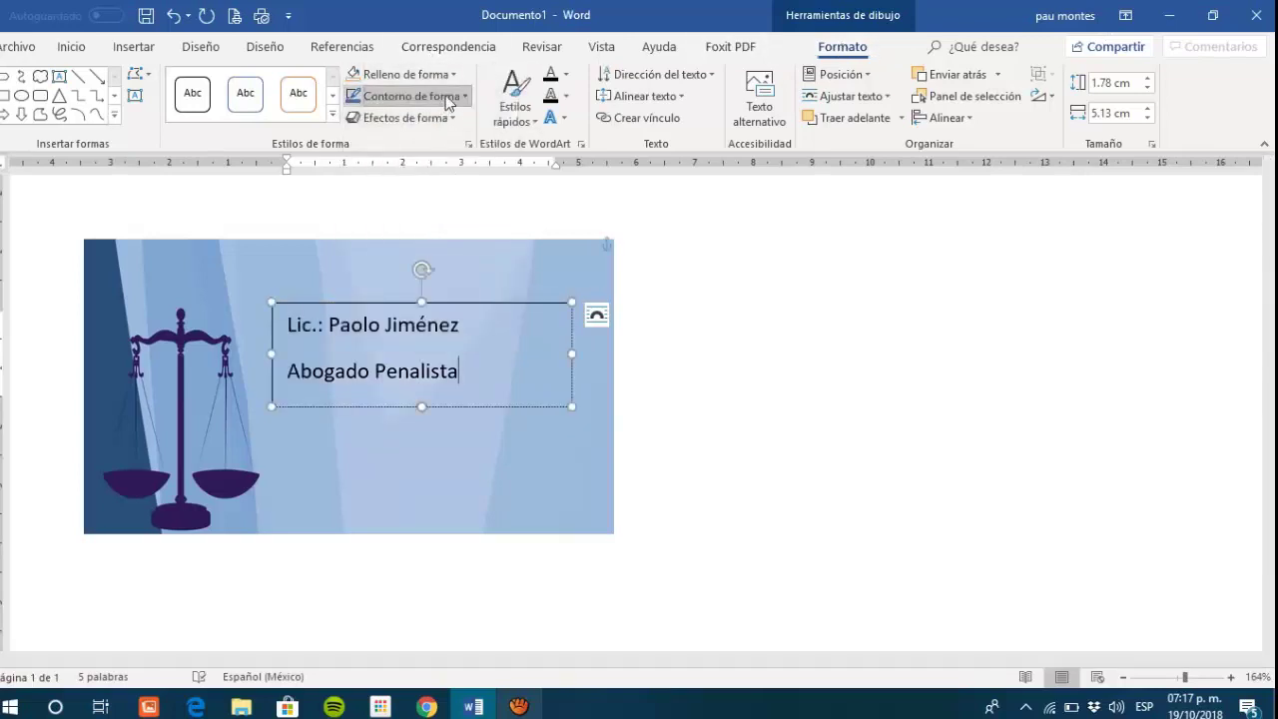
left_click(449, 97)
left_click(406, 263)
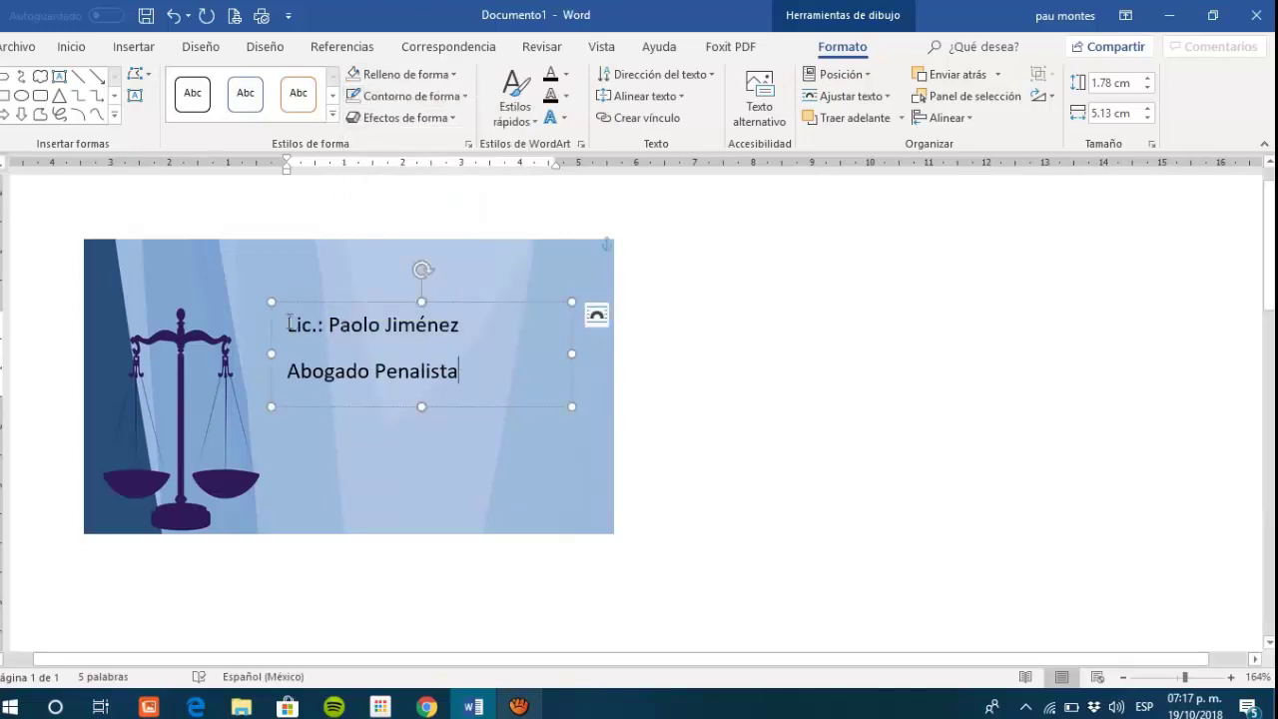
Step: Set both text lines to the AR BLANCA font at size 16
left_click_drag(289, 322, 469, 380)
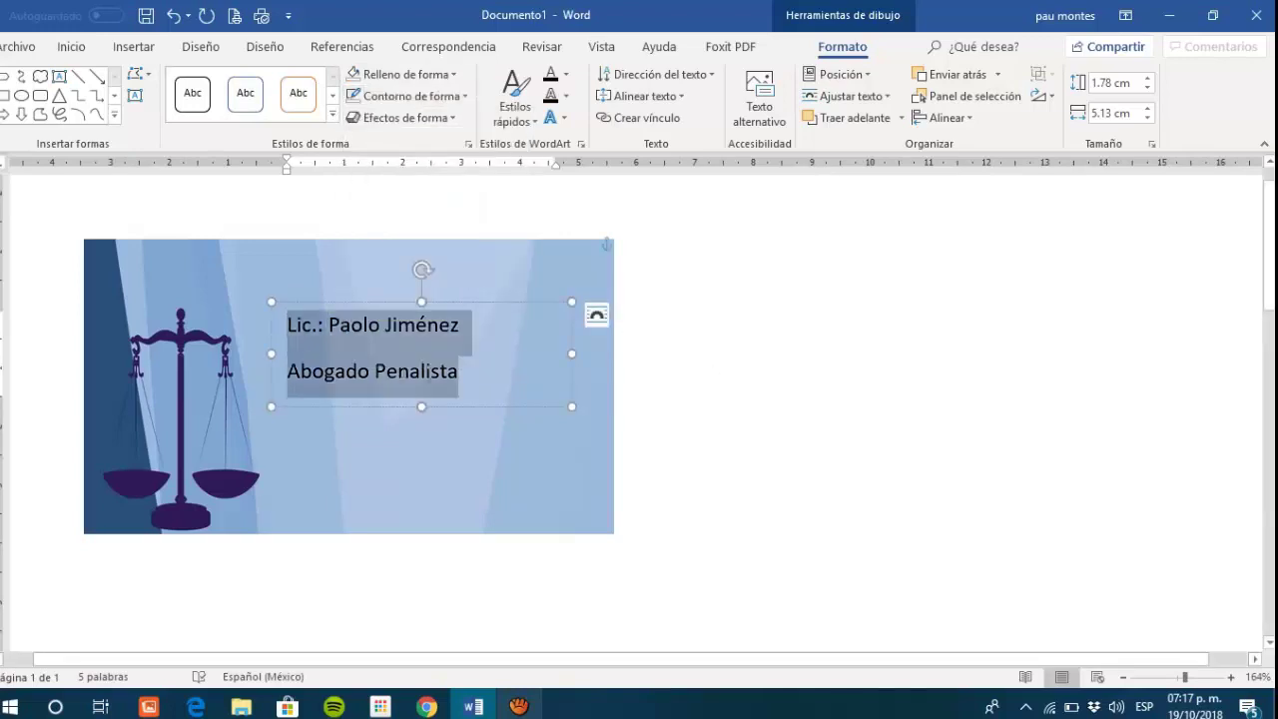
left_click(71, 47)
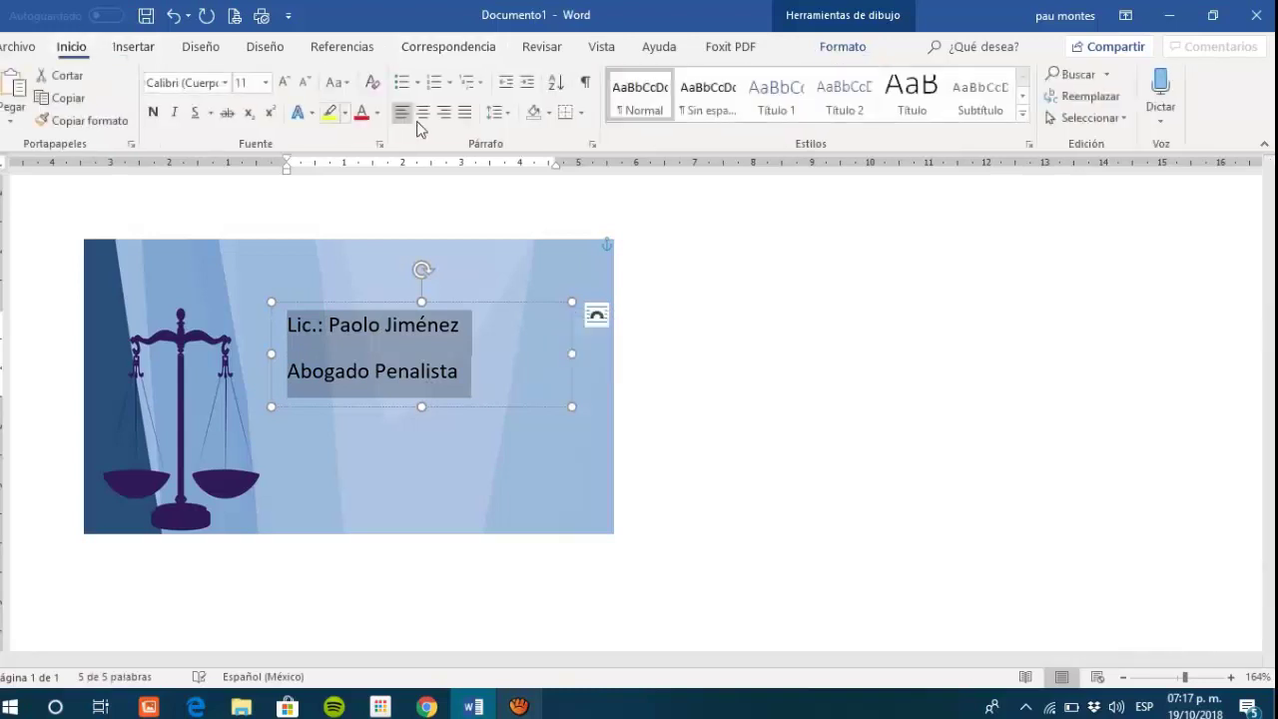
left_click(224, 90)
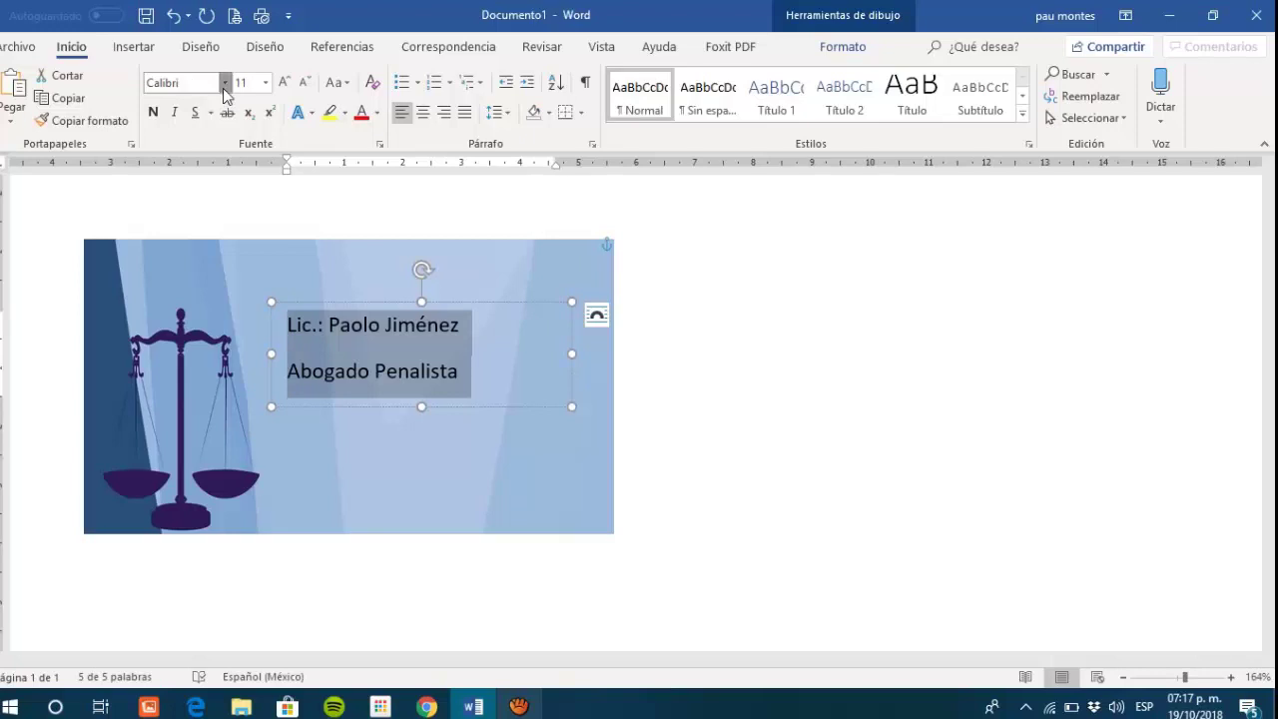
left_click(225, 86)
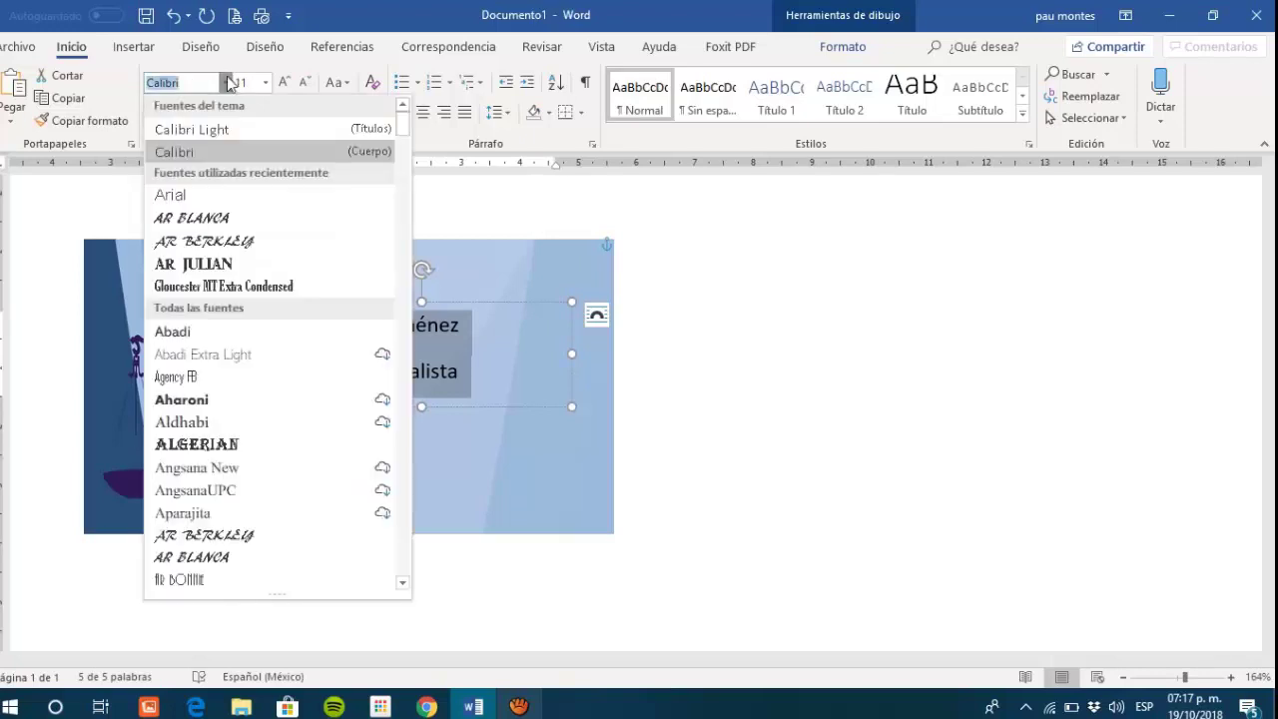
left_click(237, 221)
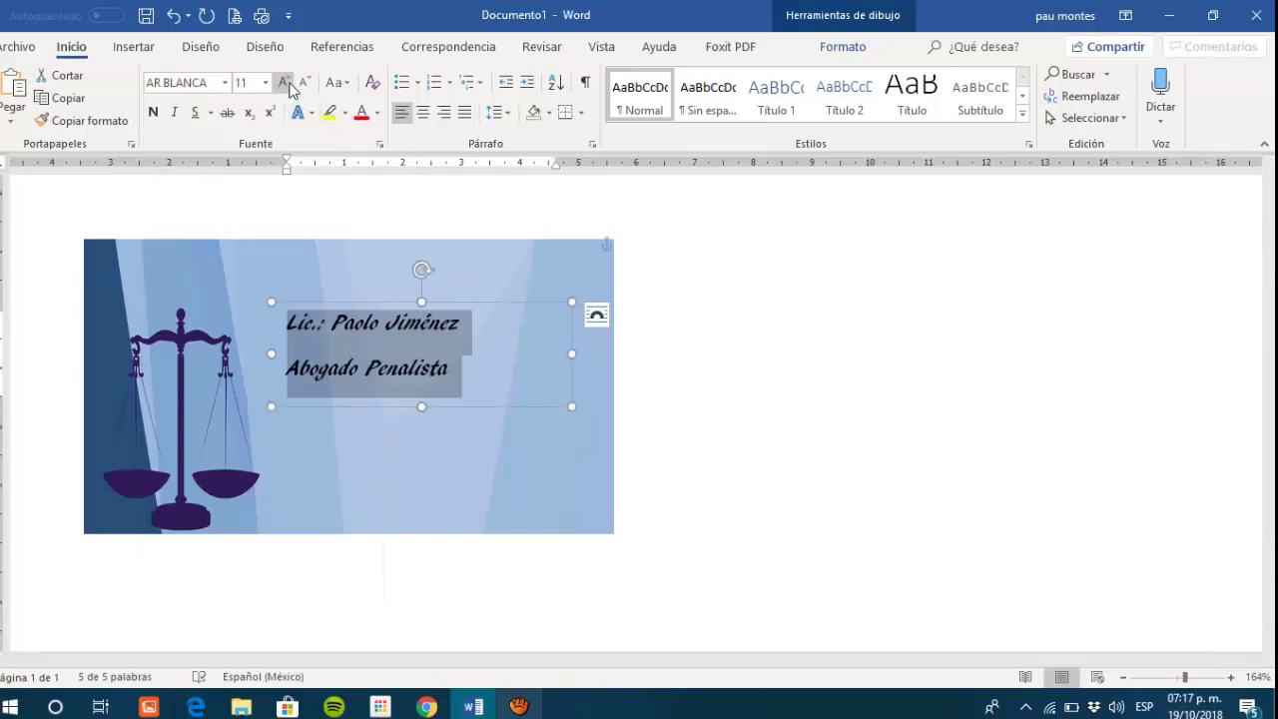
left_click(288, 86)
left_click(288, 86)
left_click(287, 86)
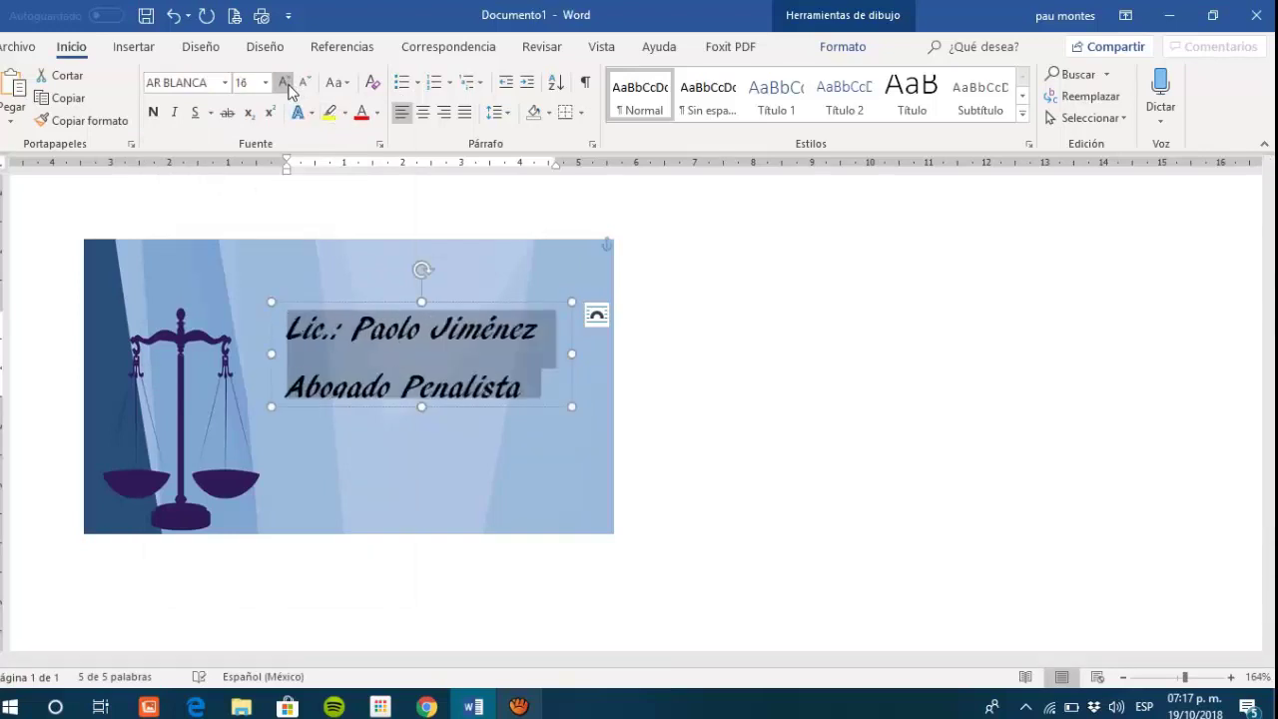
Step: Move the text box up on the card and make it taller to fit the text
left_click_drag(373, 303, 384, 278)
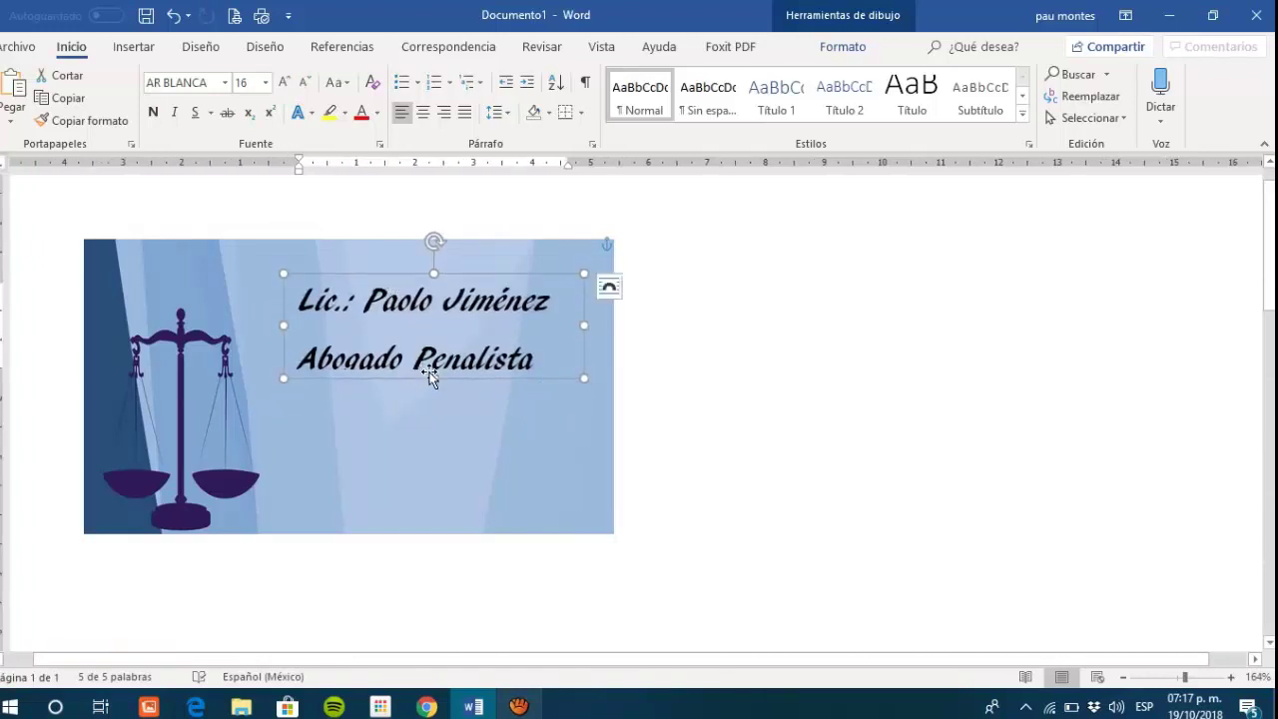
left_click_drag(434, 377, 433, 400)
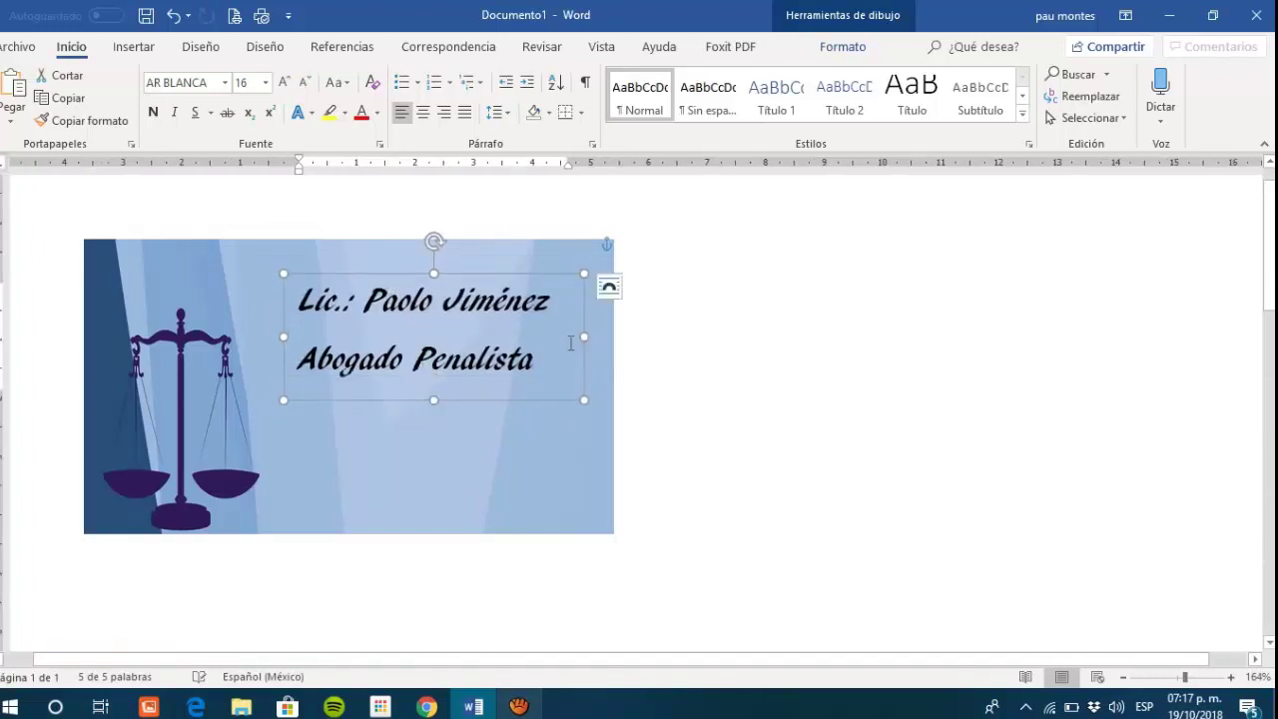
left_click(764, 384)
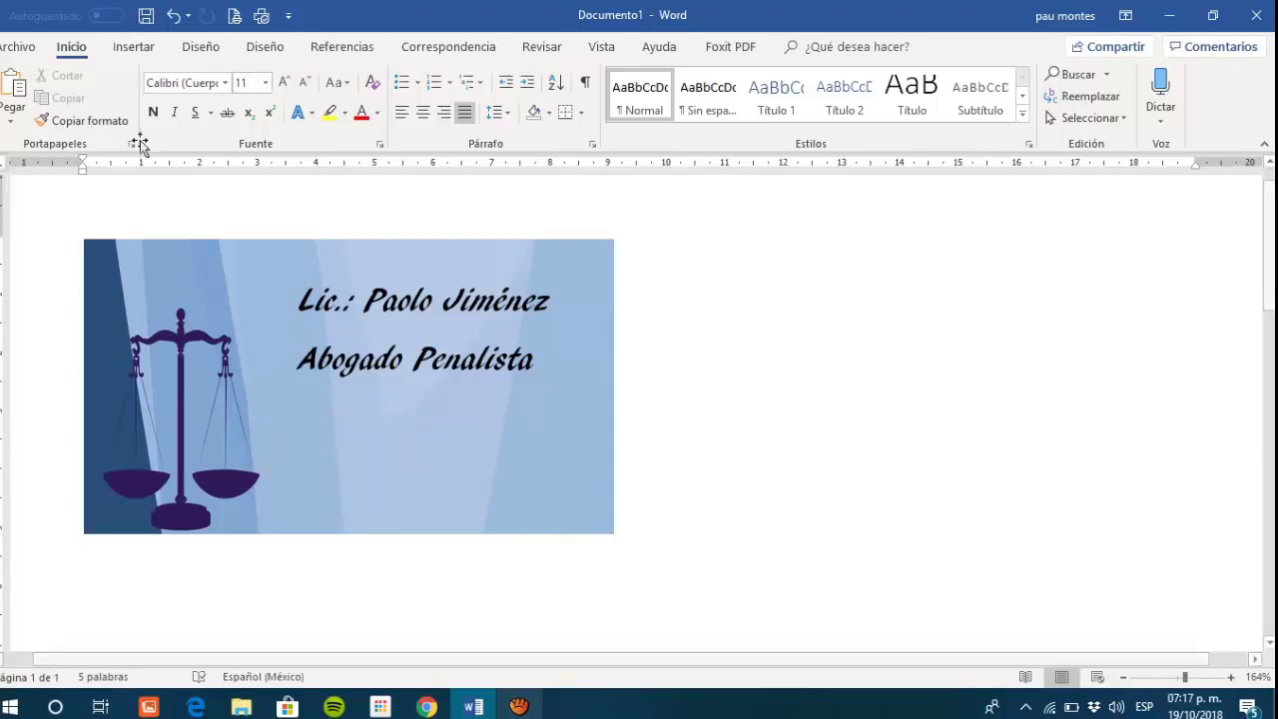
Step: Search online pictures for a WhatsApp logo, insert the green outline logo, and shrink it
left_click(120, 50)
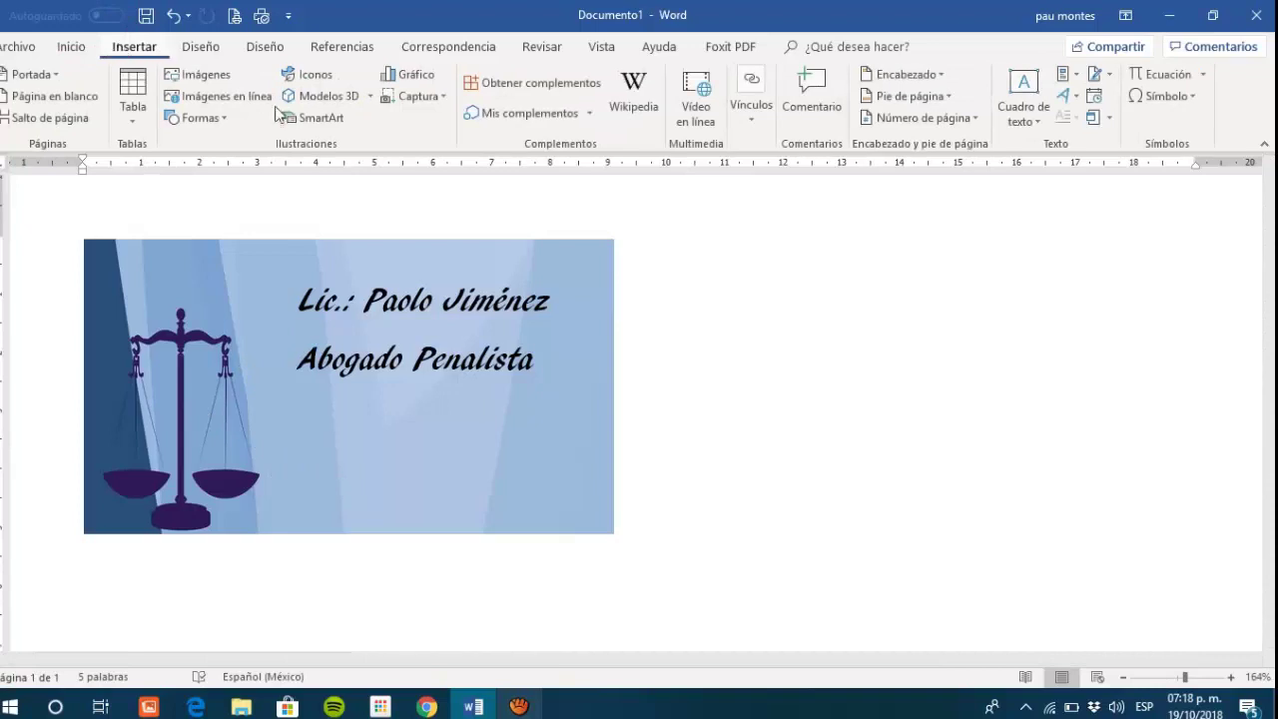
left_click(250, 97)
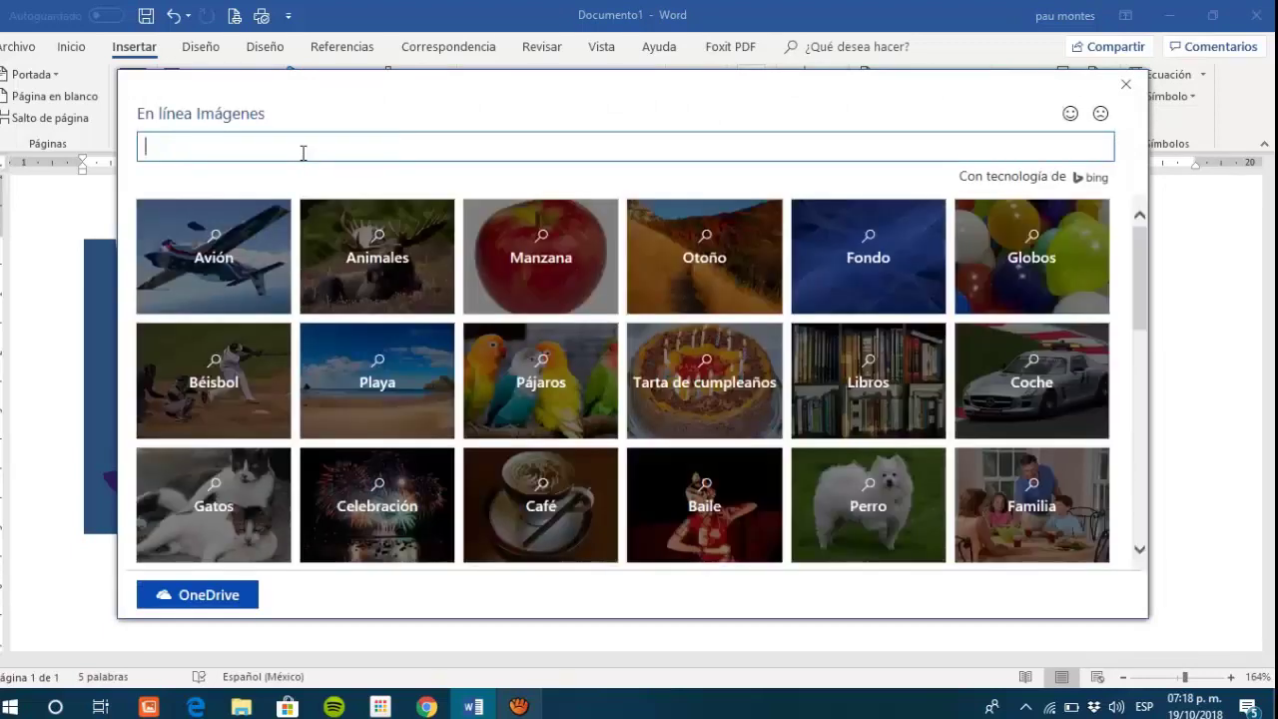
type("wha")
type("t")
type("g logo")
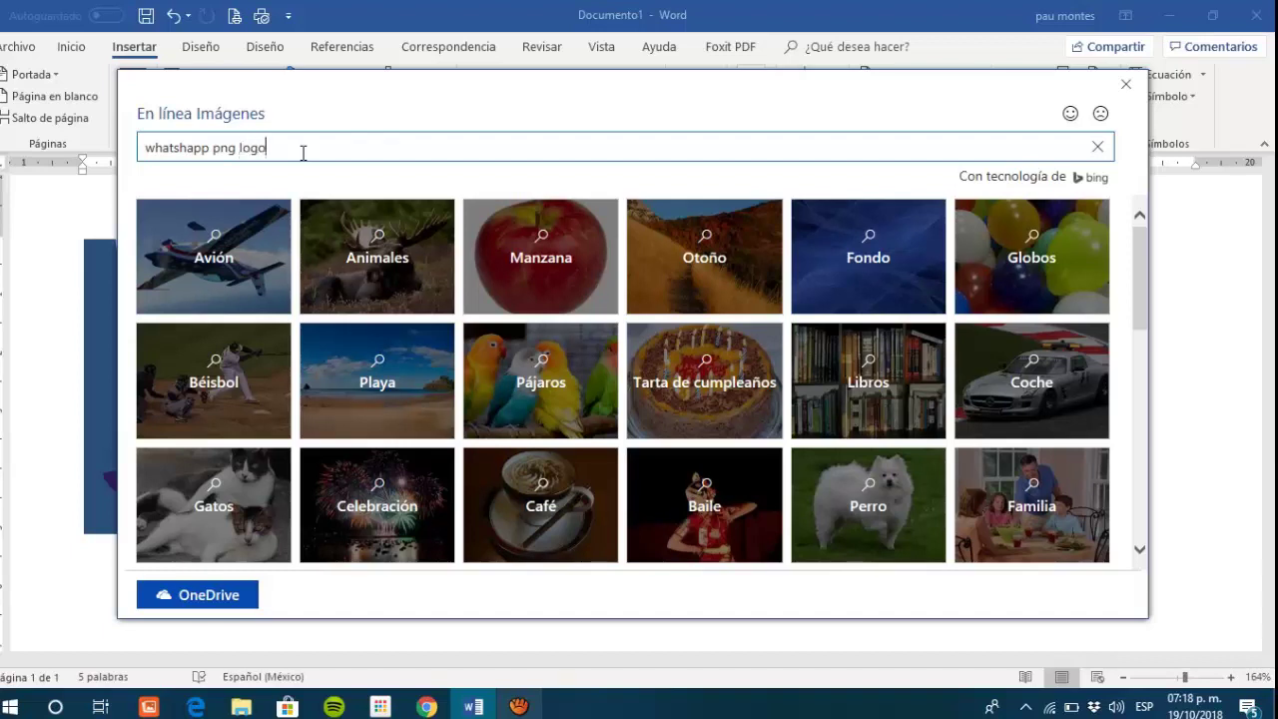
key("Return")
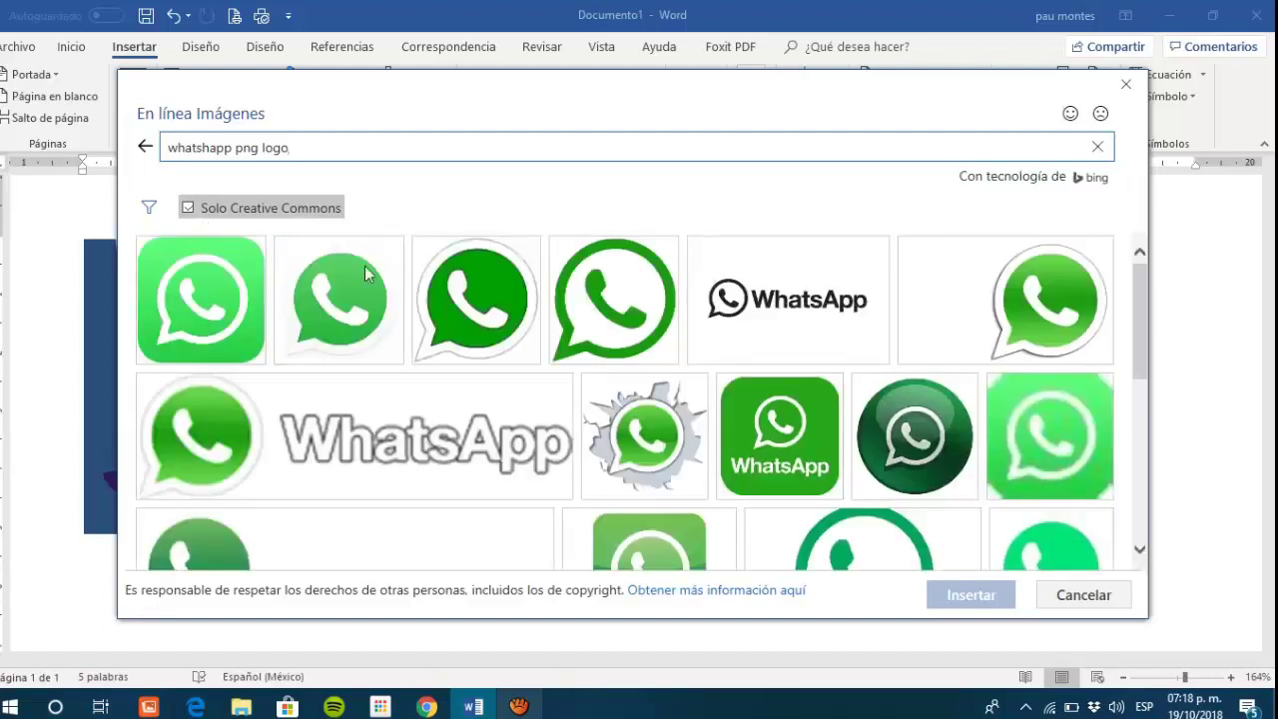
left_click(608, 297)
left_click(961, 596)
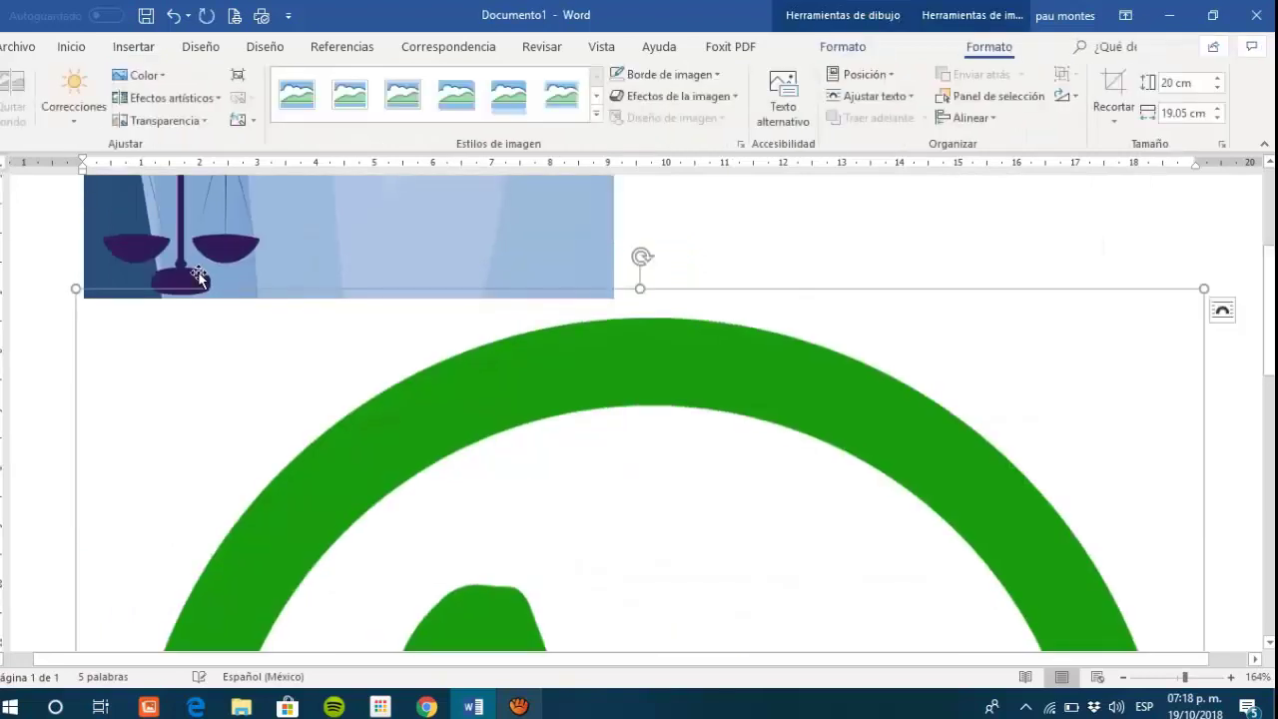
left_click_drag(74, 288, 706, 609)
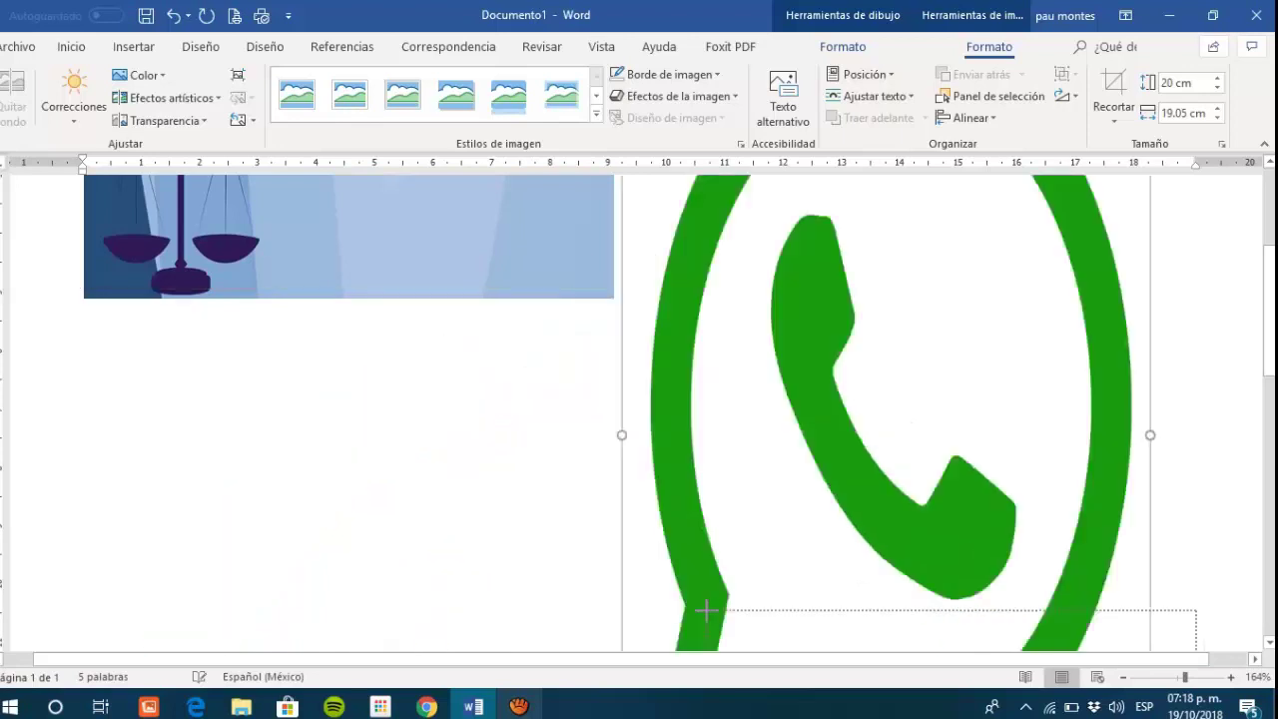
scroll(839, 389, "up", 3)
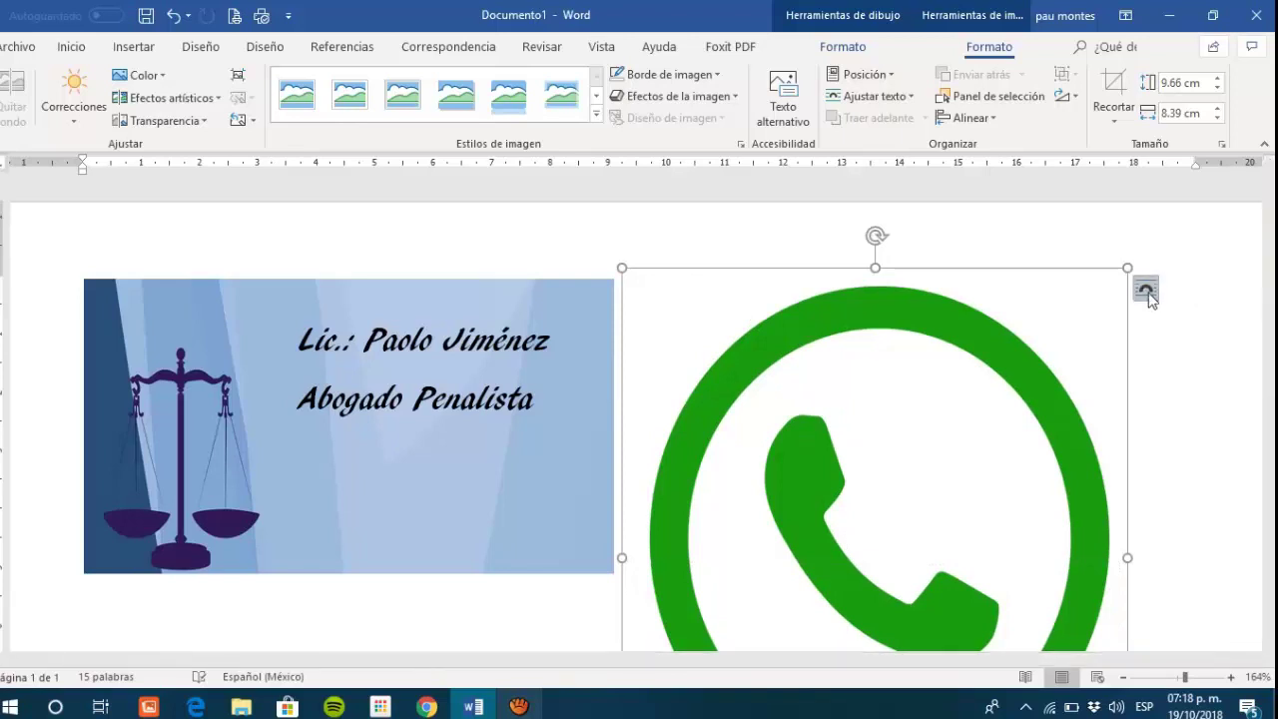
Step: Give the WhatsApp logo Square wrapping, shrink it to about 1 cm, and place it below the title
left_click(1146, 291)
left_click(534, 423)
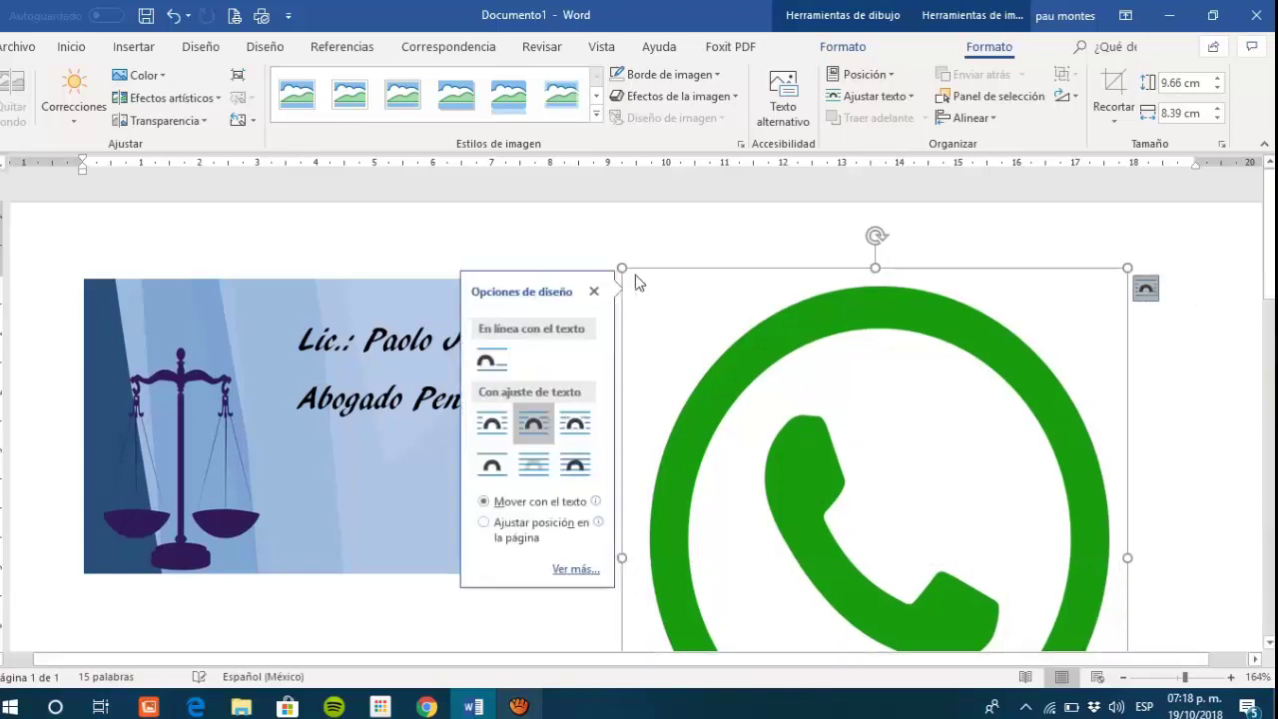
left_click_drag(622, 269, 1004, 563)
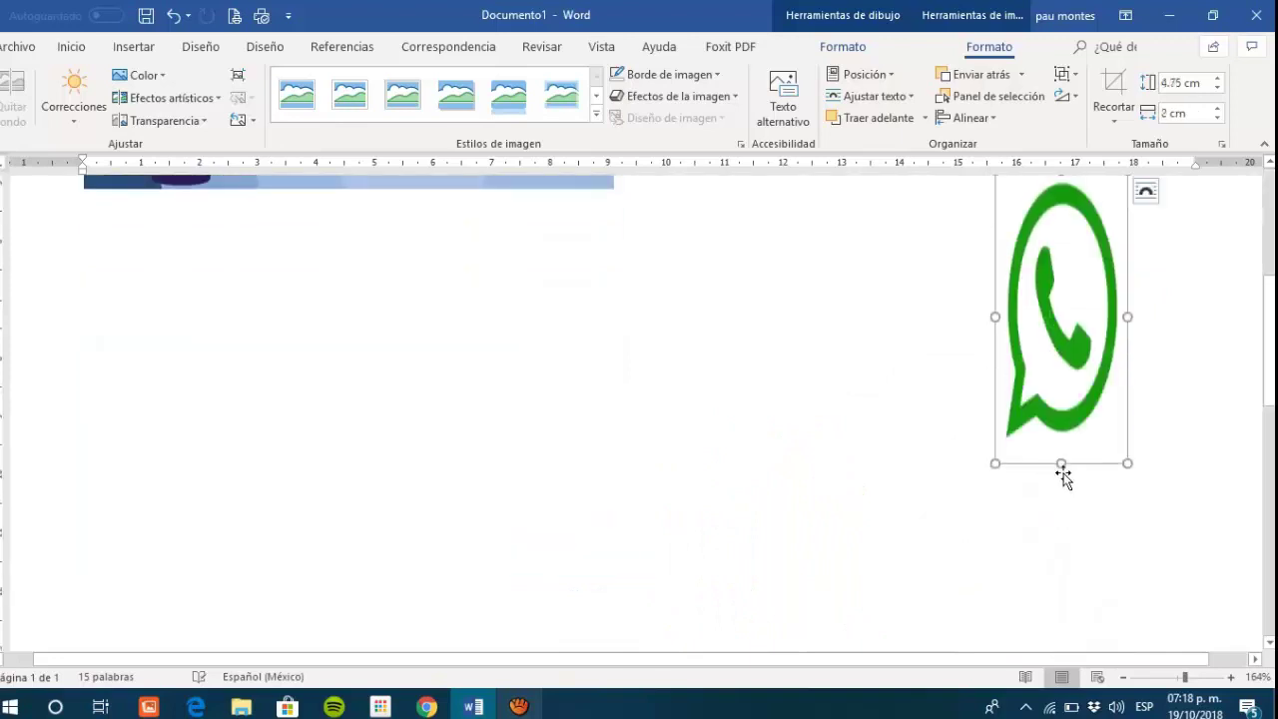
left_click_drag(1062, 463, 1061, 258)
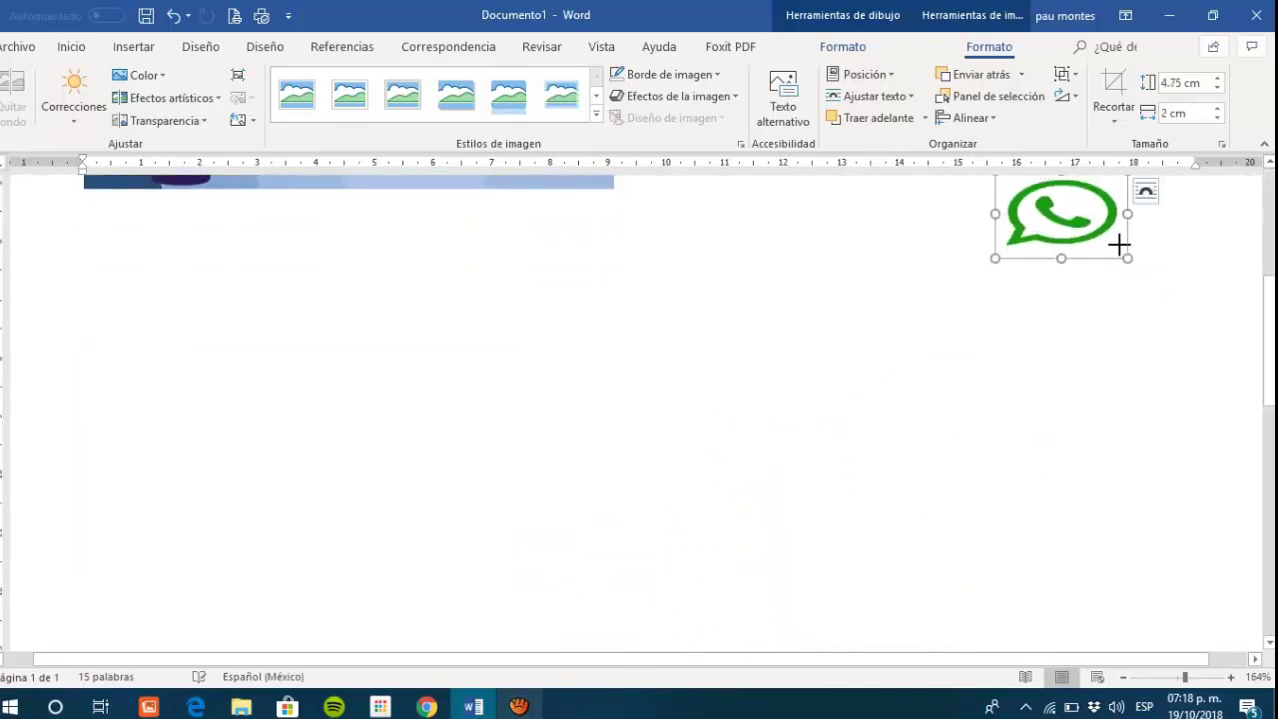
left_click_drag(1127, 258, 1061, 242)
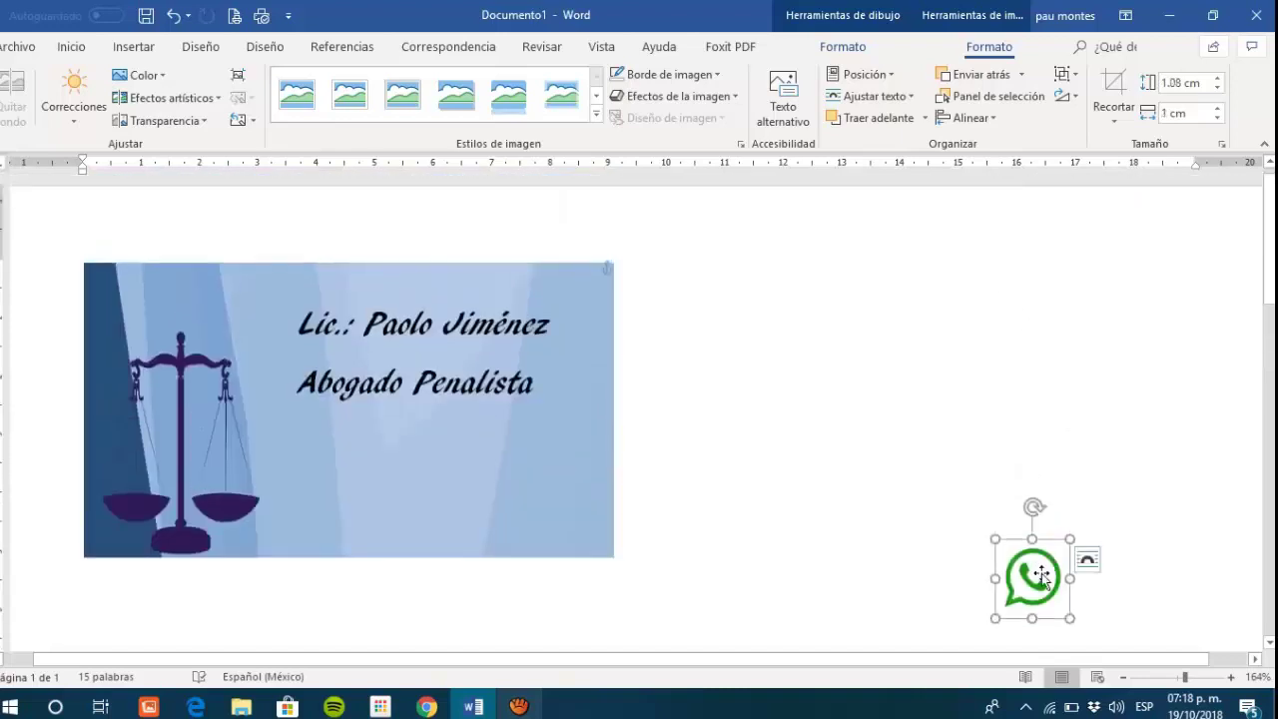
left_click_drag(1041, 575, 312, 494)
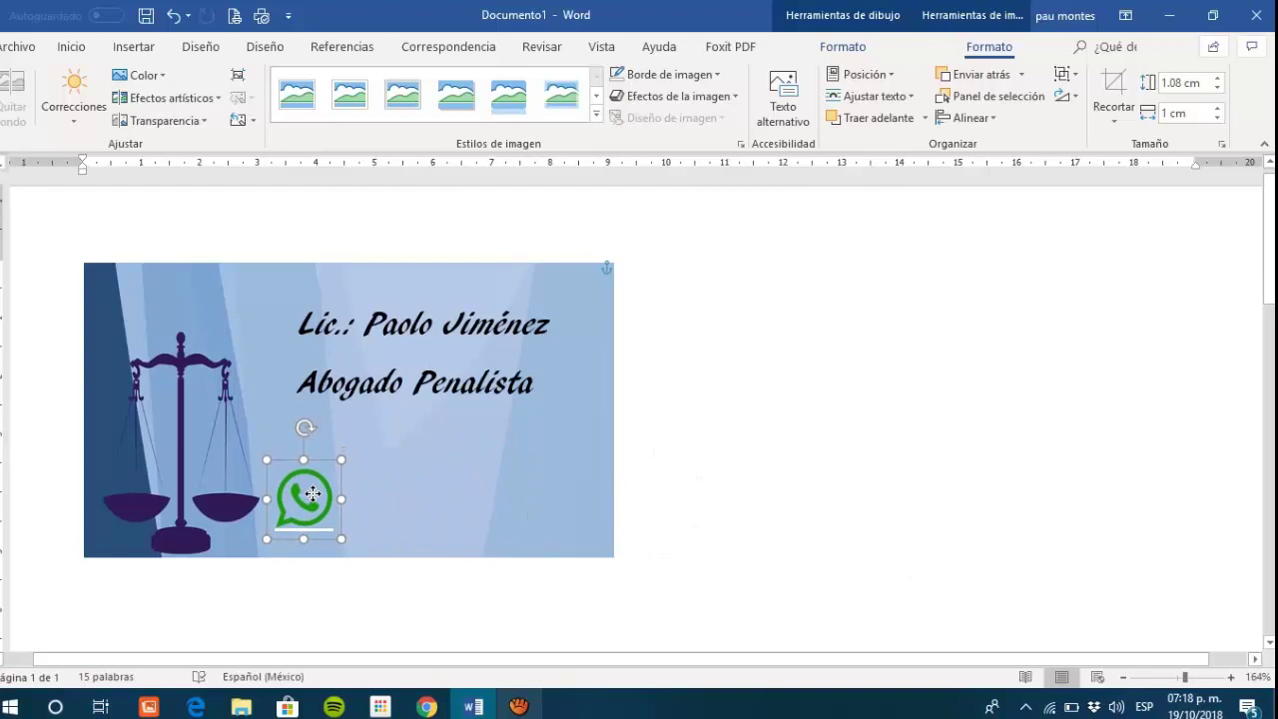
left_click(863, 511)
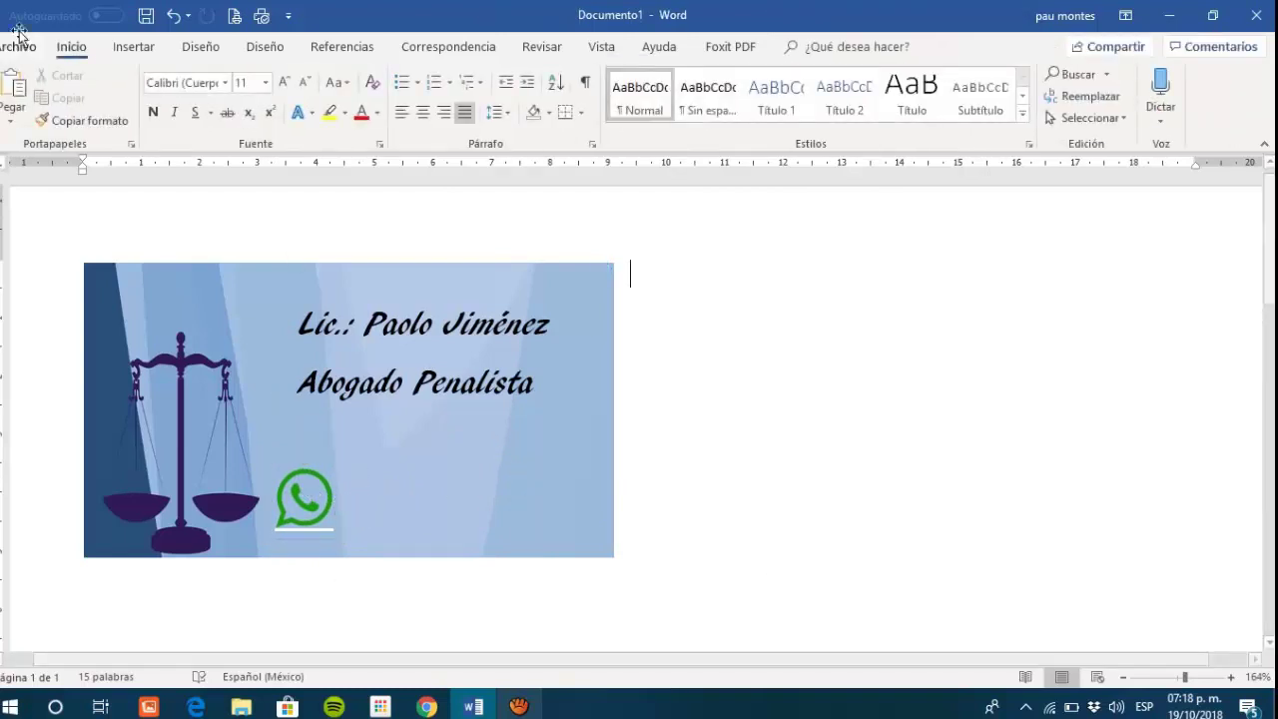
Step: Draw a text box right of the WhatsApp icon and type the contact phone number
left_click(128, 52)
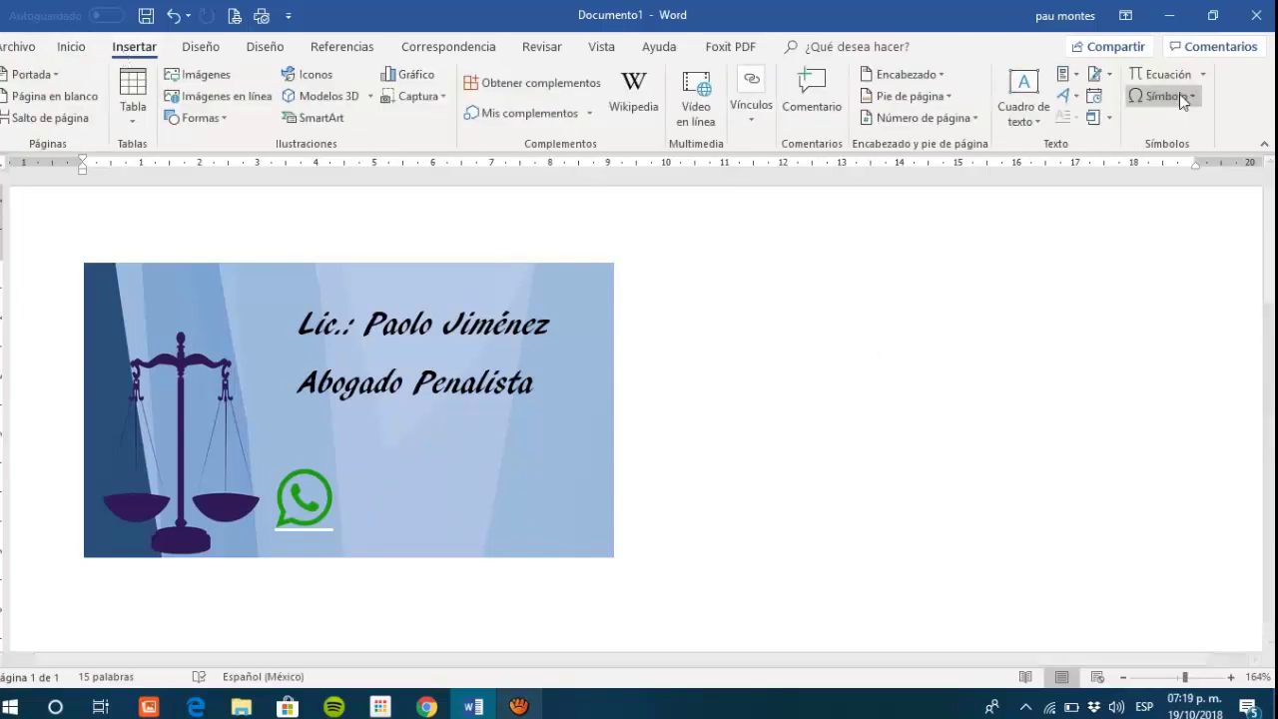
left_click(1039, 120)
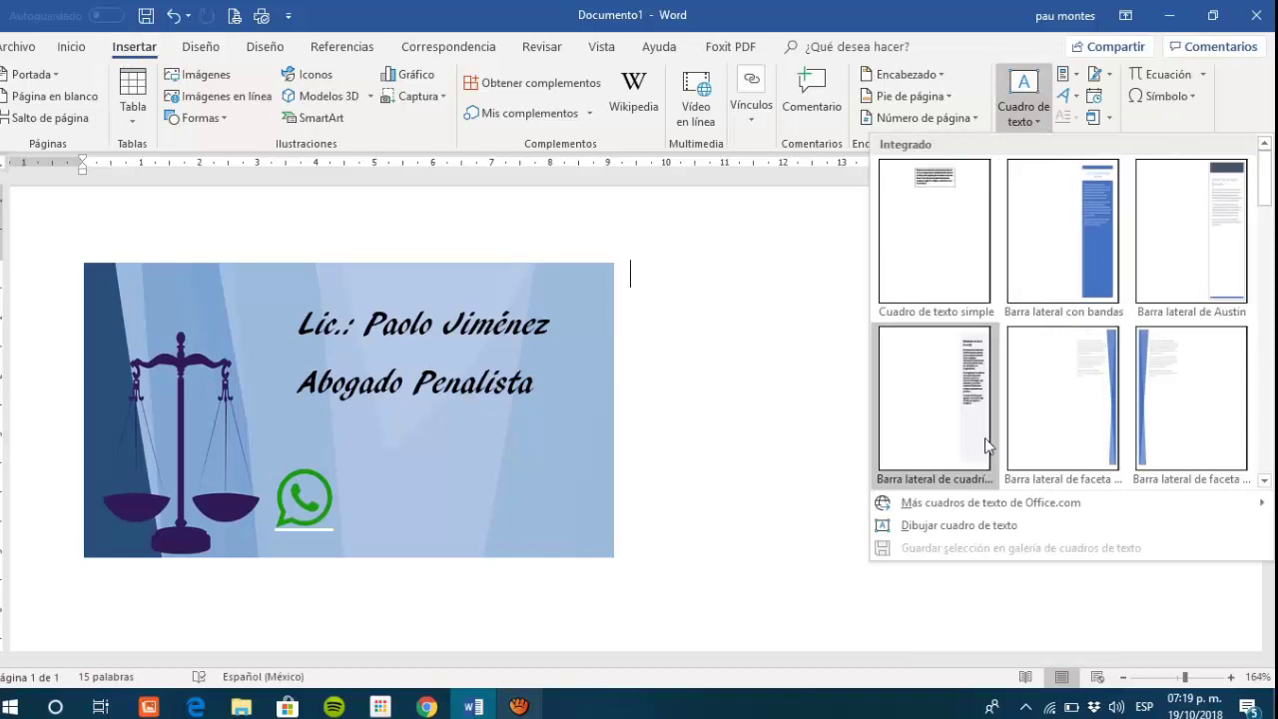
left_click(947, 529)
left_click_drag(337, 481, 578, 524)
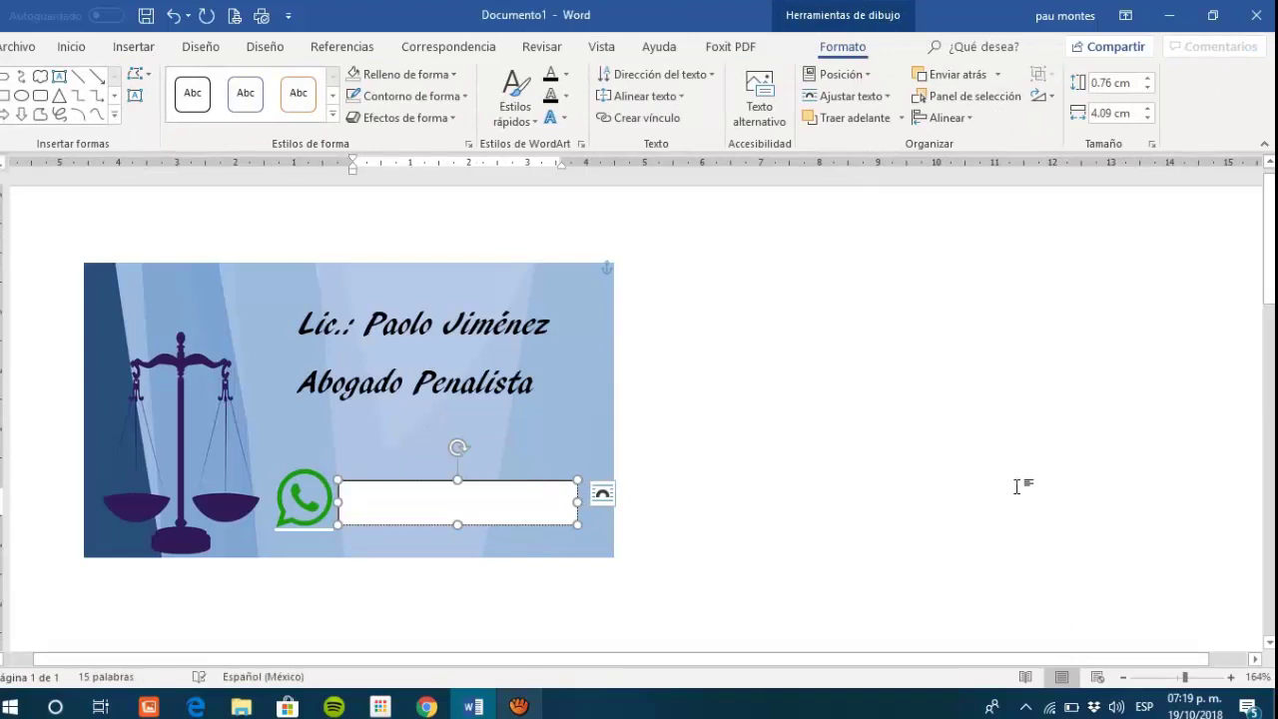
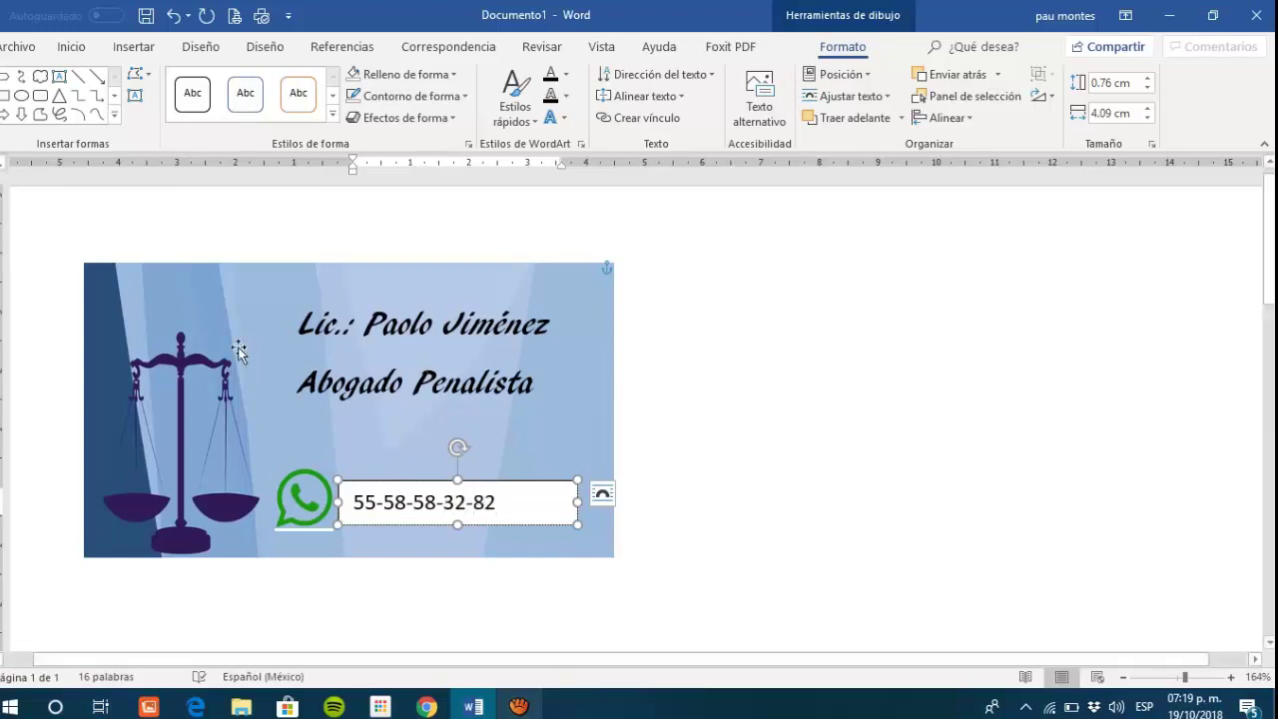
Step: Give the phone number box no fill and no outline
left_click(419, 80)
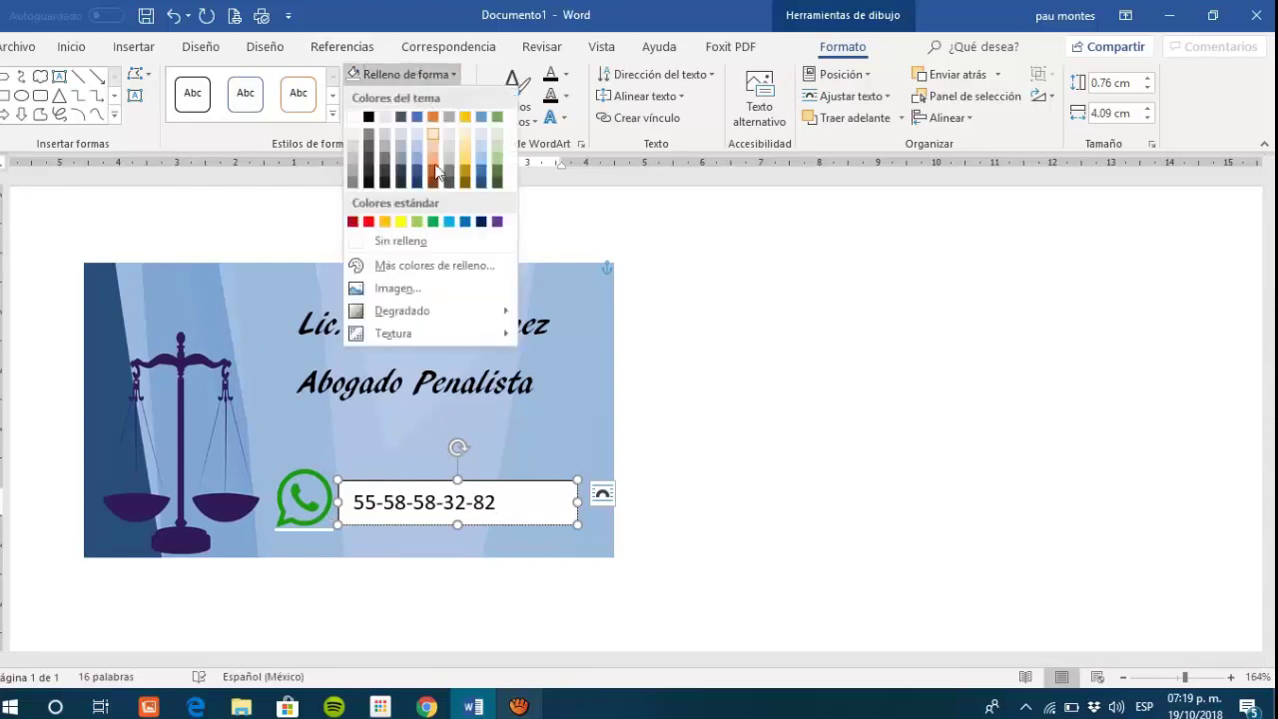
left_click(401, 247)
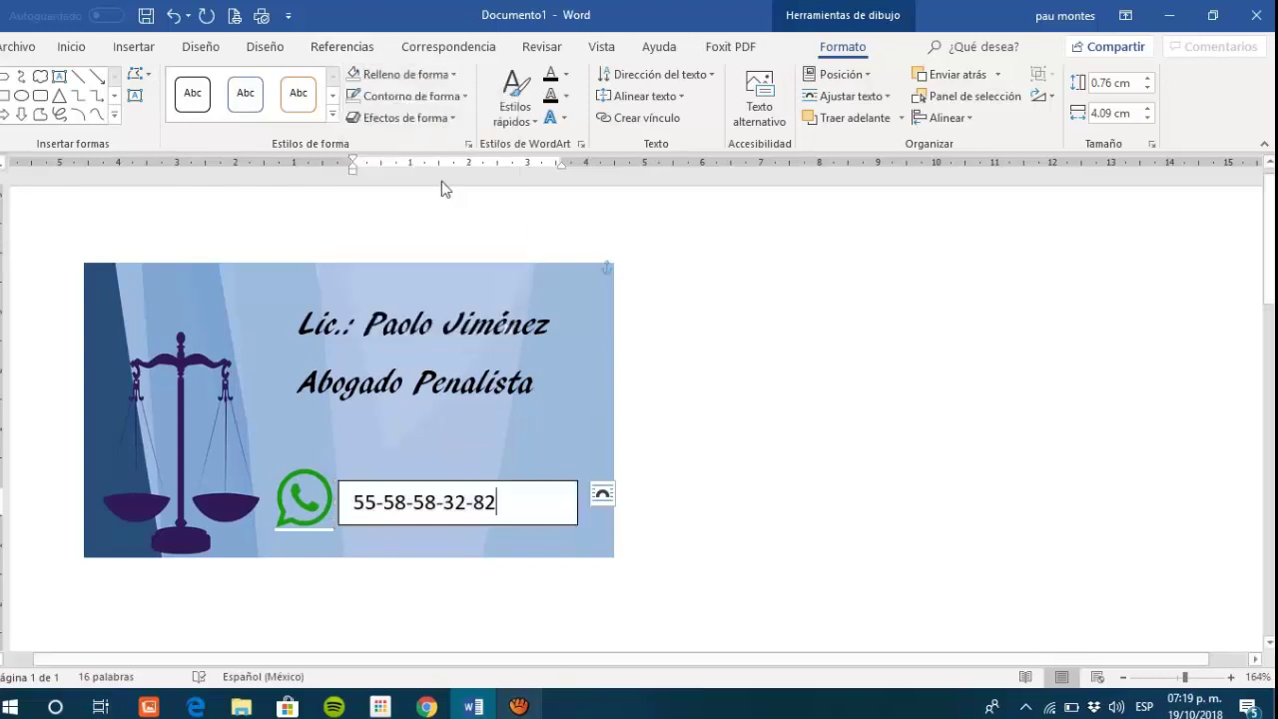
left_click(440, 97)
left_click(399, 264)
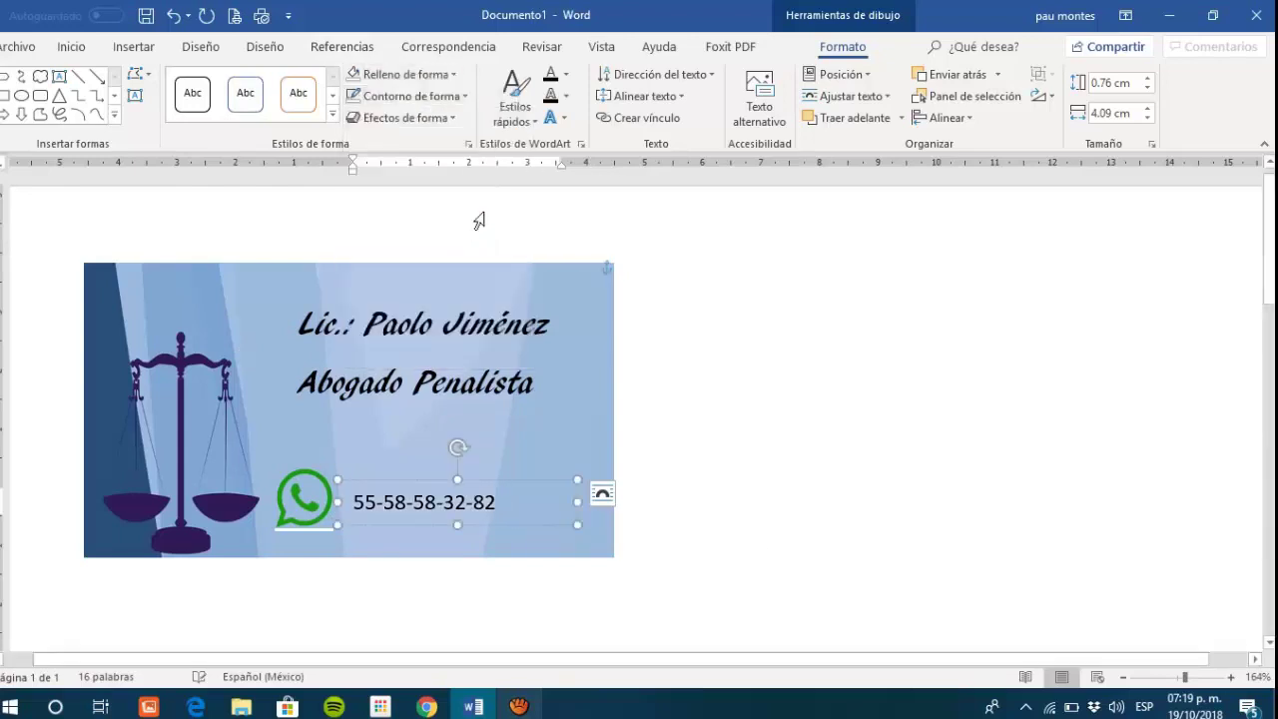
left_click(770, 568)
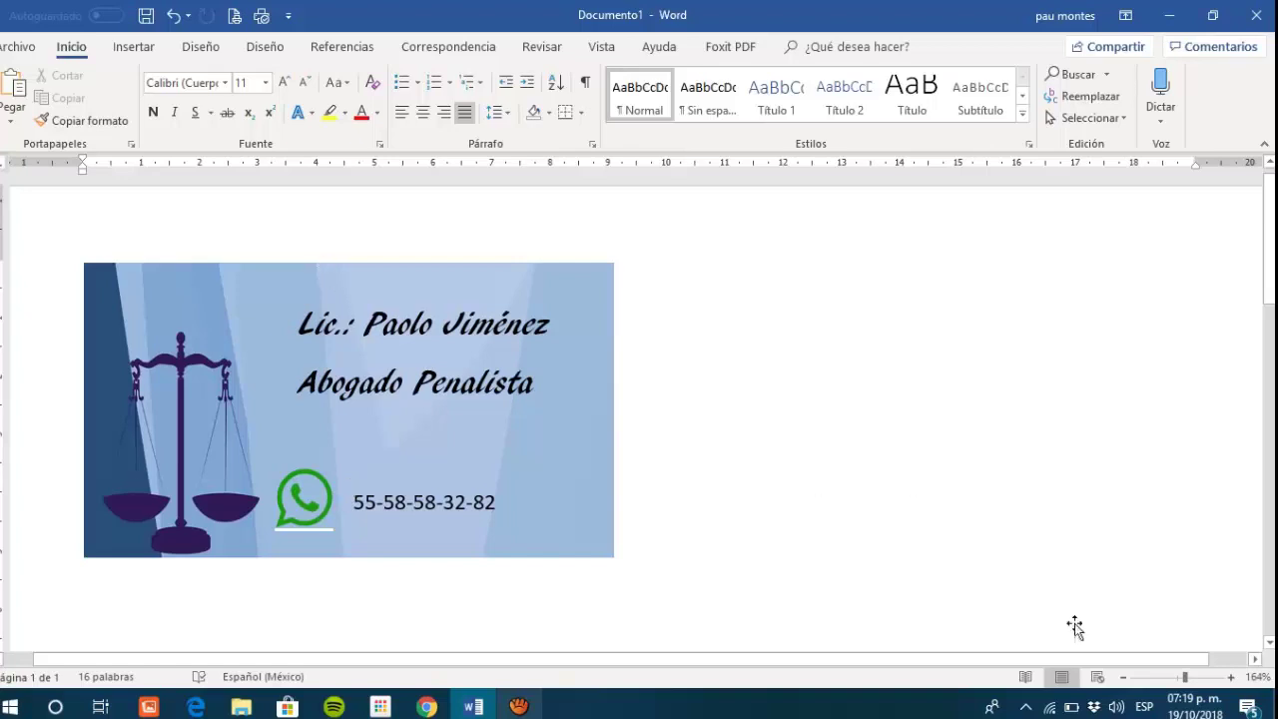
Step: Zoom out and move the left and right ruler margin markers outward
left_click_drag(1185, 678, 1174, 679)
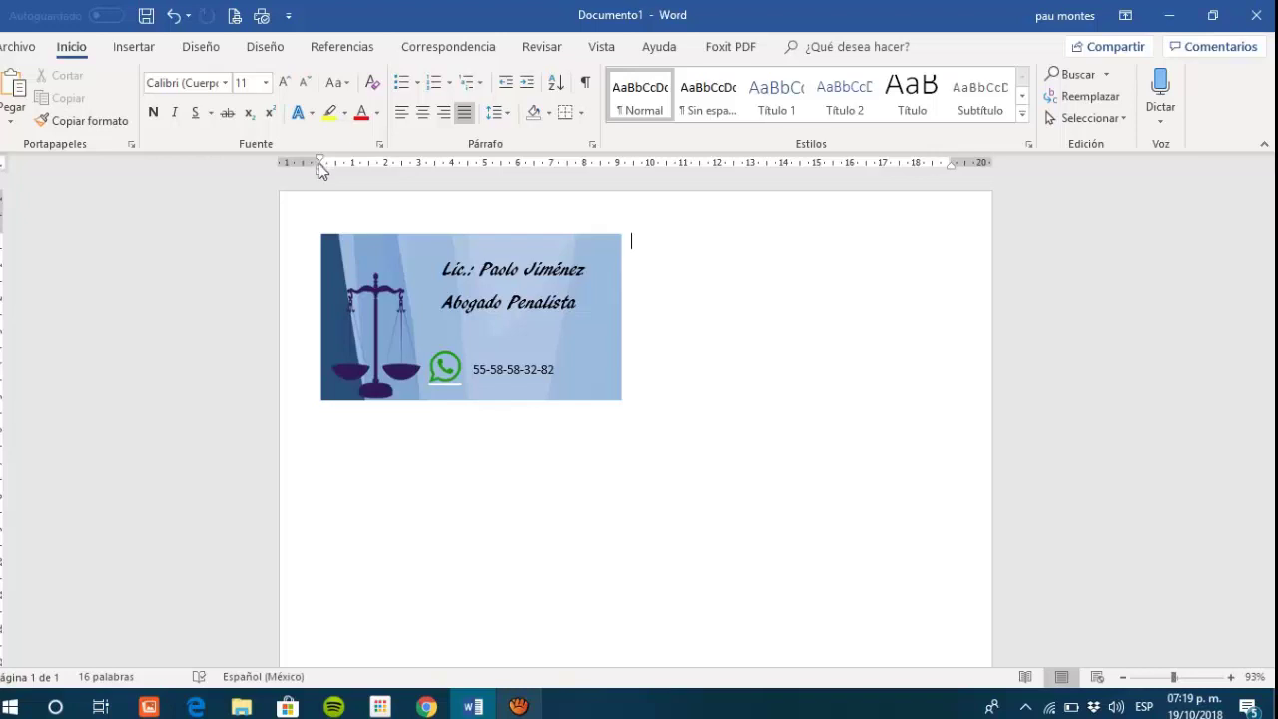
left_click_drag(320, 160, 295, 160)
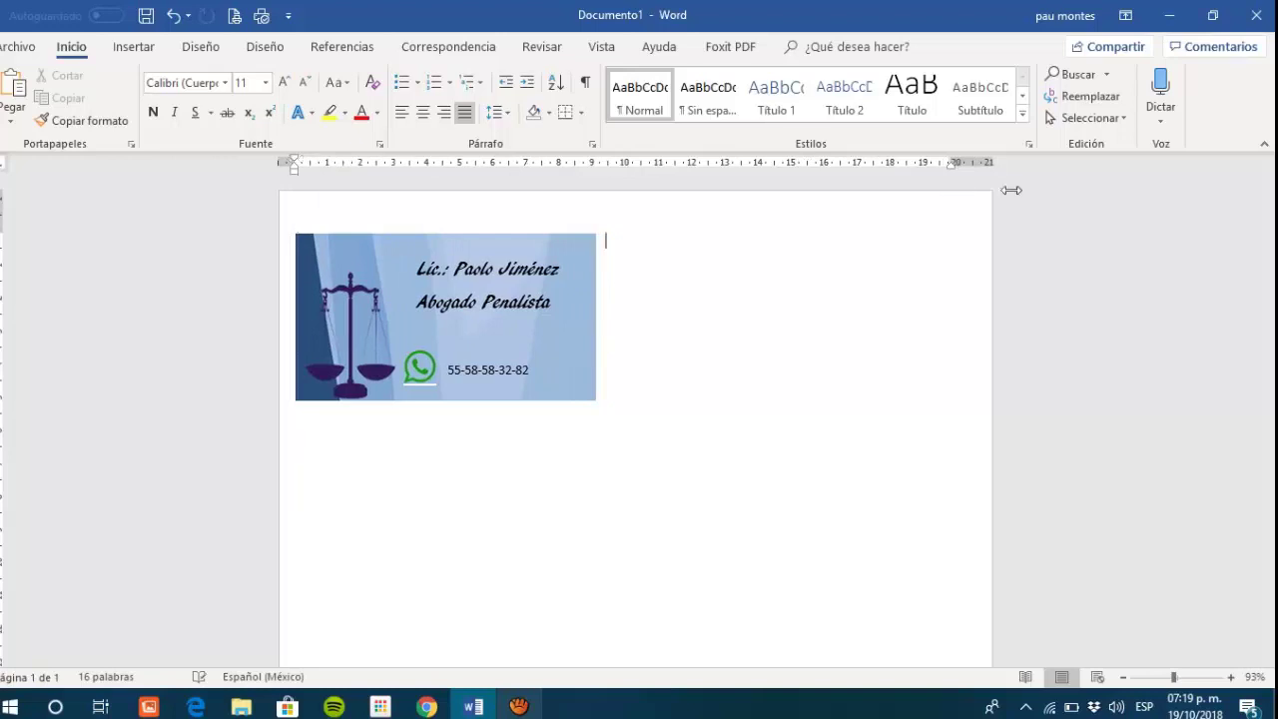
left_click_drag(951, 162, 967, 162)
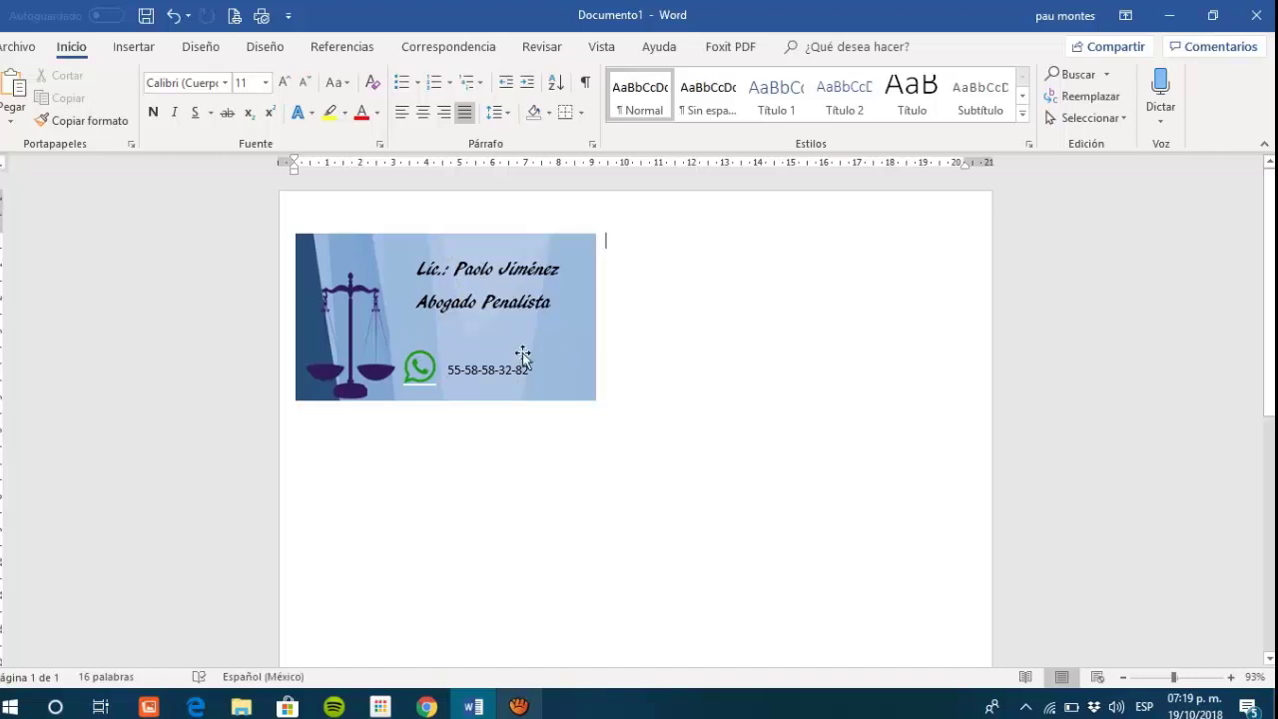
Step: Select the card's background image, name and title text box, and WhatsApp icon
left_click(385, 253)
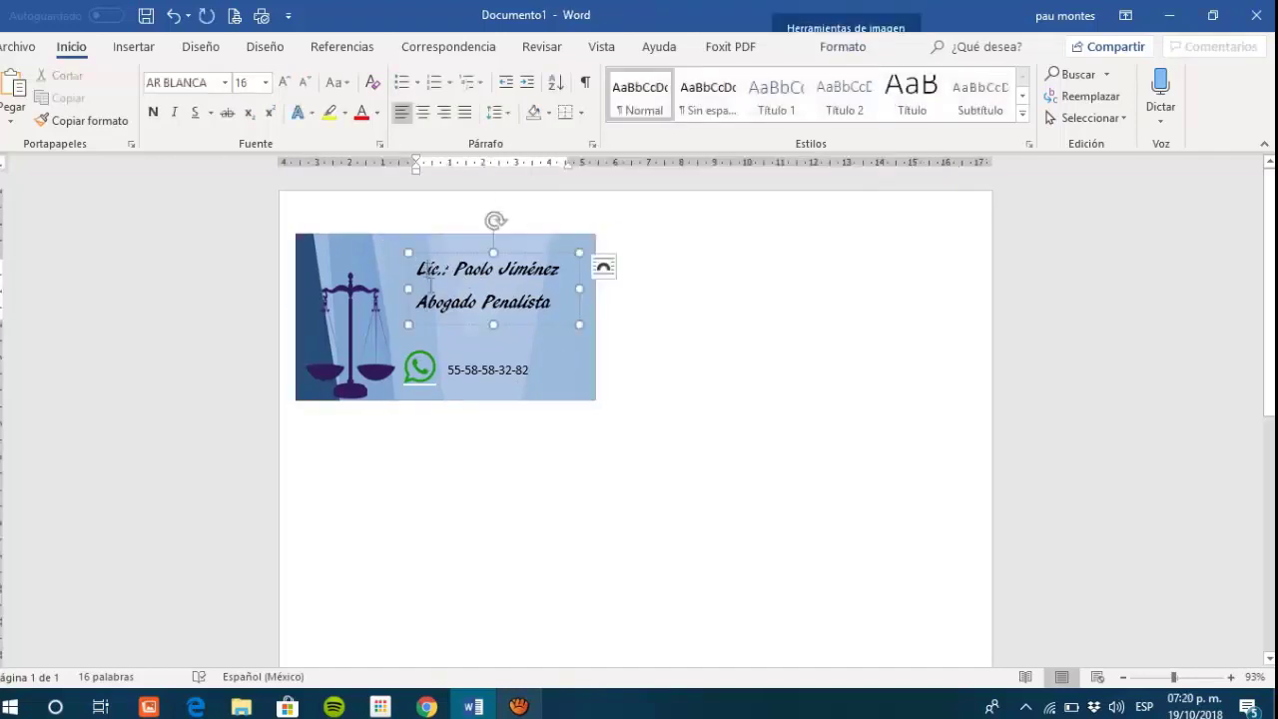
left_click(428, 268)
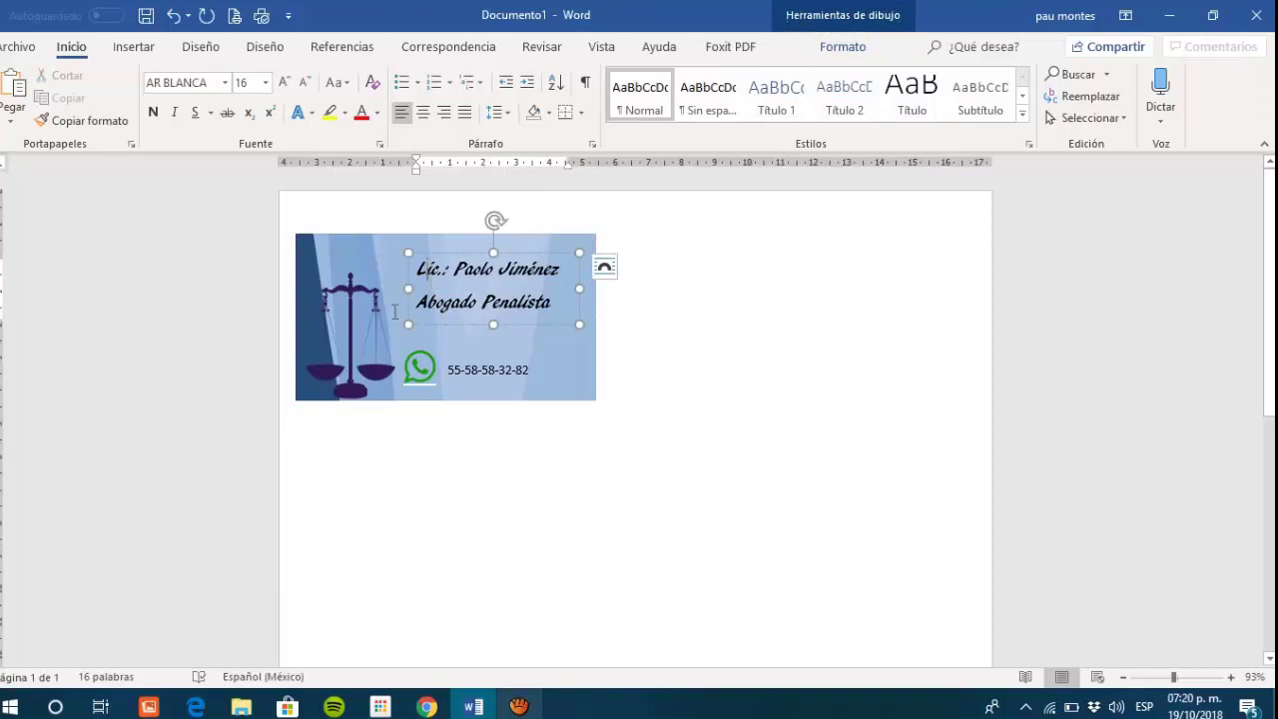
left_click(340, 249, "shift")
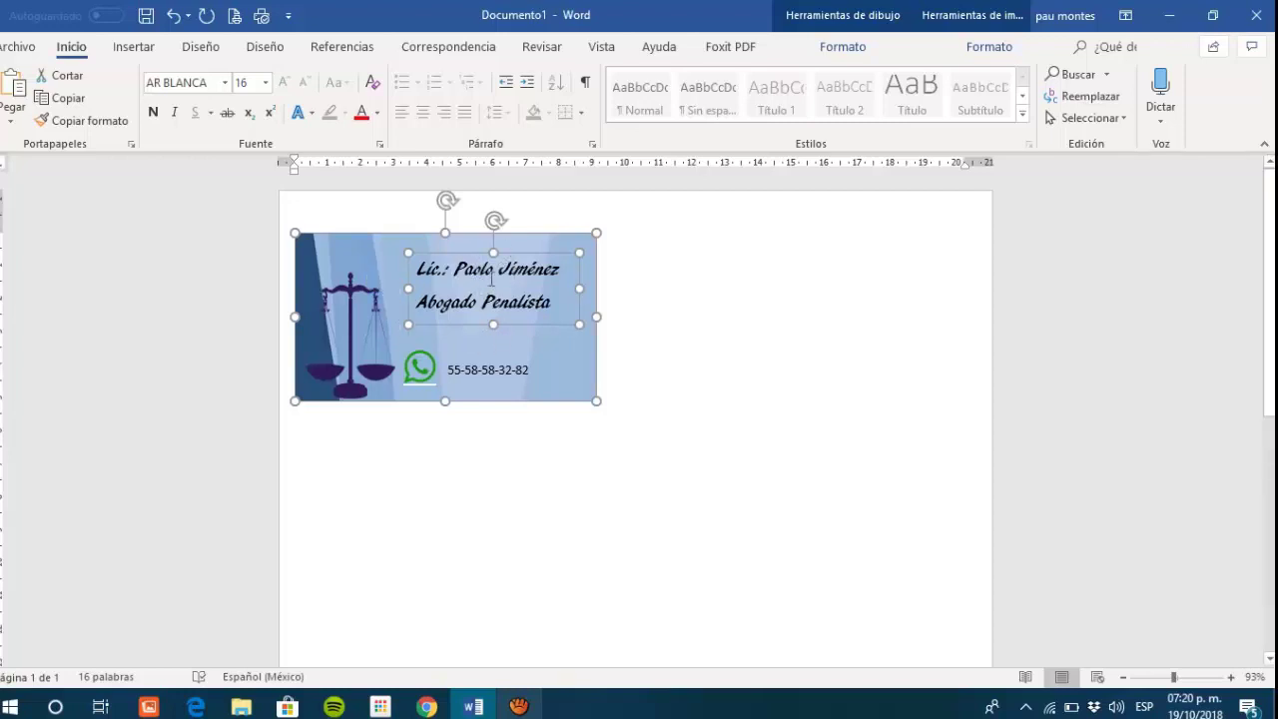
left_click(425, 361)
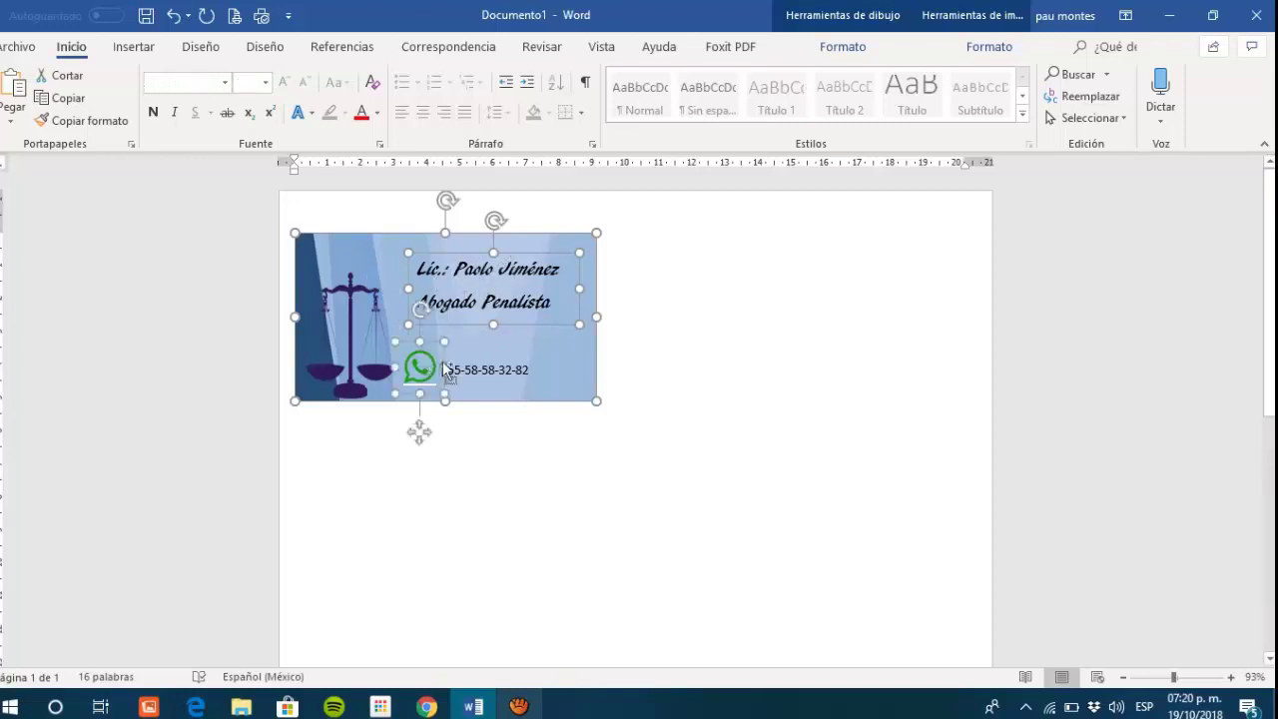
Step: Select the name/title box, WhatsApp icon, phone number box and background image together
left_click(479, 374)
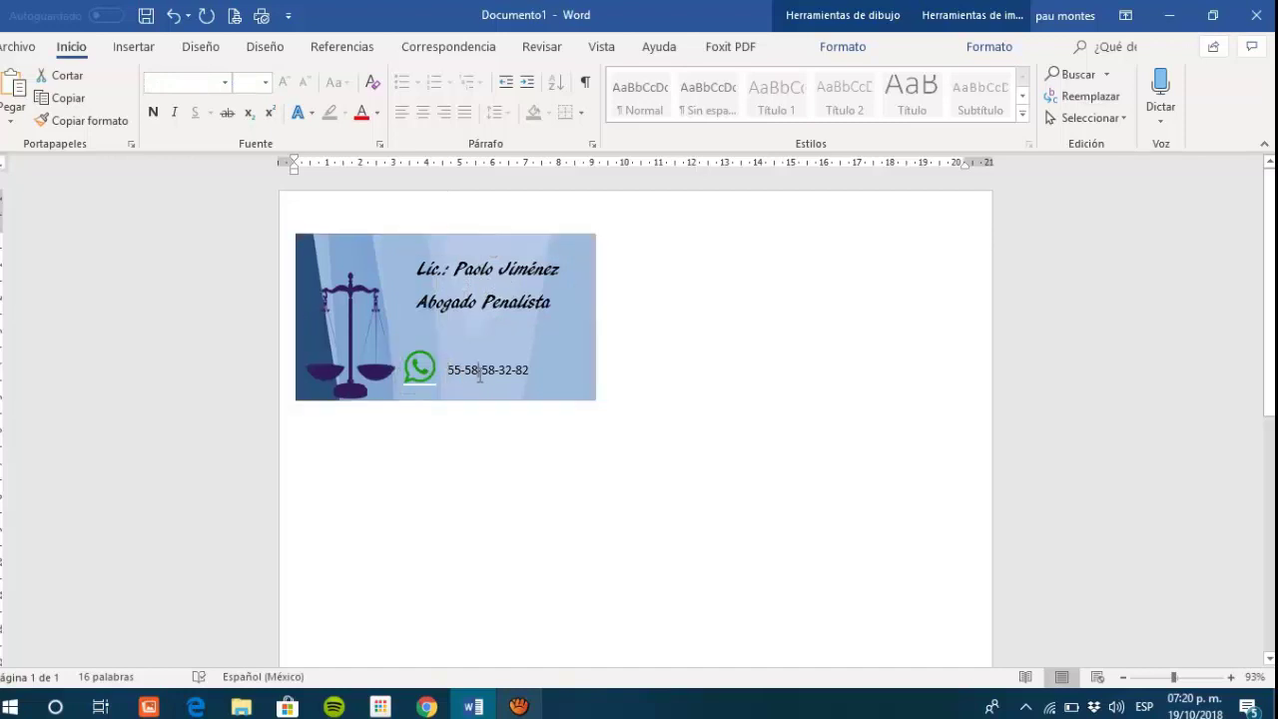
left_click(425, 365, "shift")
left_click(451, 310)
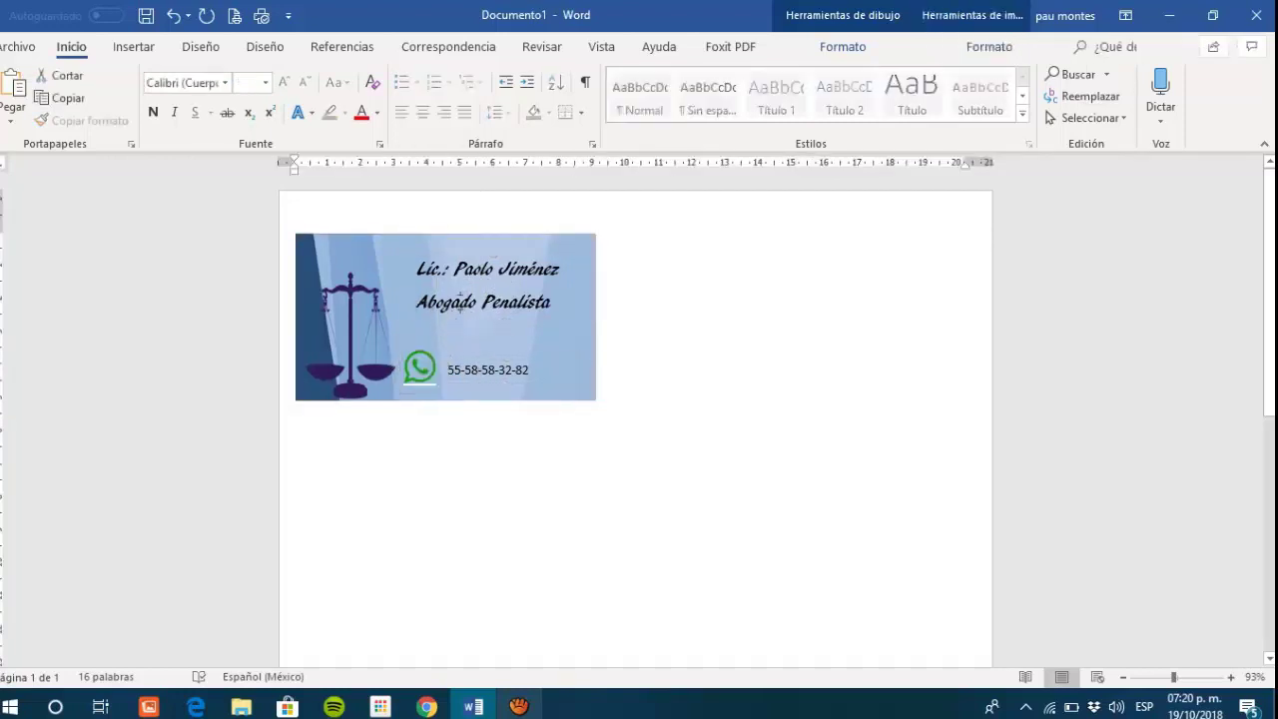
left_click(424, 364, "shift")
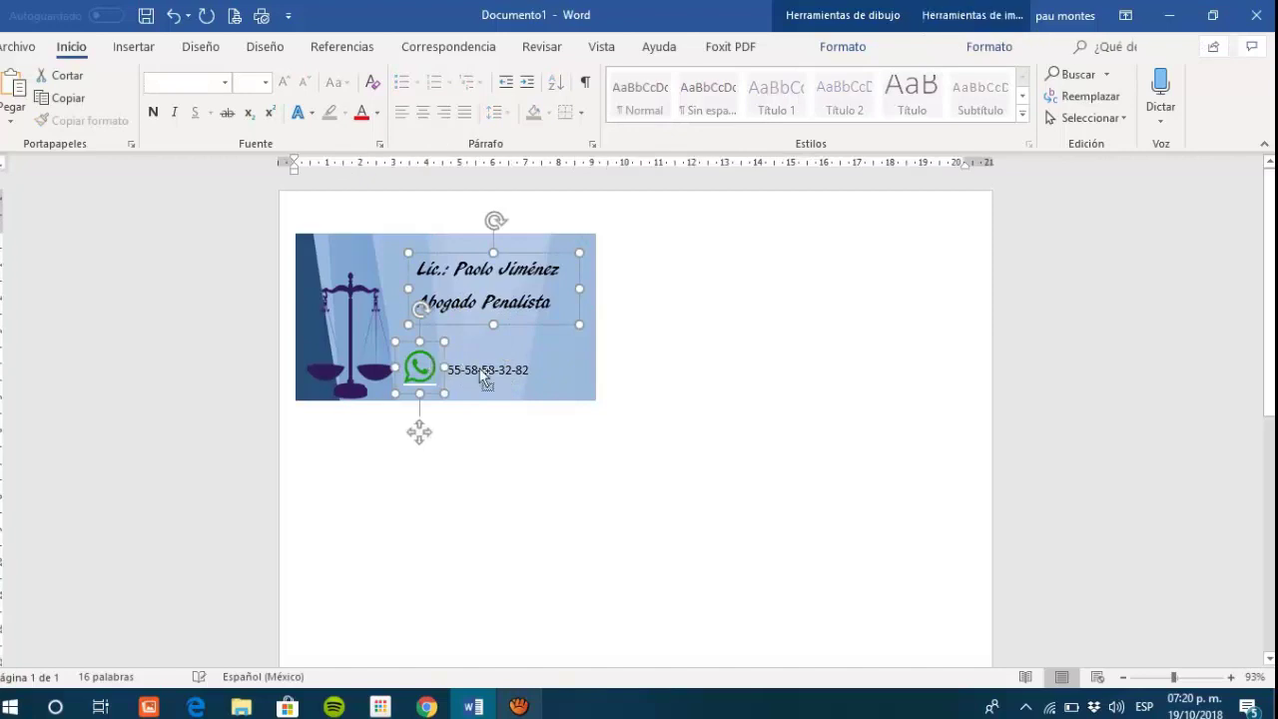
left_click(533, 369, "shift")
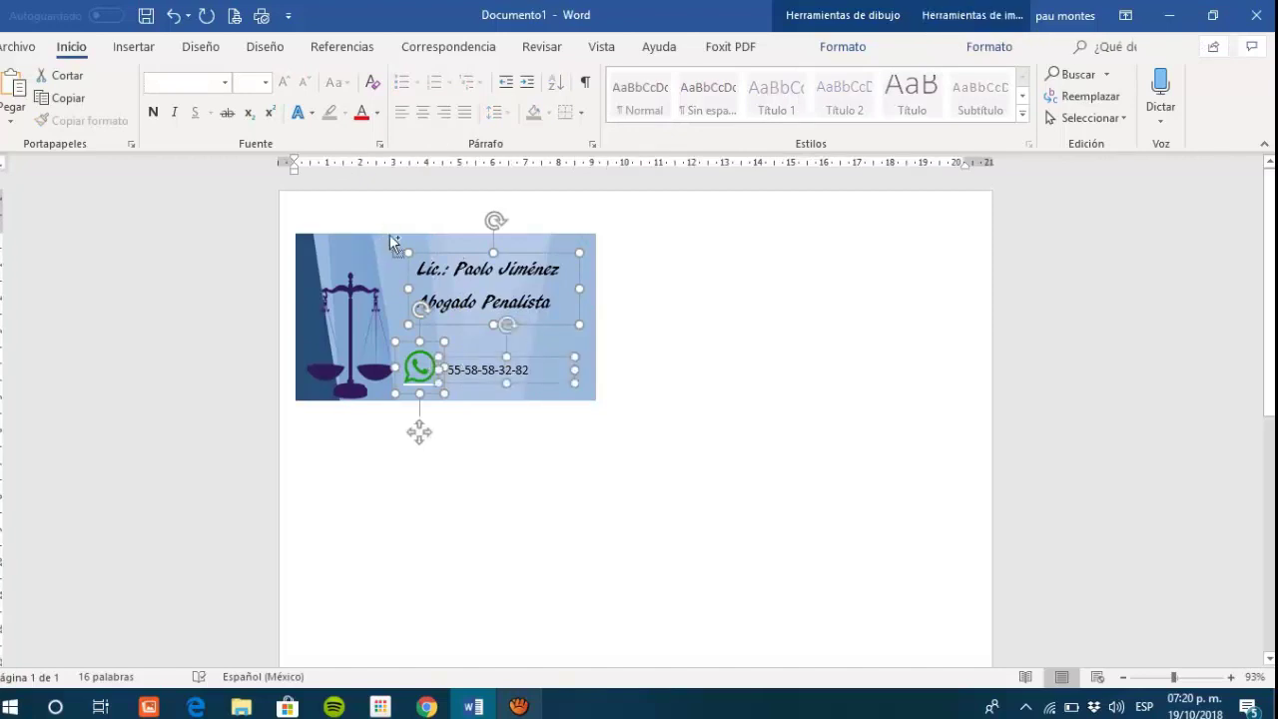
left_click(391, 242, "shift")
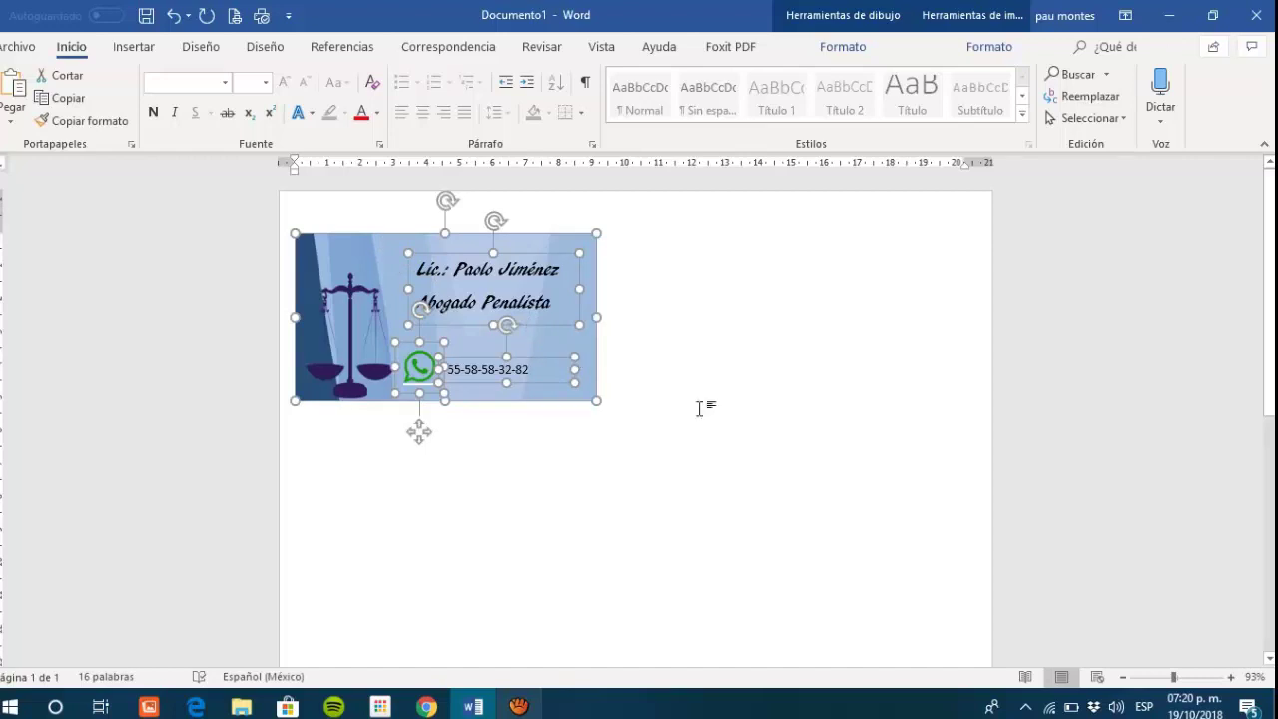
Step: Group the selected card pieces with Agrupar and drag the group lower and right
key("shift+F10")
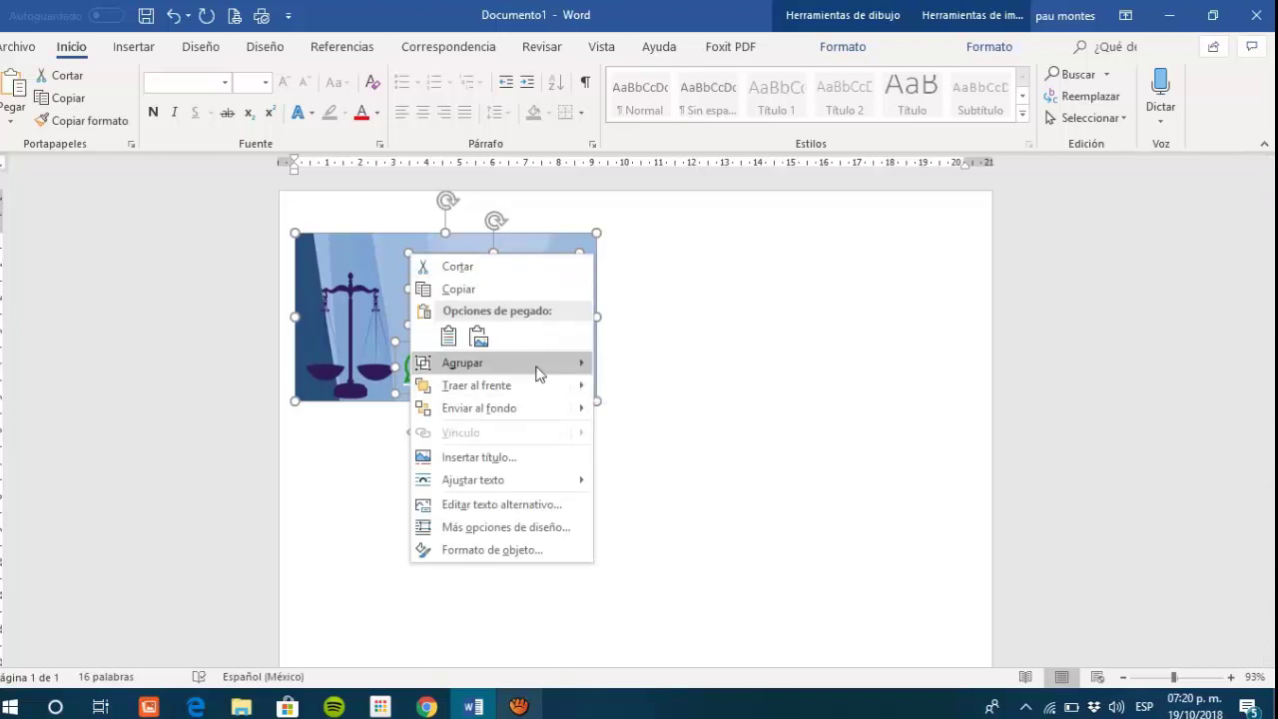
mouse_move(462, 363)
left_click(690, 368)
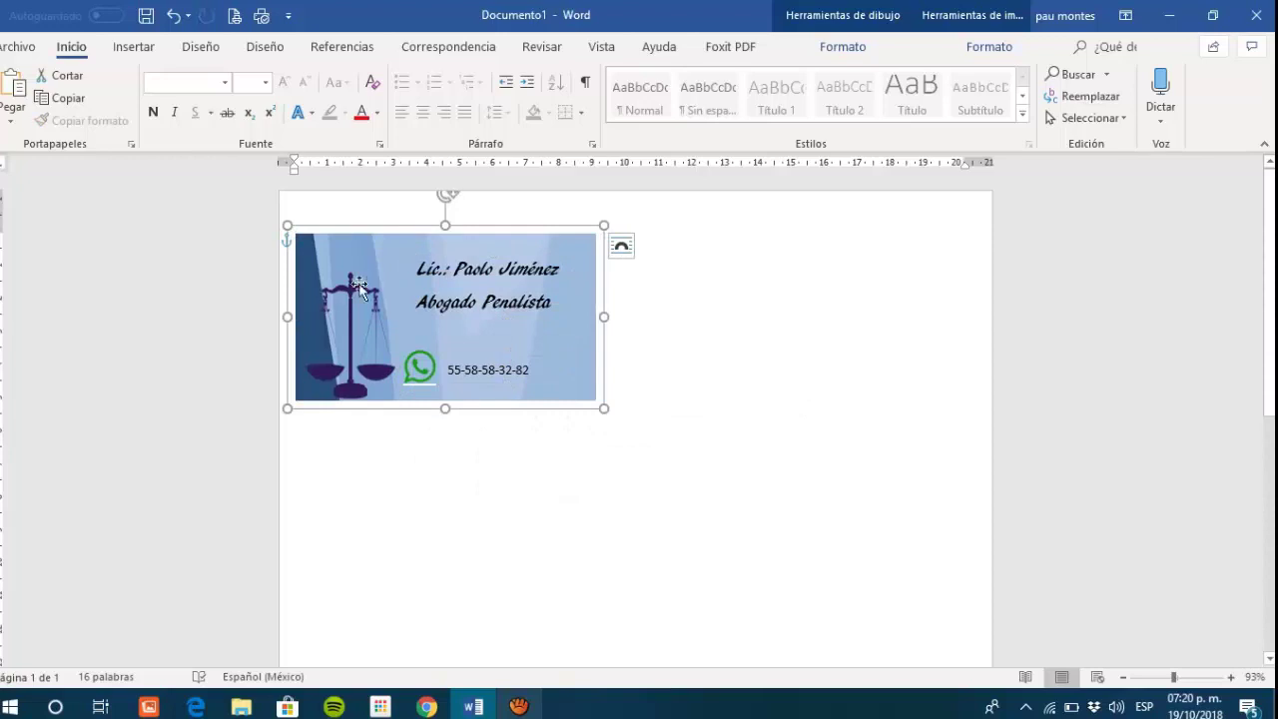
mouse_move(360, 287)
left_mouse_down()
mouse_move(335, 359)
mouse_move(507, 365)
left_mouse_up()
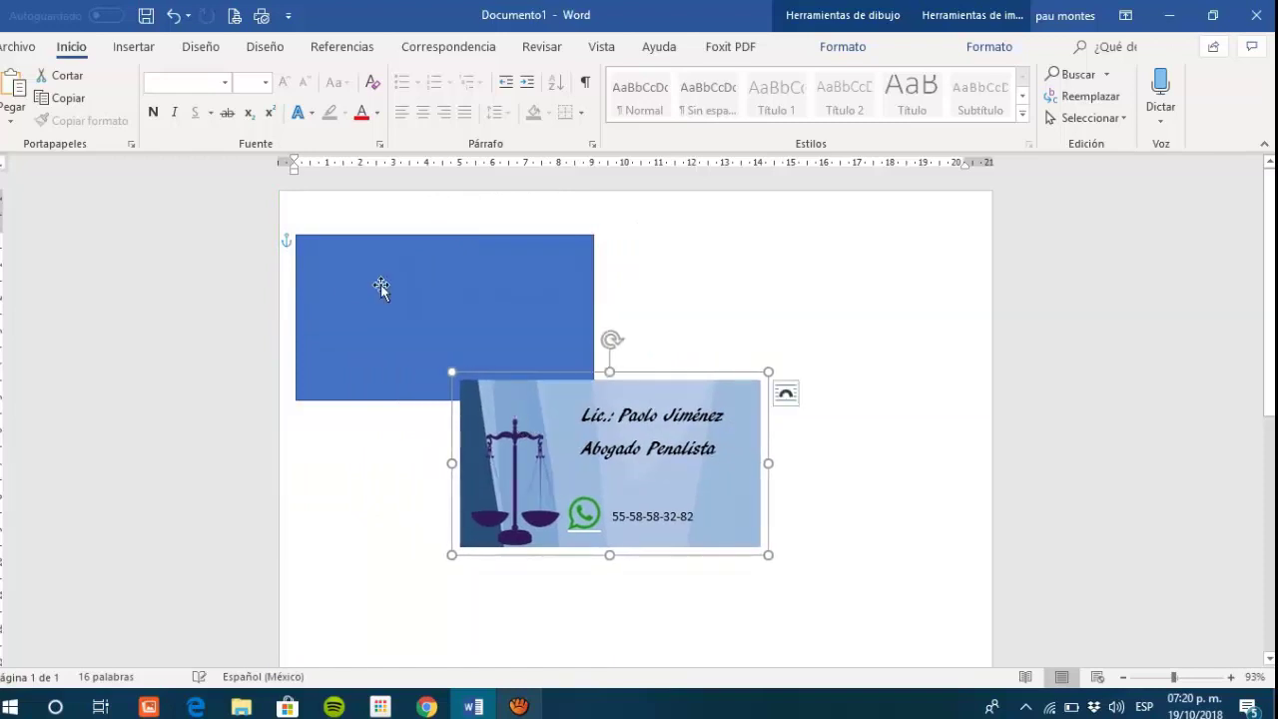
Step: Delete the leftover blue rectangle and move the card to the page's top-left
left_click(381, 285)
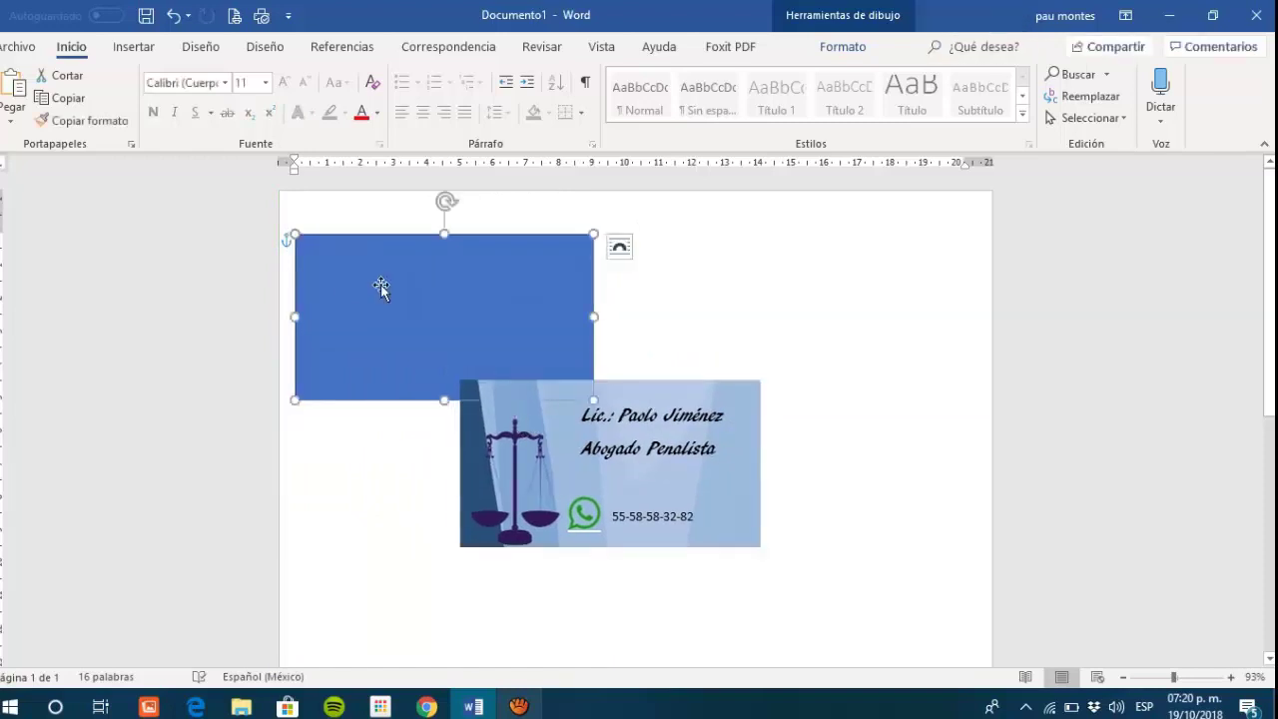
key("Delete")
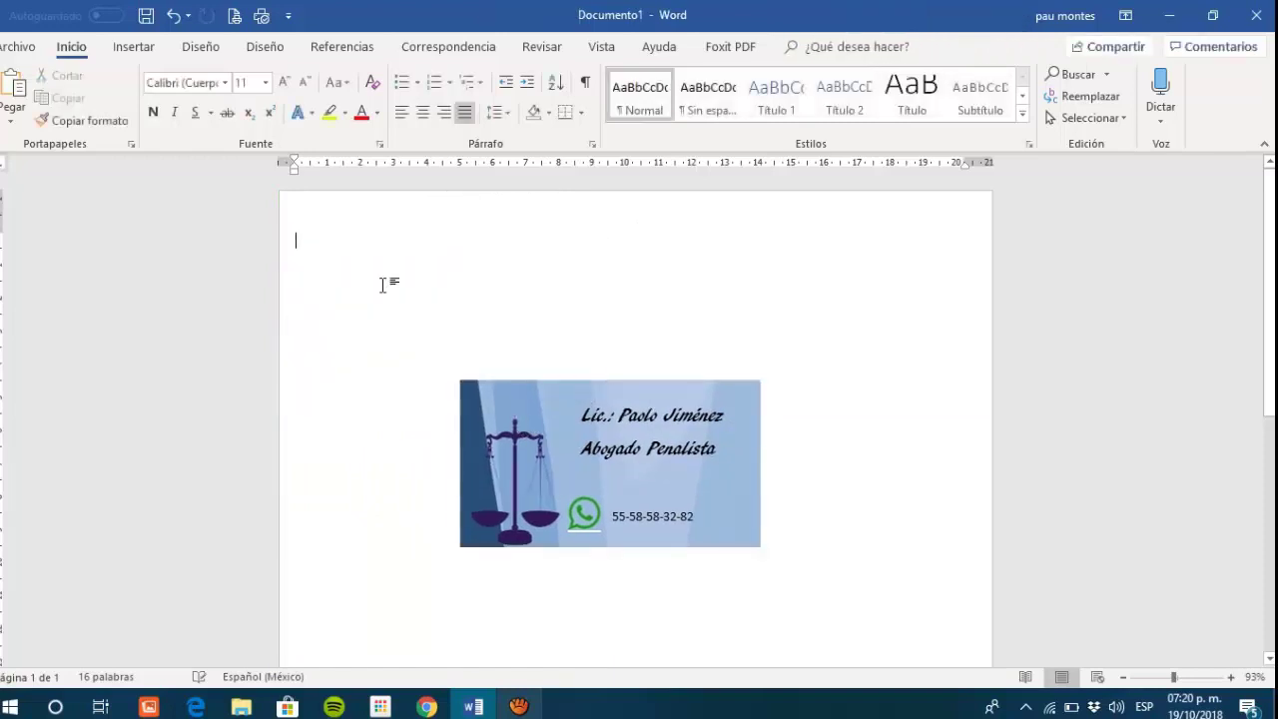
left_click_drag(539, 459, 401, 319)
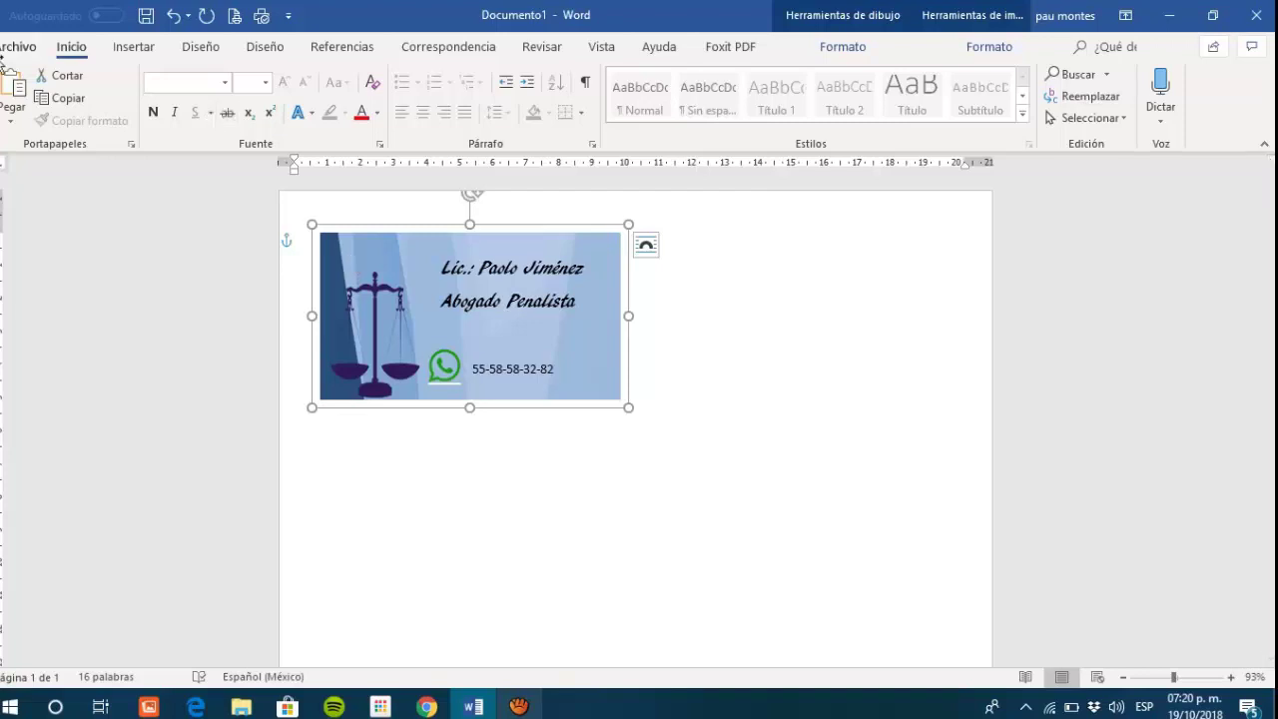
Step: Copy the grouped card, paste two copies, and move one copy to the upper right
left_click(60, 98)
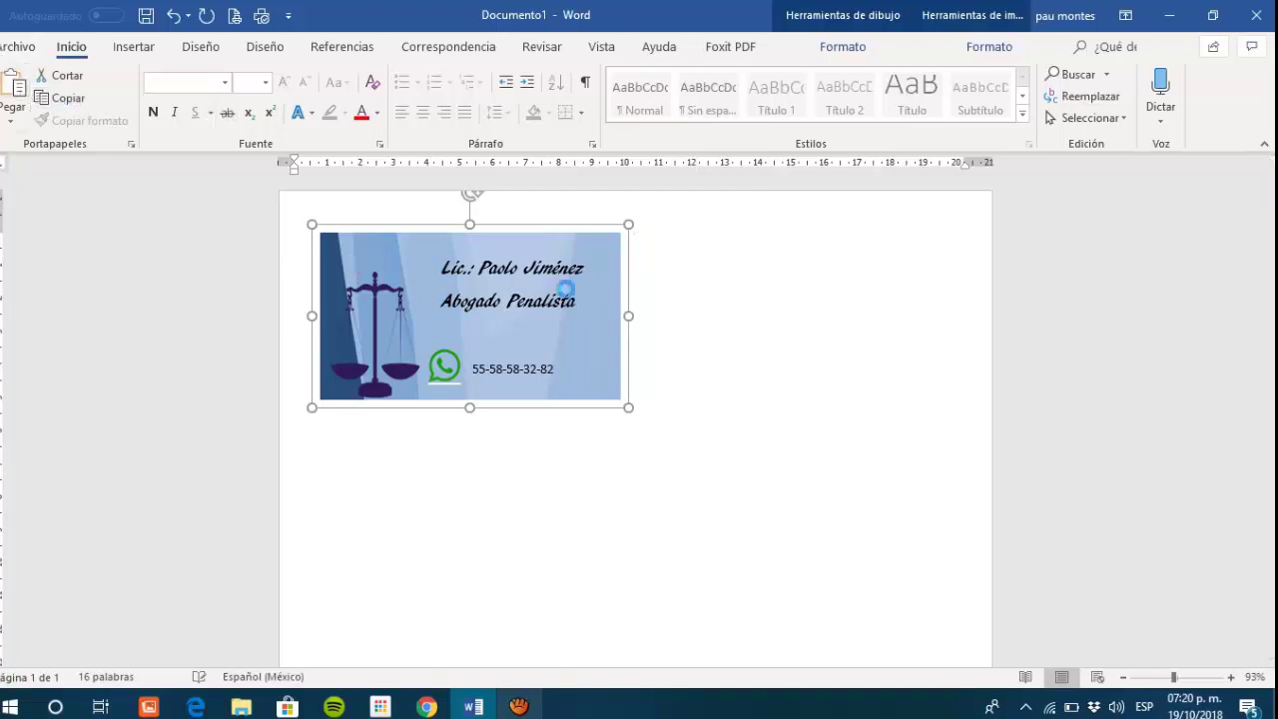
key("ctrl+v")
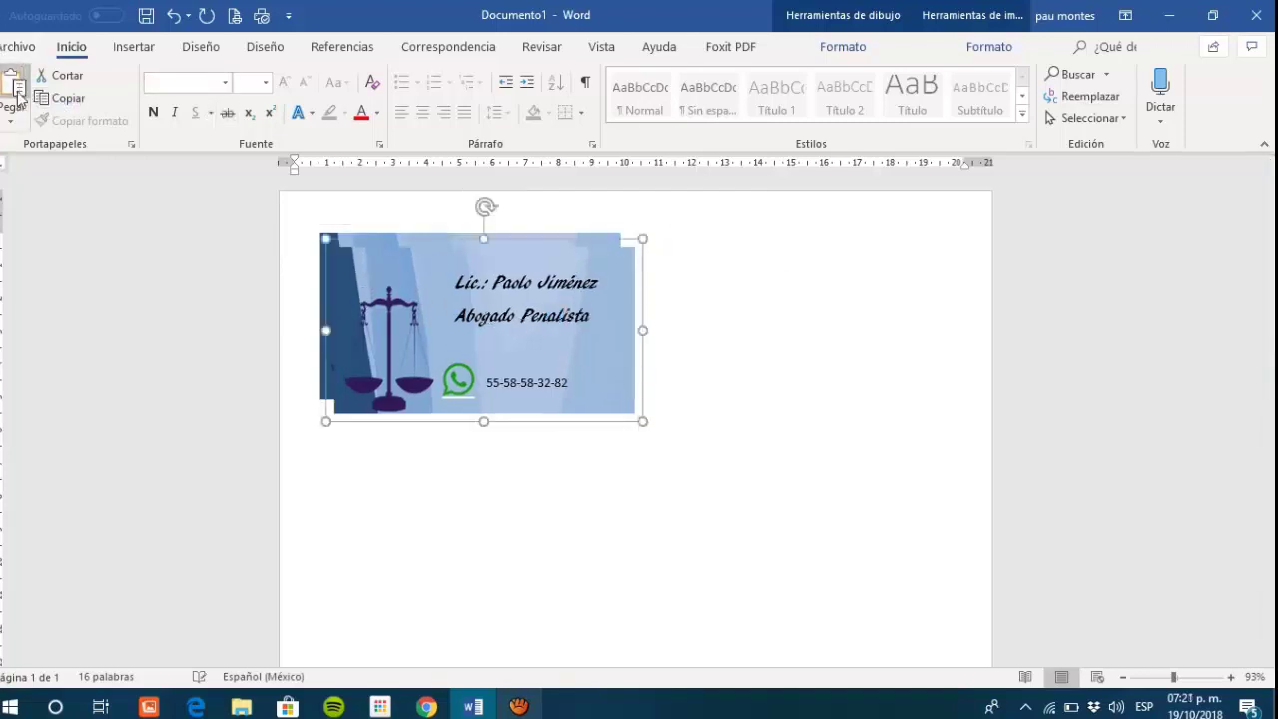
left_click(17, 97)
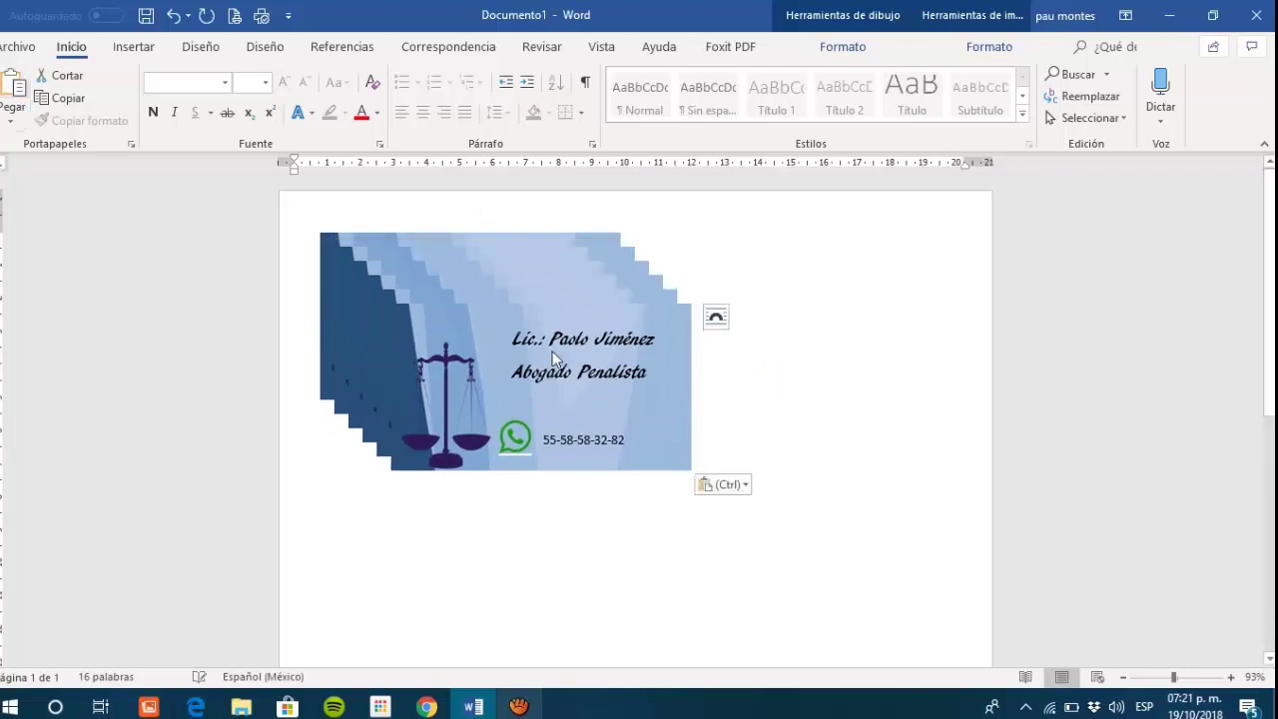
key("ctrl+v")
key("ctrl+v")
key("ctrl+v")
left_click_drag(549, 309, 787, 237)
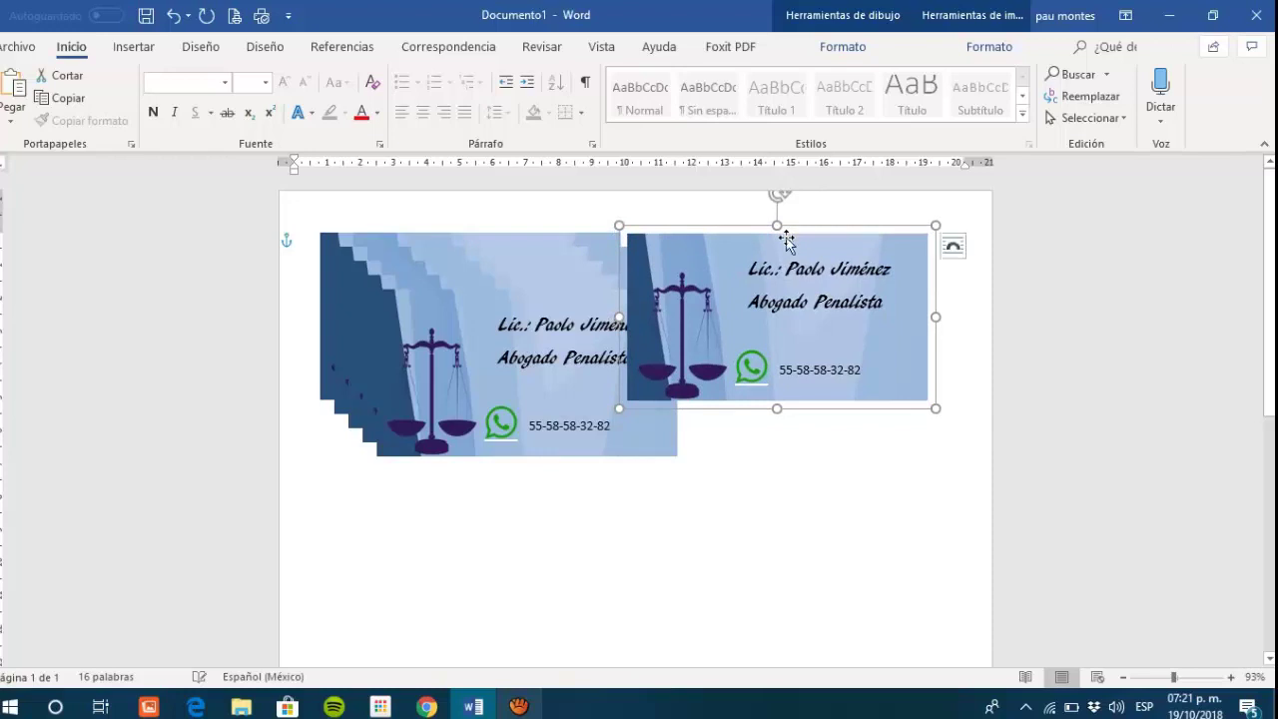
Step: Pull the front card out of the left stack and realign its background image and name/title box
left_click(526, 330)
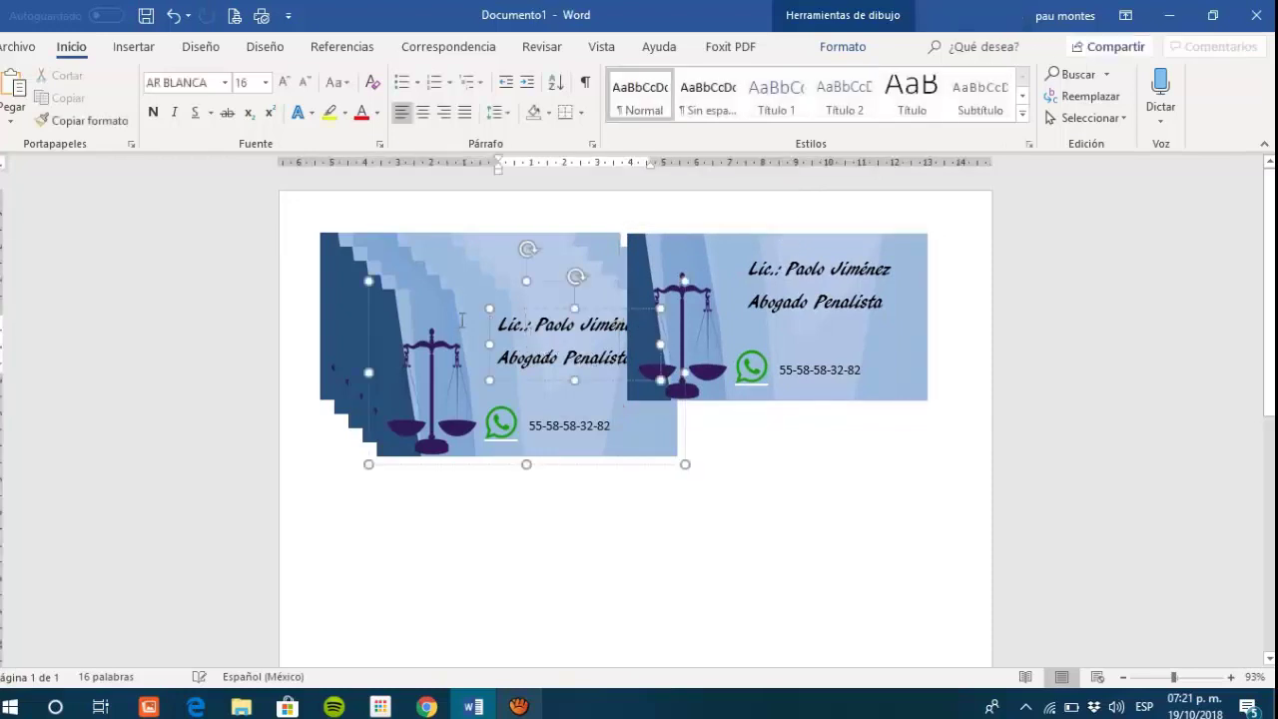
mouse_move(458, 321)
left_mouse_down()
mouse_move(481, 336)
mouse_move(480, 316)
left_mouse_up()
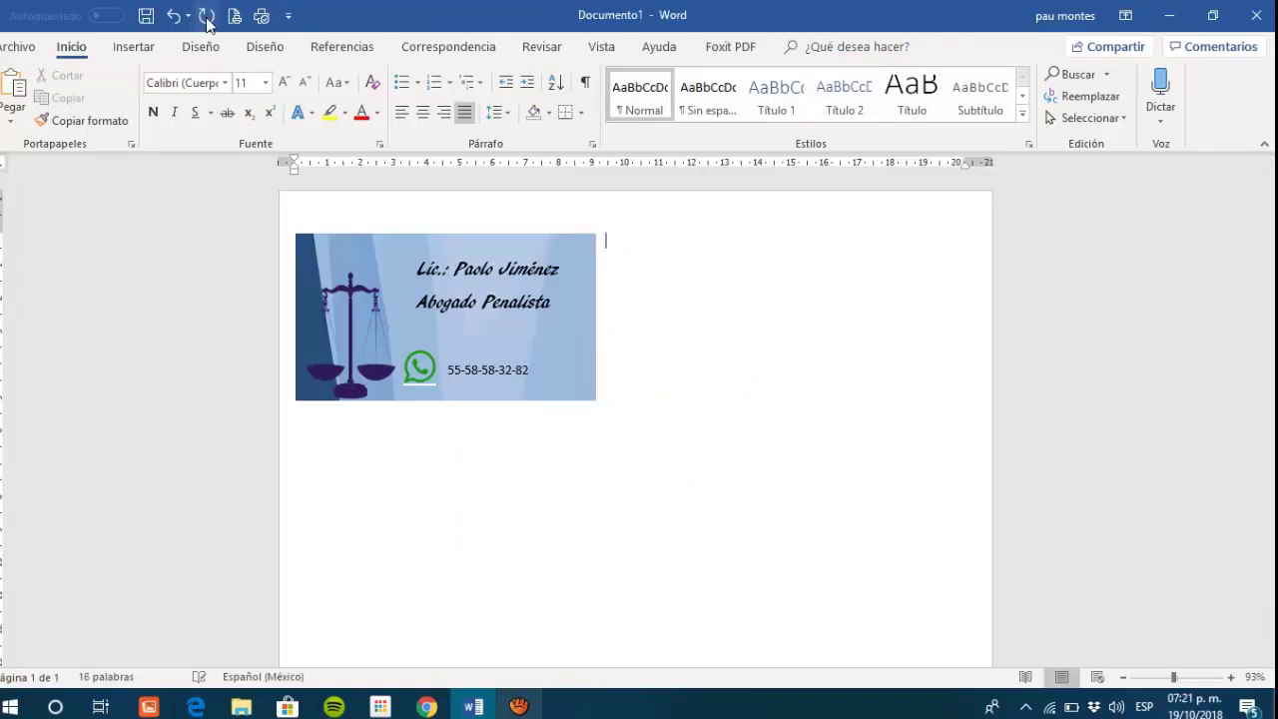
mouse_move(480, 333)
left_mouse_down()
mouse_move(704, 360)
mouse_move(485, 321)
left_mouse_up()
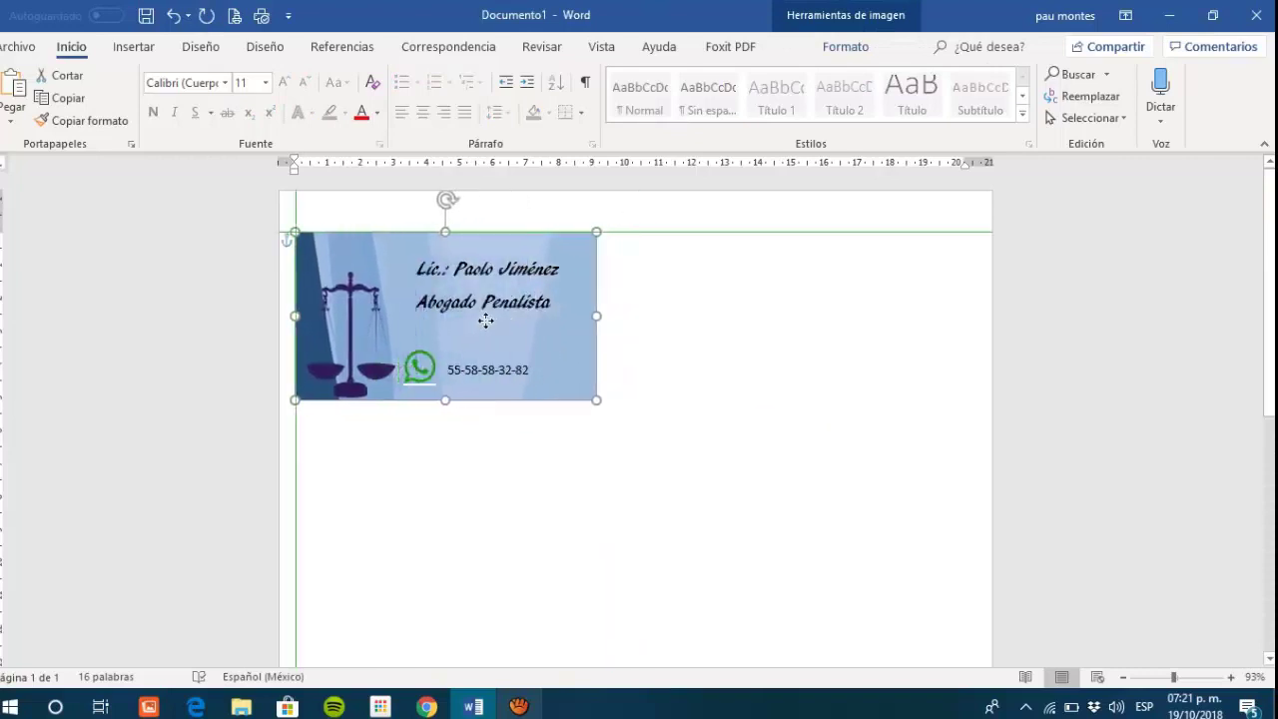
left_click_drag(488, 315, 487, 316)
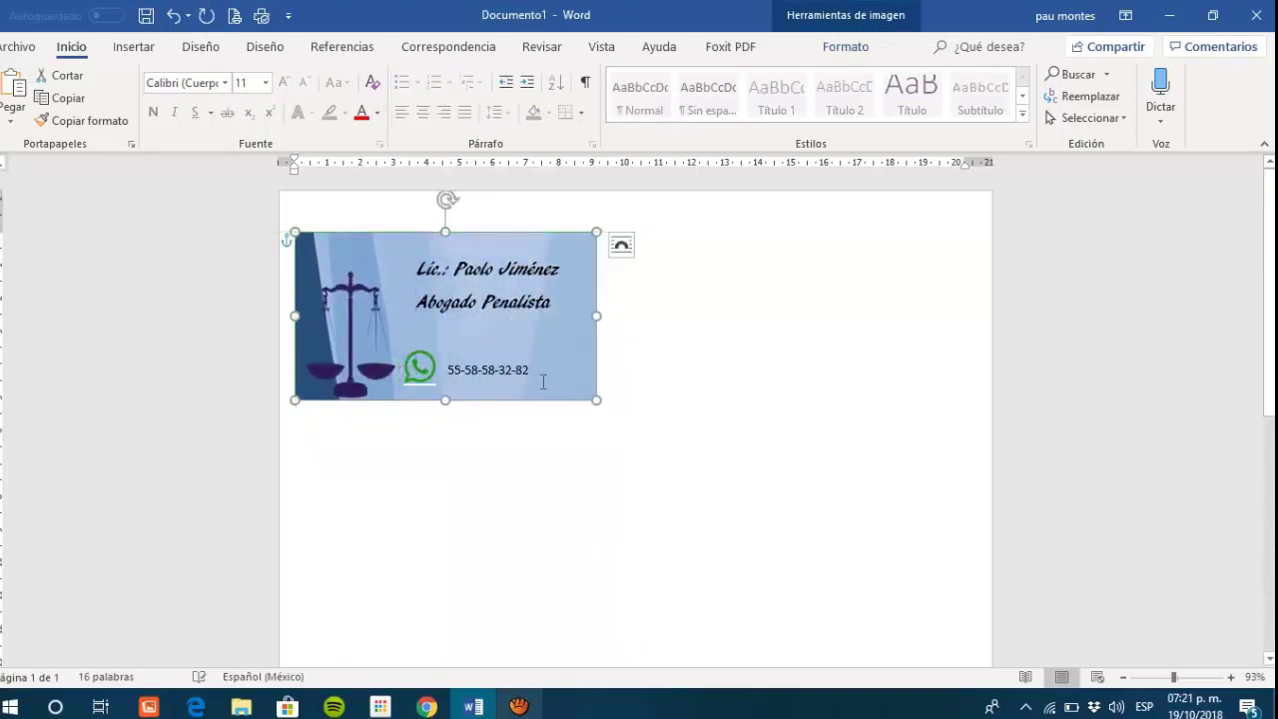
left_click(204, 17)
left_click(493, 299)
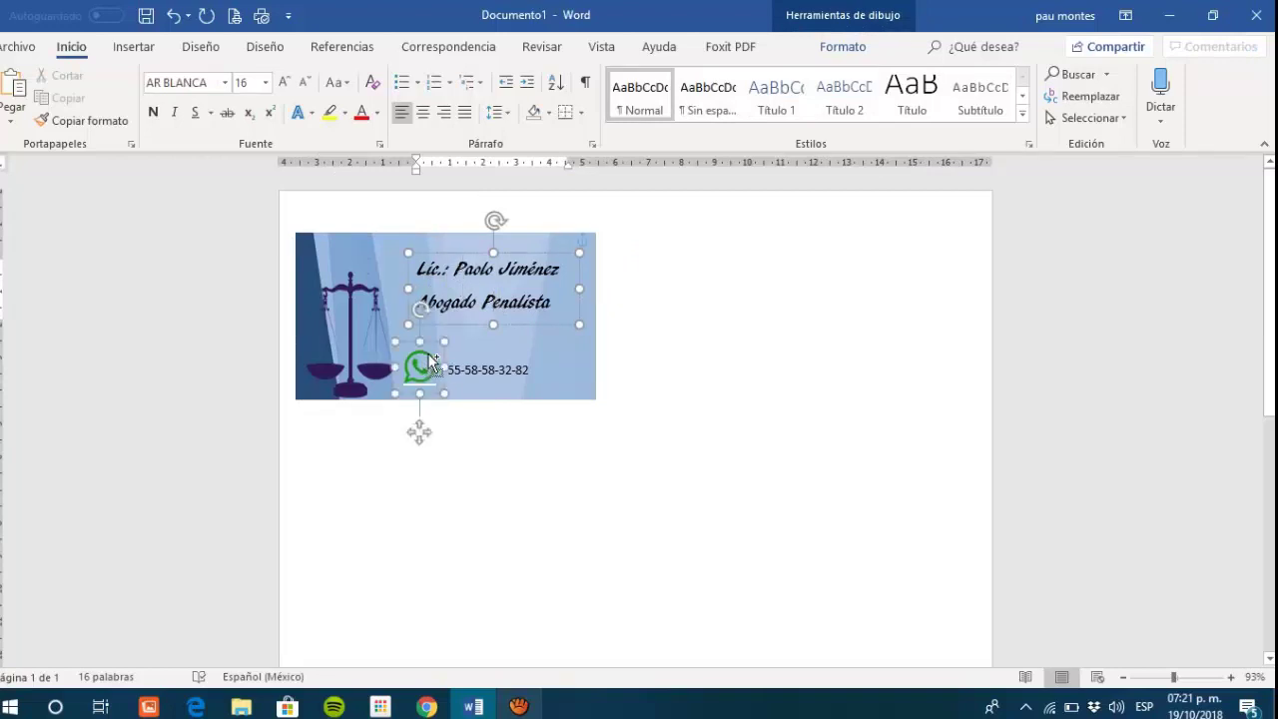
Step: Add the WhatsApp icon, phone text and background image to the selection and Agrupar them
left_click(424, 364)
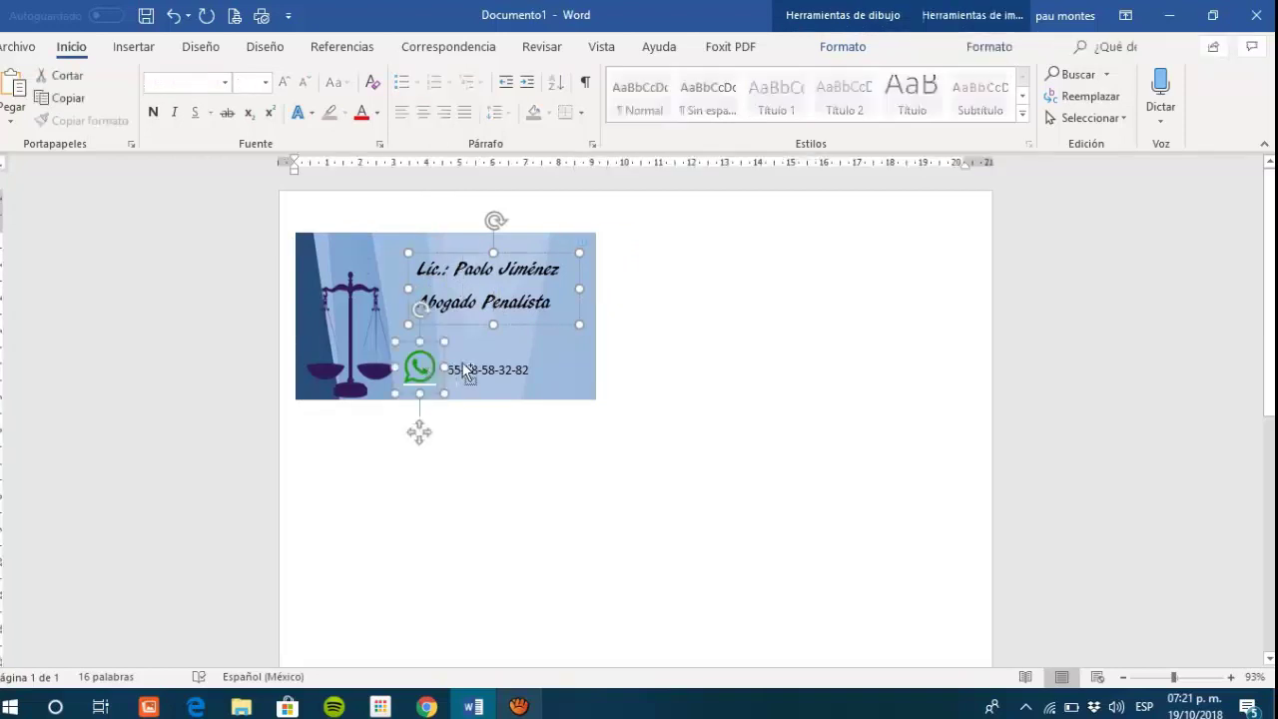
left_click(522, 367, "ctrl")
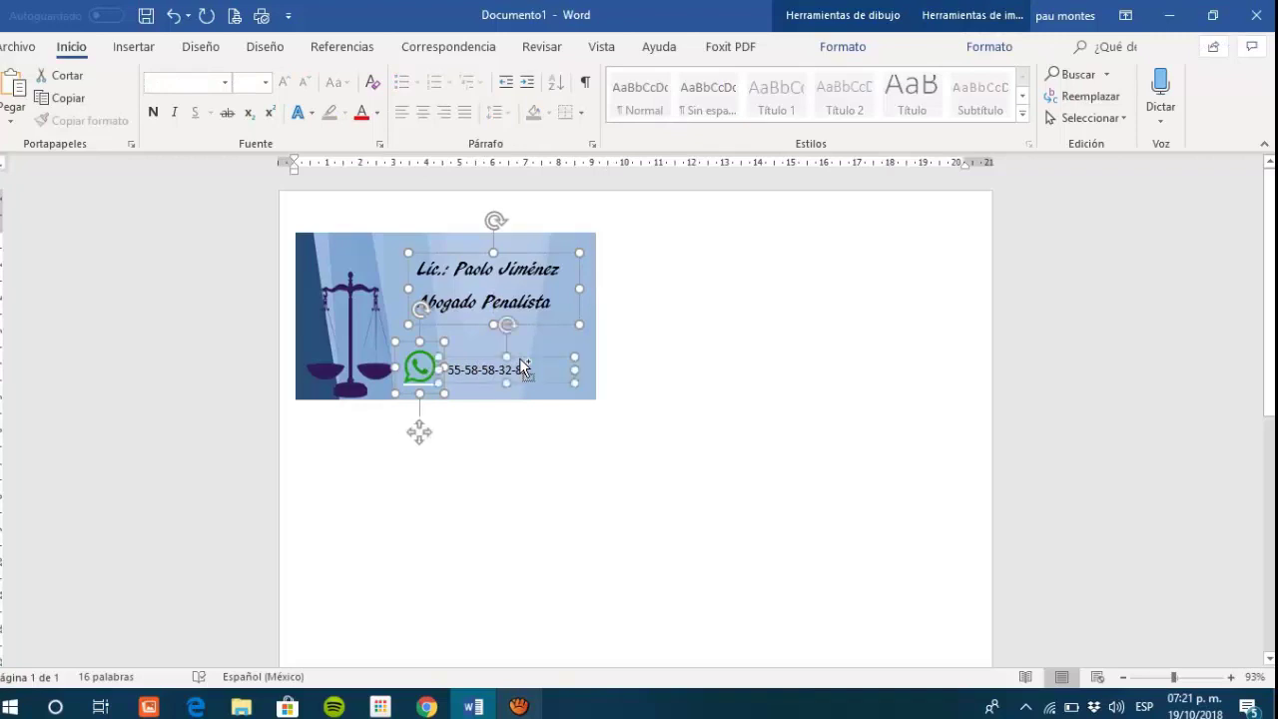
left_click(389, 244, "ctrl")
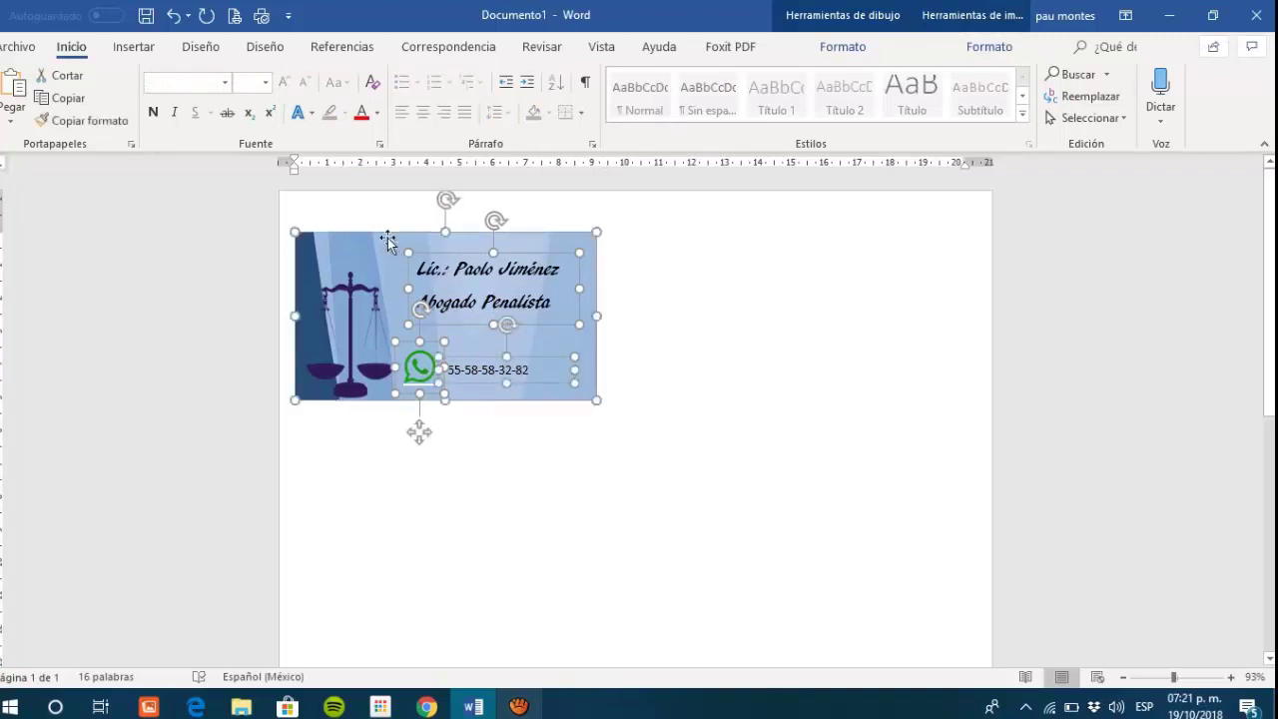
right_click(409, 253)
mouse_move(463, 363)
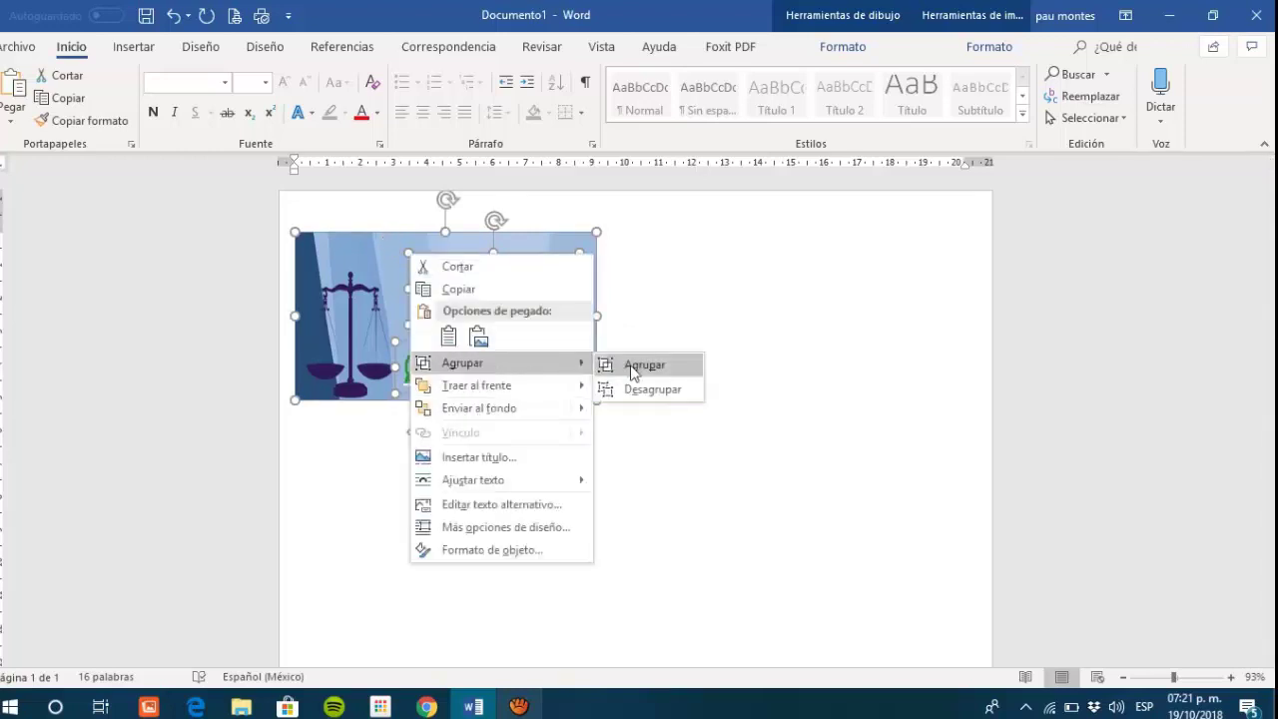
left_click(644, 365)
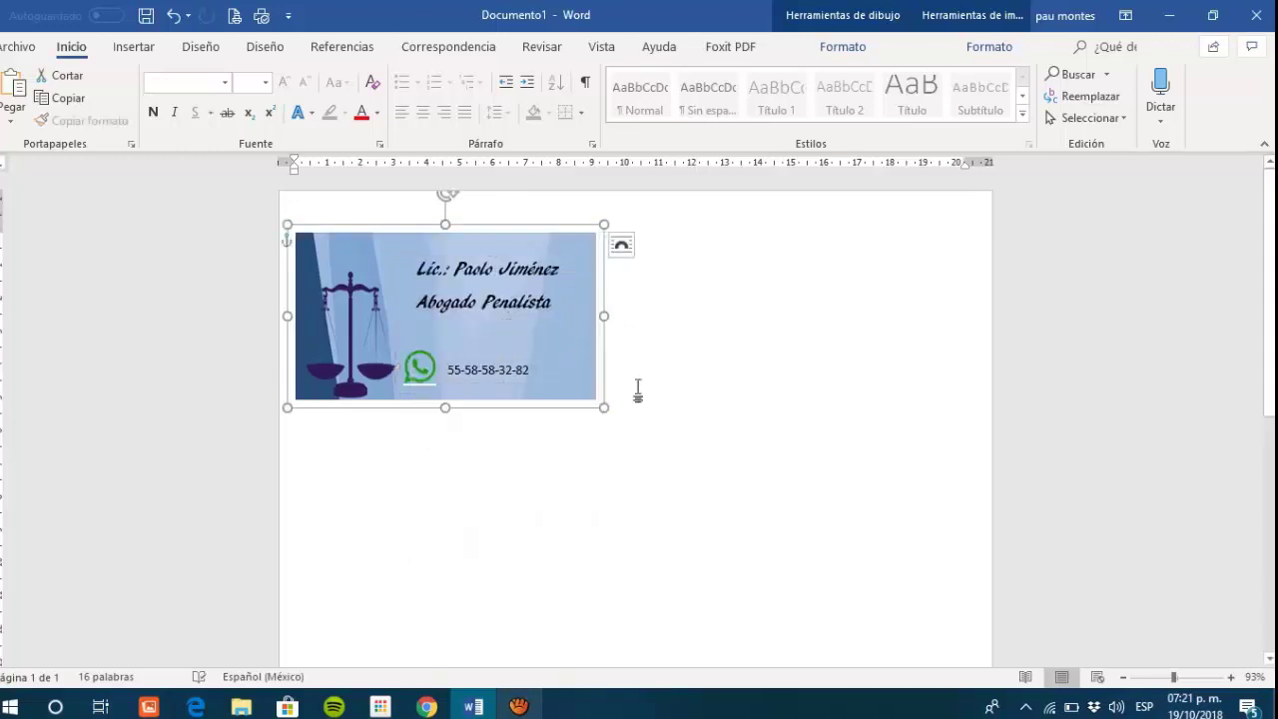
Step: Copy and paste the grouped card, placing the duplicate to the right of the original
left_click(48, 96)
left_click(10, 92)
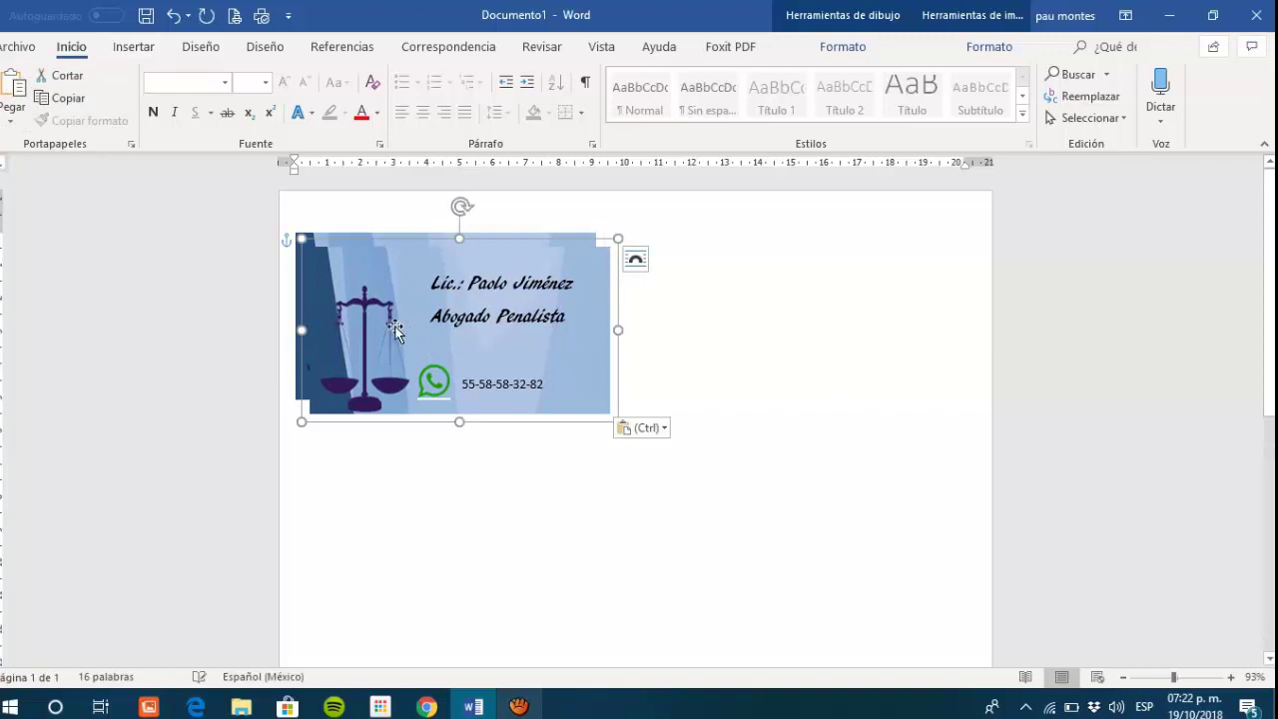
left_click_drag(395, 331, 693, 321)
Step: Copy the left card and place copies below it and in the lower-right slot
left_click(671, 522)
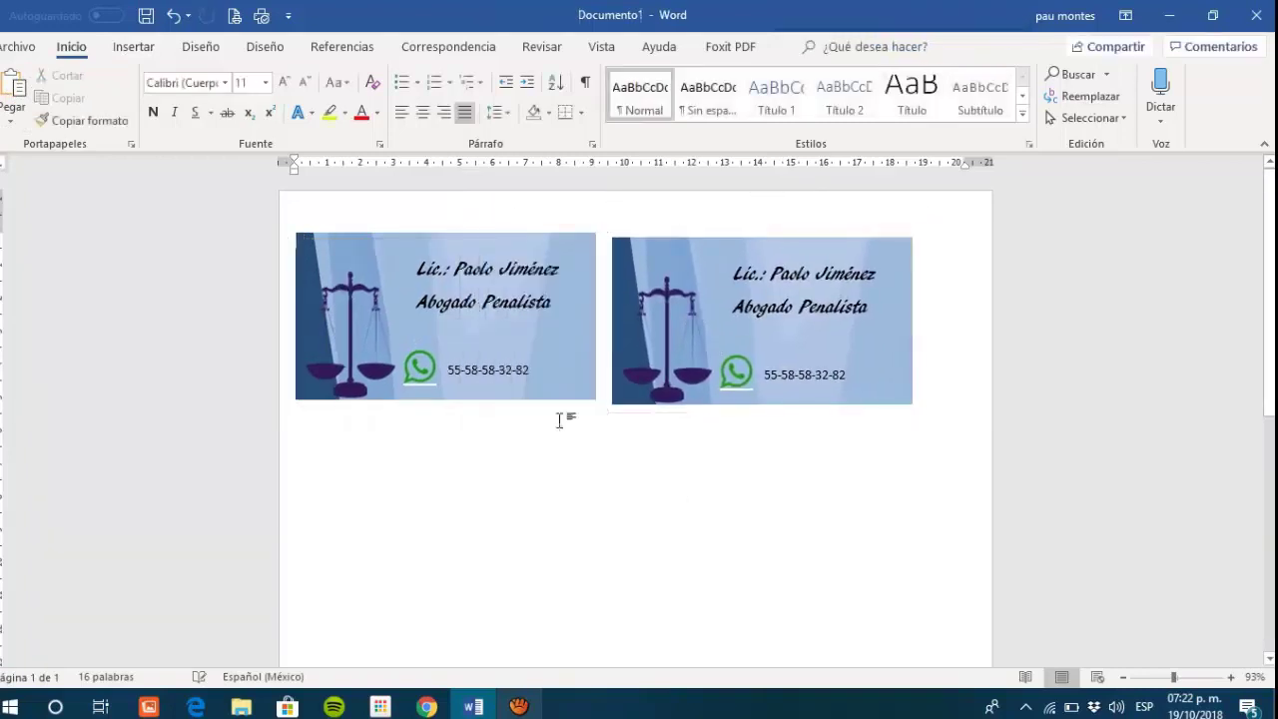
left_click(490, 324)
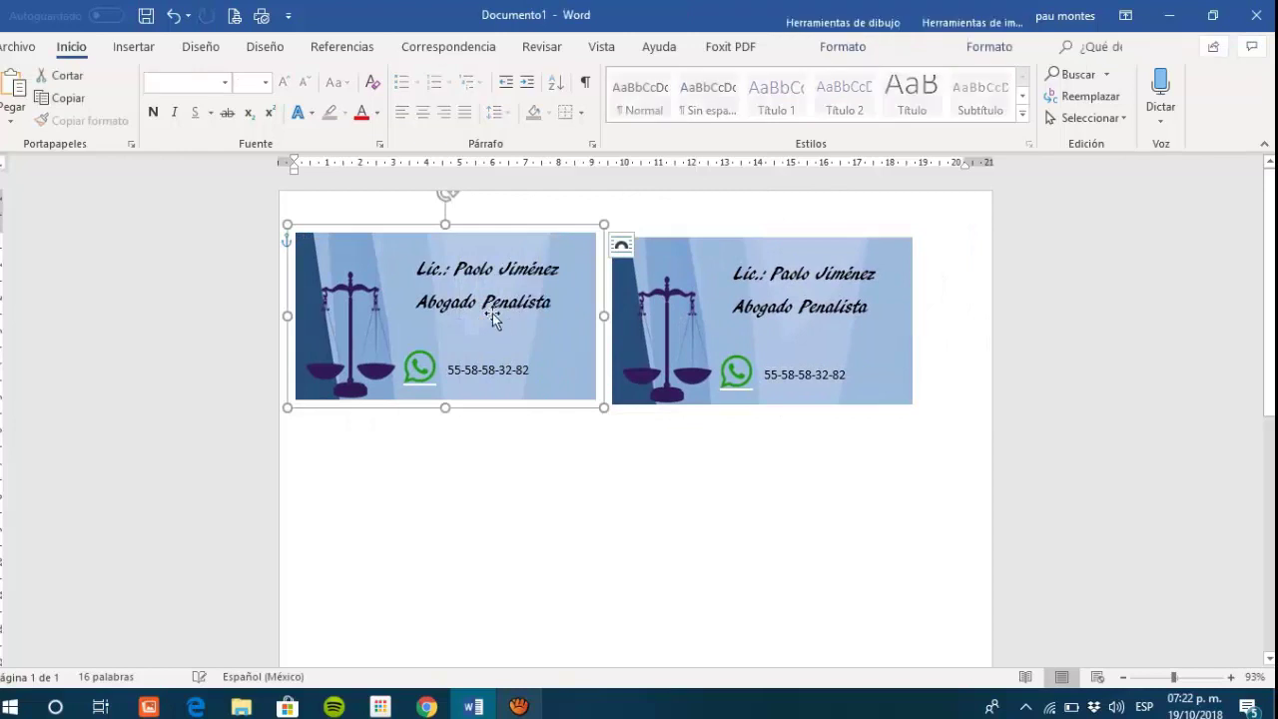
left_click(78, 98)
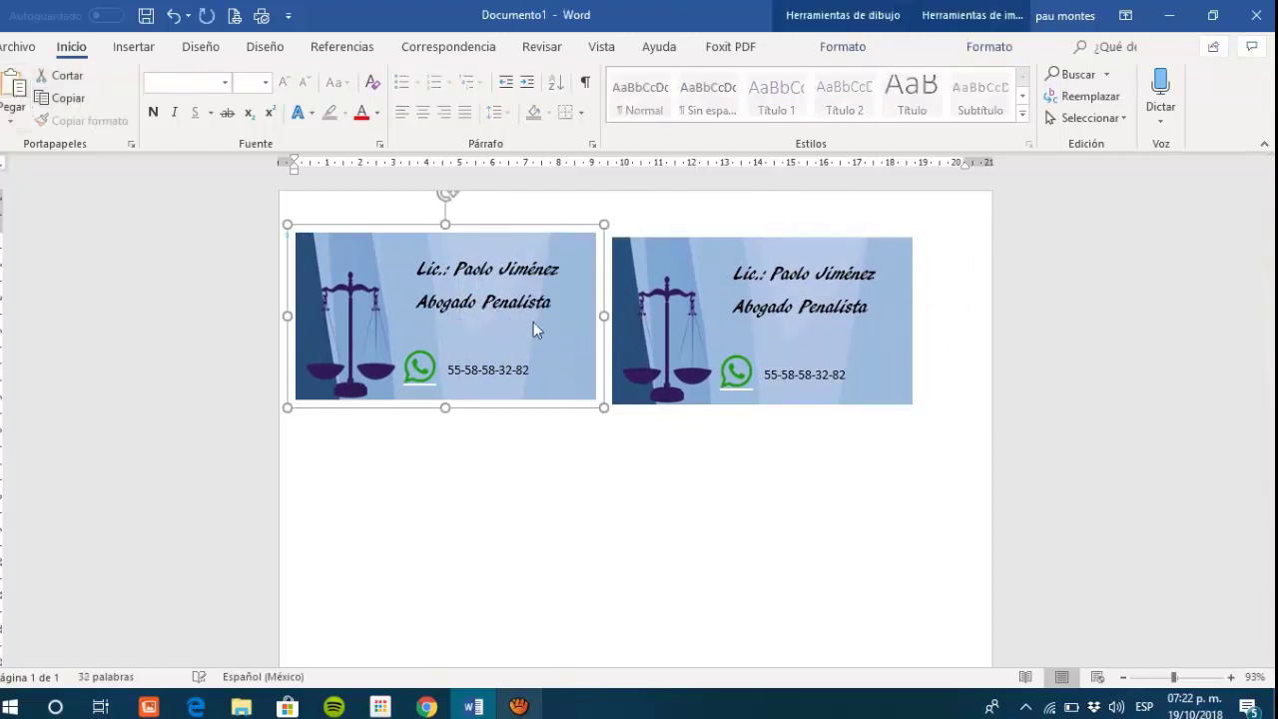
key("ctrl+v")
left_click_drag(526, 344, 486, 512)
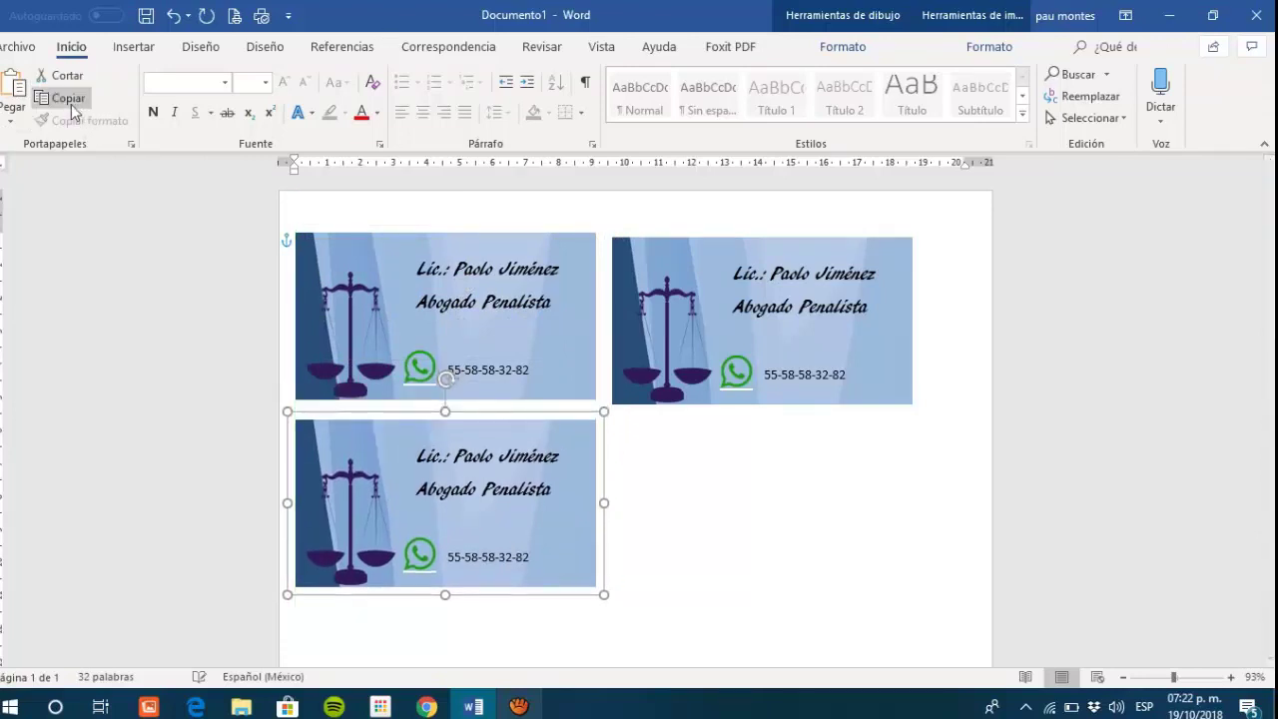
left_click(13, 90)
left_click(573, 453)
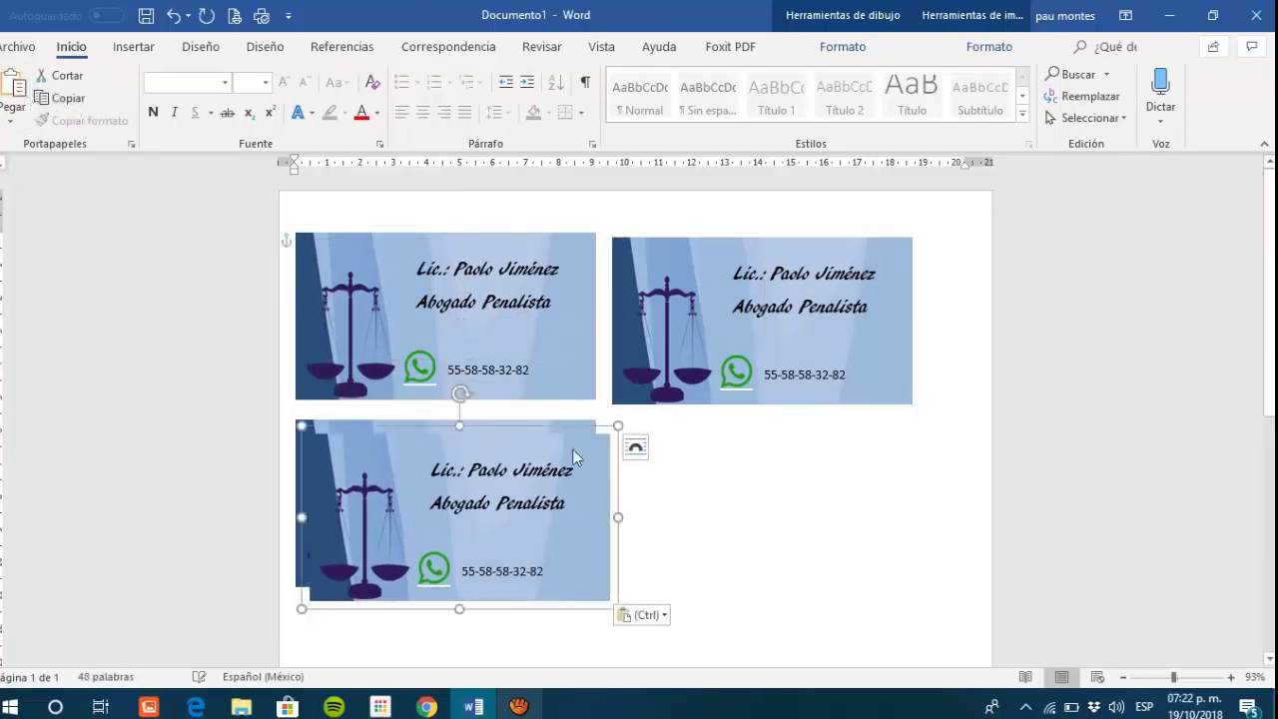
mouse_move(510, 449)
left_mouse_down()
mouse_move(837, 439)
mouse_move(821, 422)
left_mouse_up()
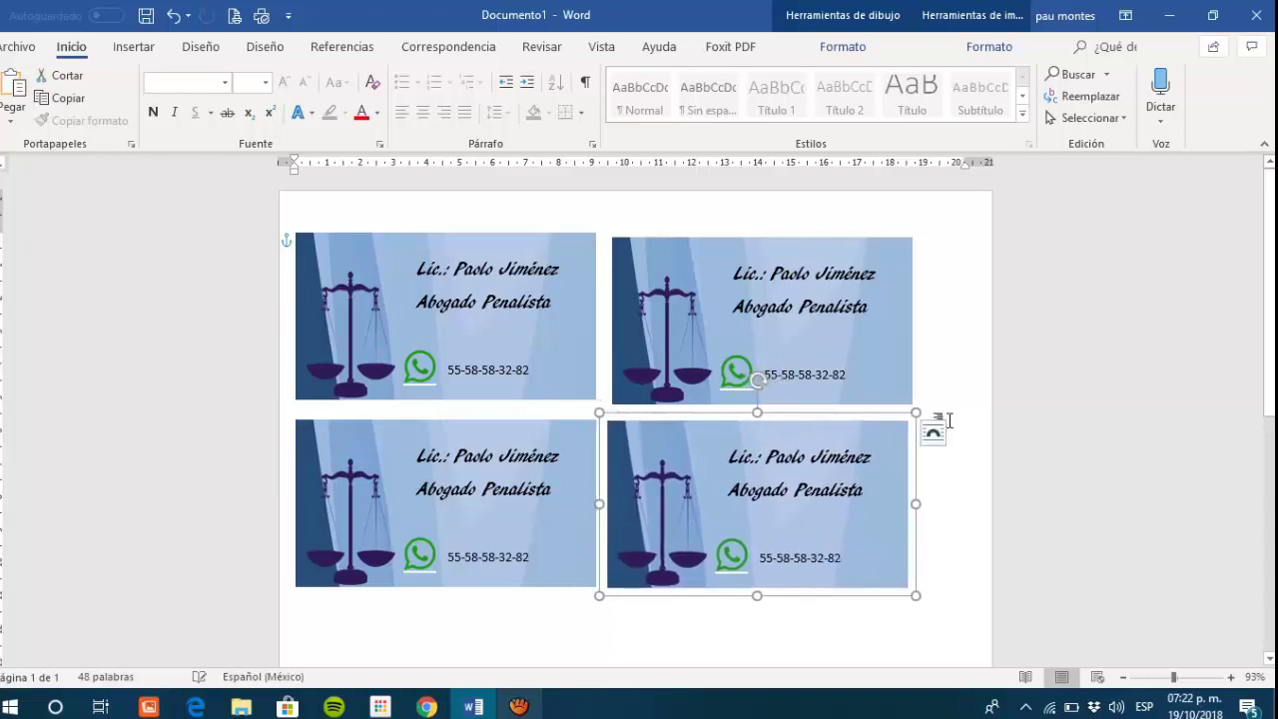
Step: Paste another copy into a new row below and place a matching card beside it
key("ctrl+v")
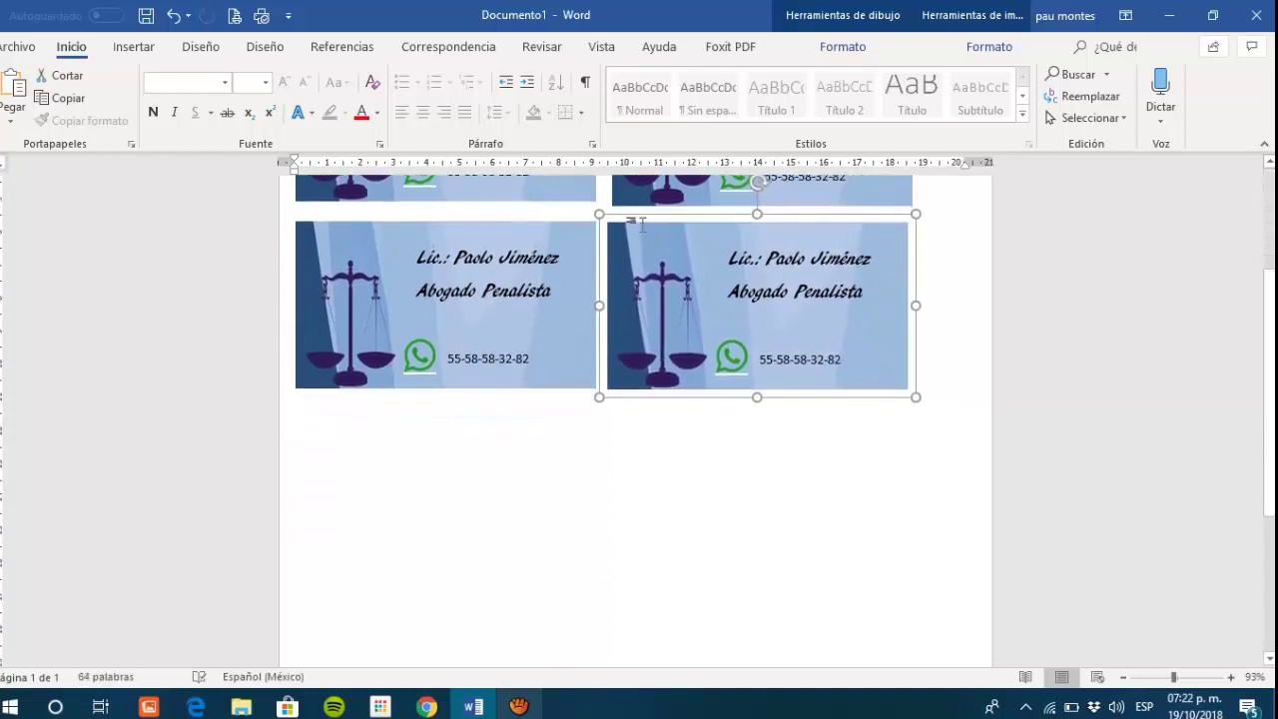
left_click(489, 470)
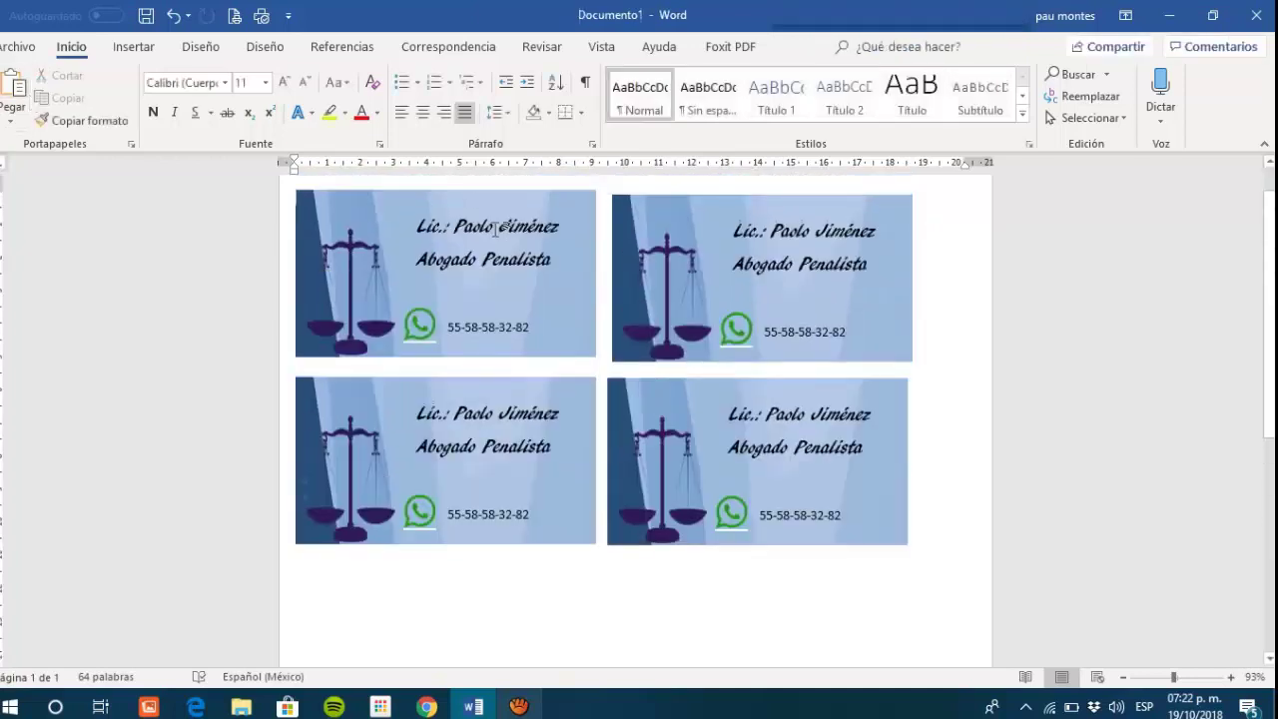
left_click(394, 409)
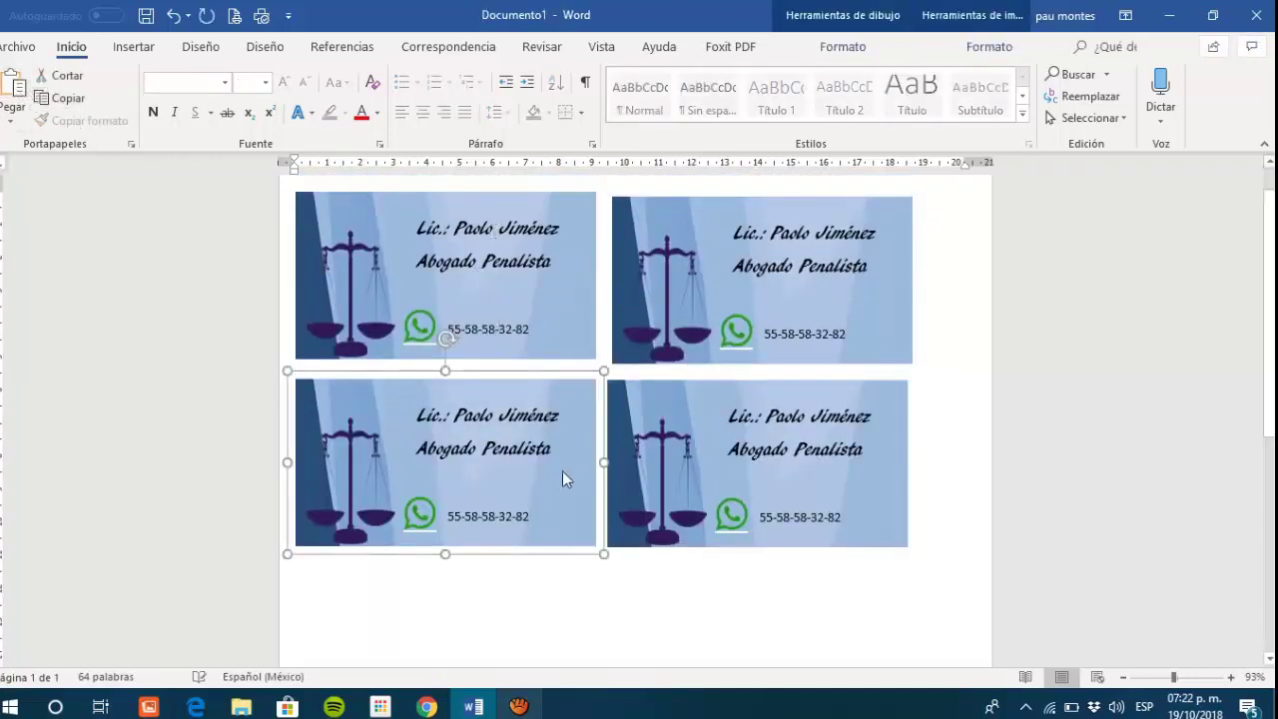
key("ctrl+v")
mouse_move(514, 534)
left_mouse_down()
mouse_move(745, 616)
mouse_move(799, 531)
left_mouse_up()
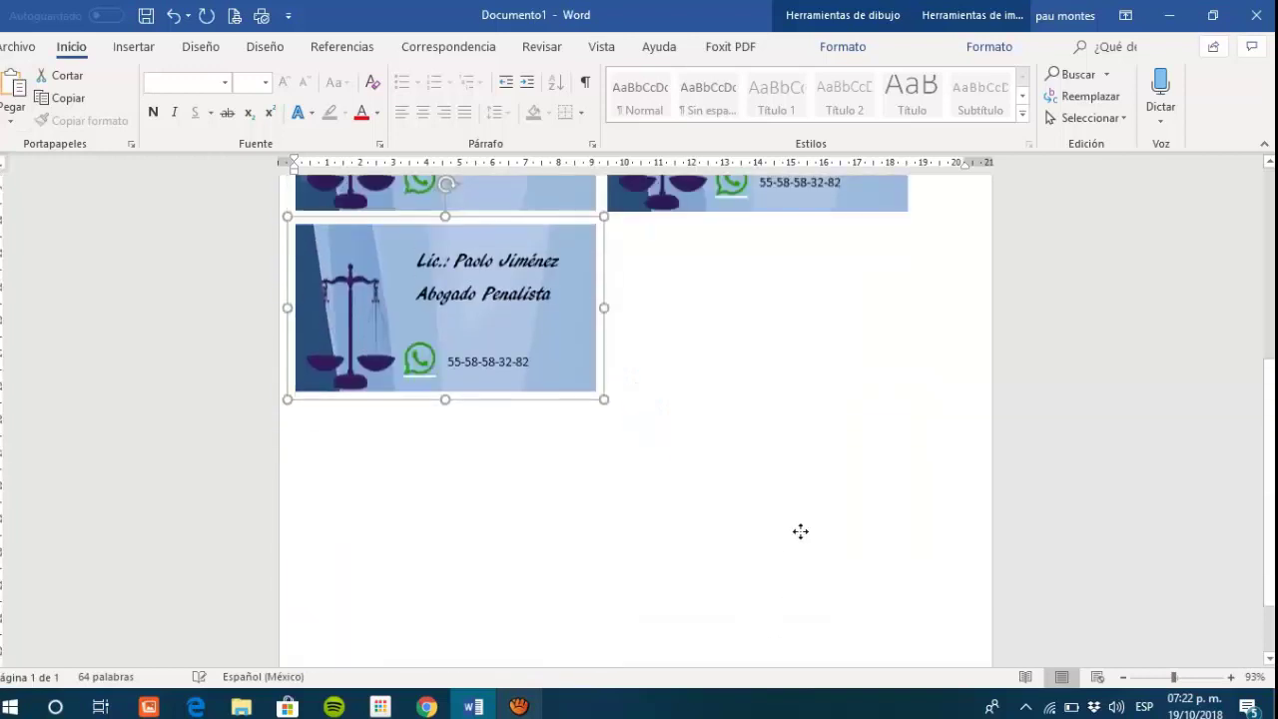
left_click(41, 98)
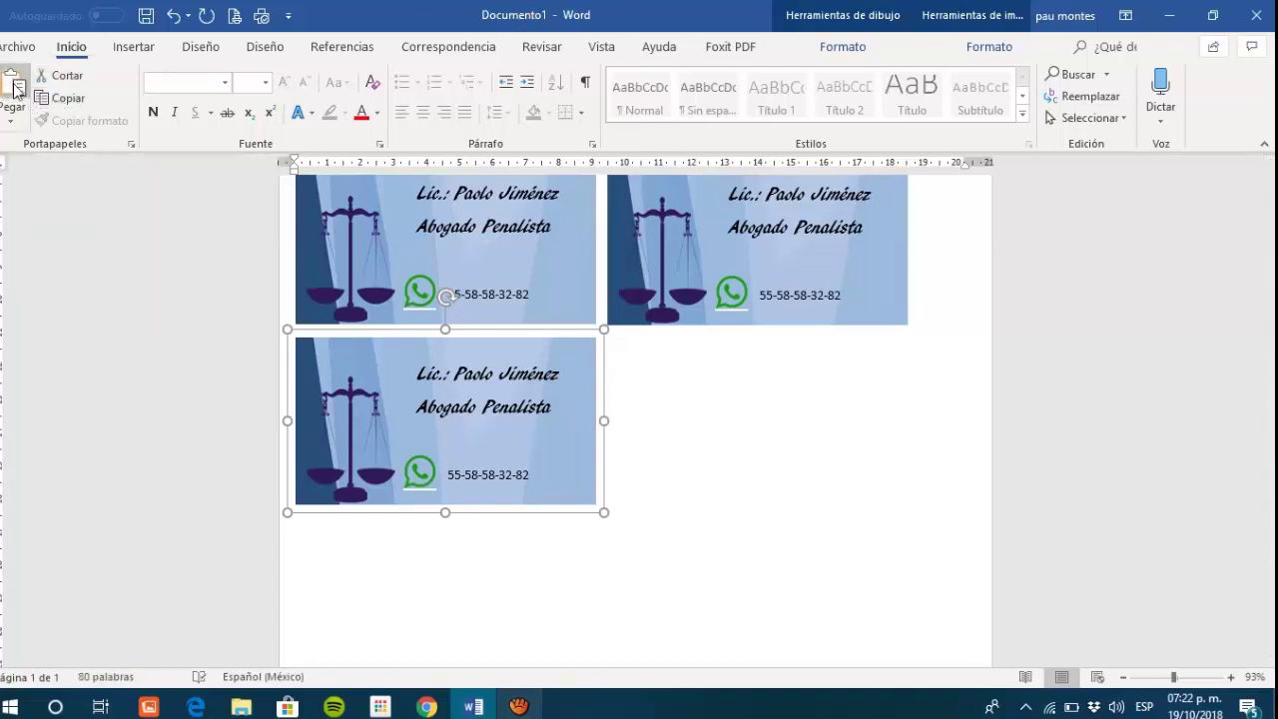
left_click(12, 88)
mouse_move(563, 366)
left_mouse_down()
mouse_move(841, 348)
mouse_move(833, 354)
left_mouse_up()
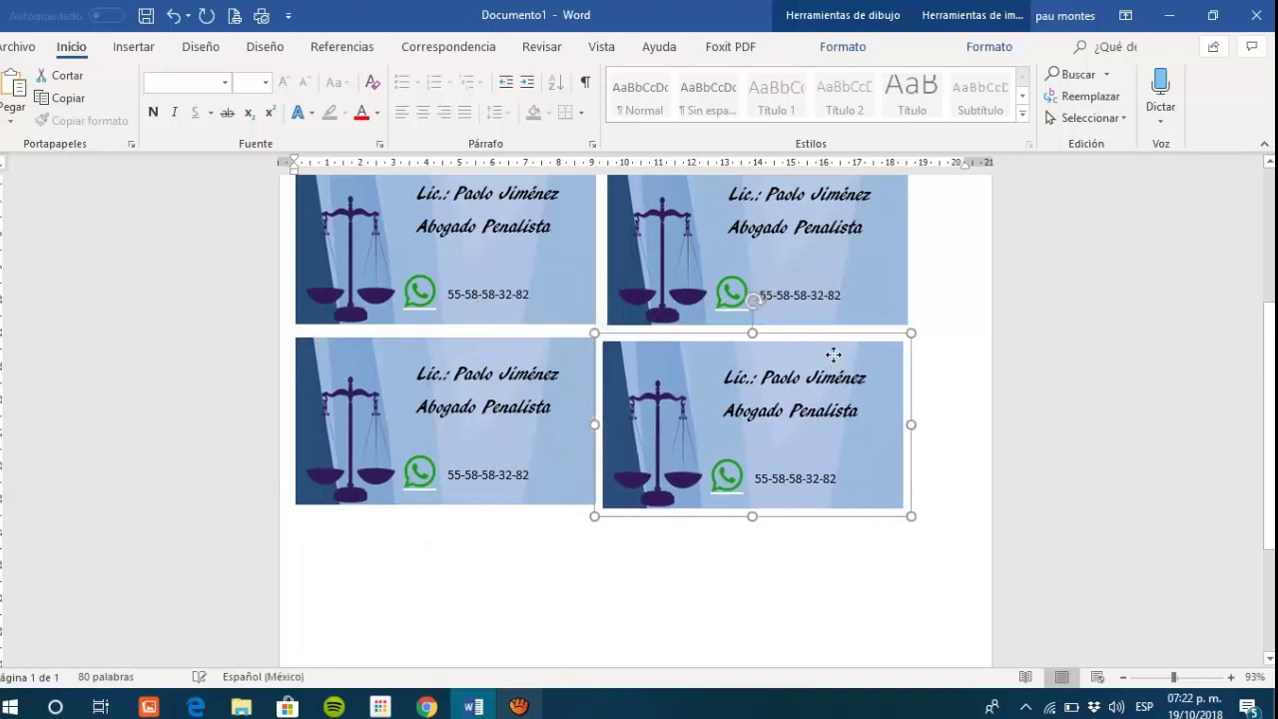
Step: Fill the bottom row with two more card copies, check the layout, and open the Información page
left_click(14, 88)
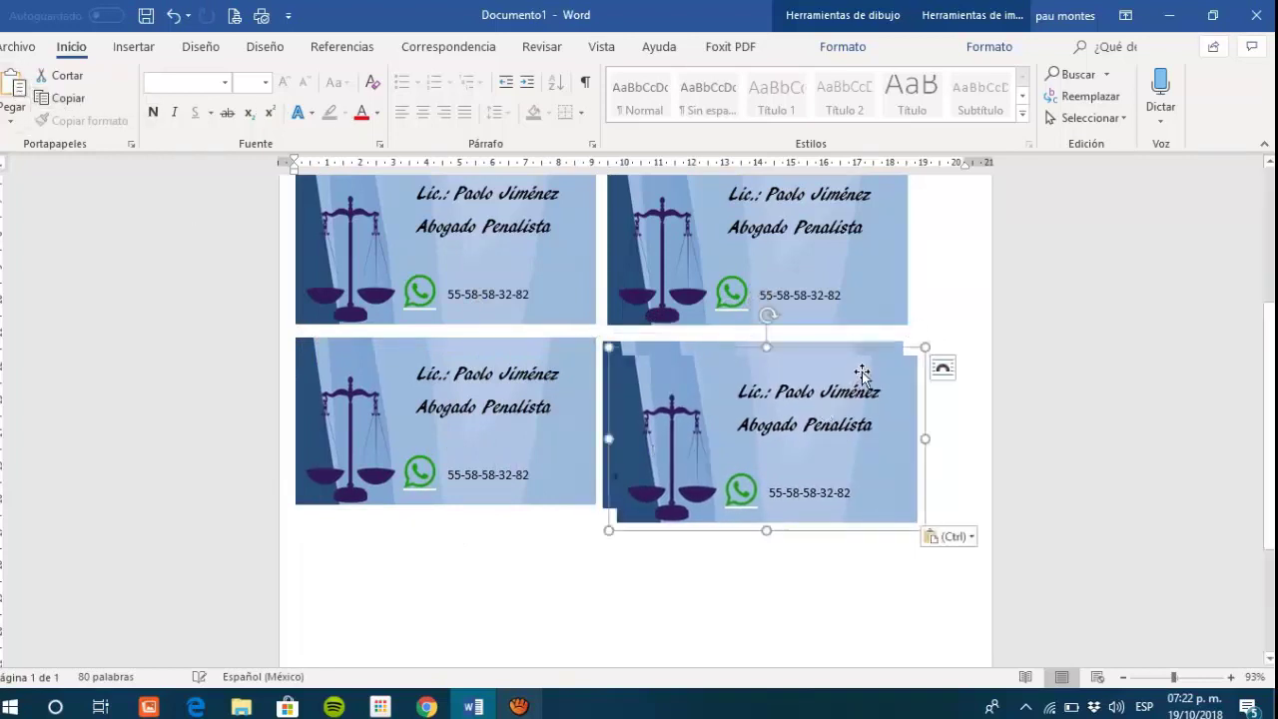
mouse_move(852, 381)
left_mouse_down()
mouse_move(478, 550)
mouse_move(545, 534)
left_mouse_up()
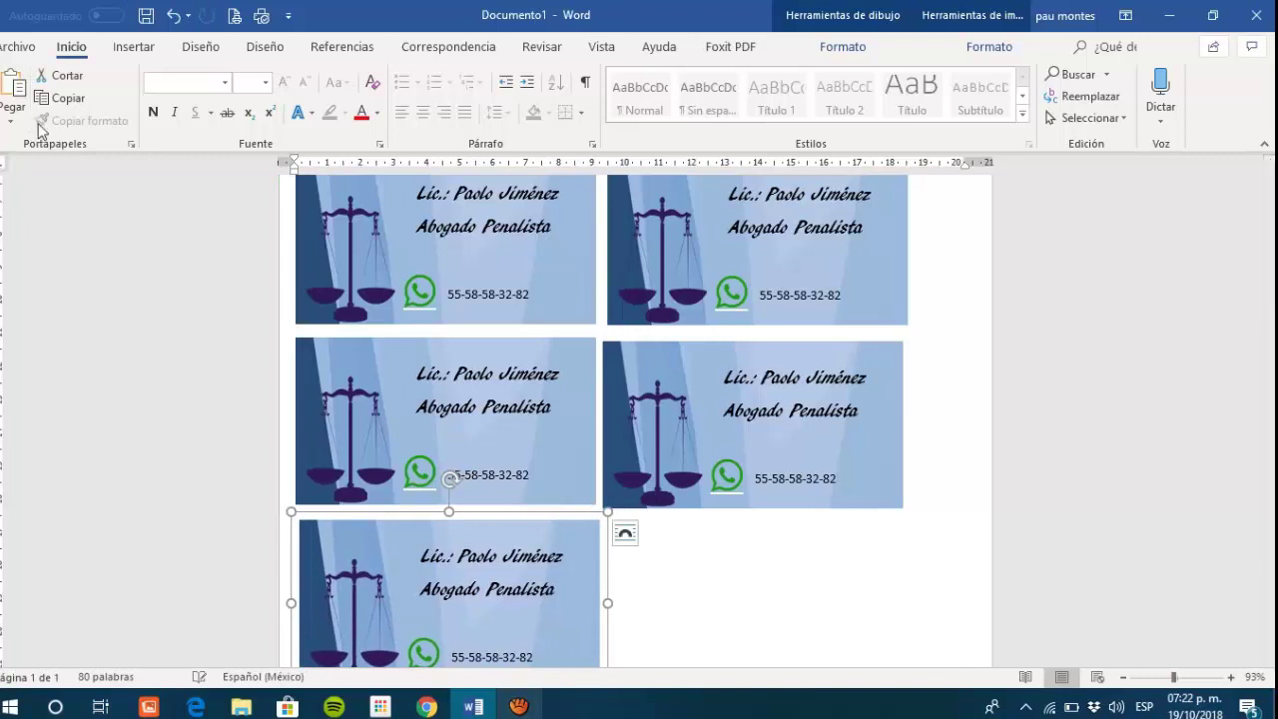
key("ctrl+v")
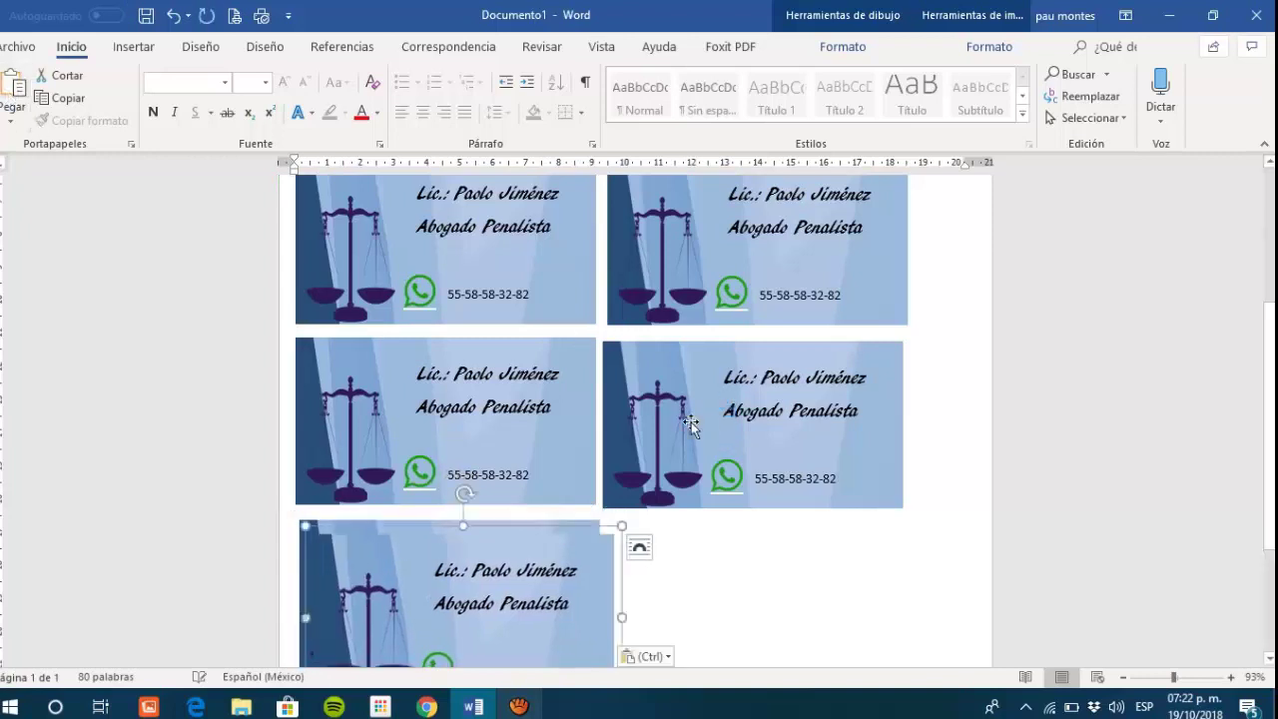
left_click_drag(507, 546, 800, 538)
scroll(974, 413, "up", 3)
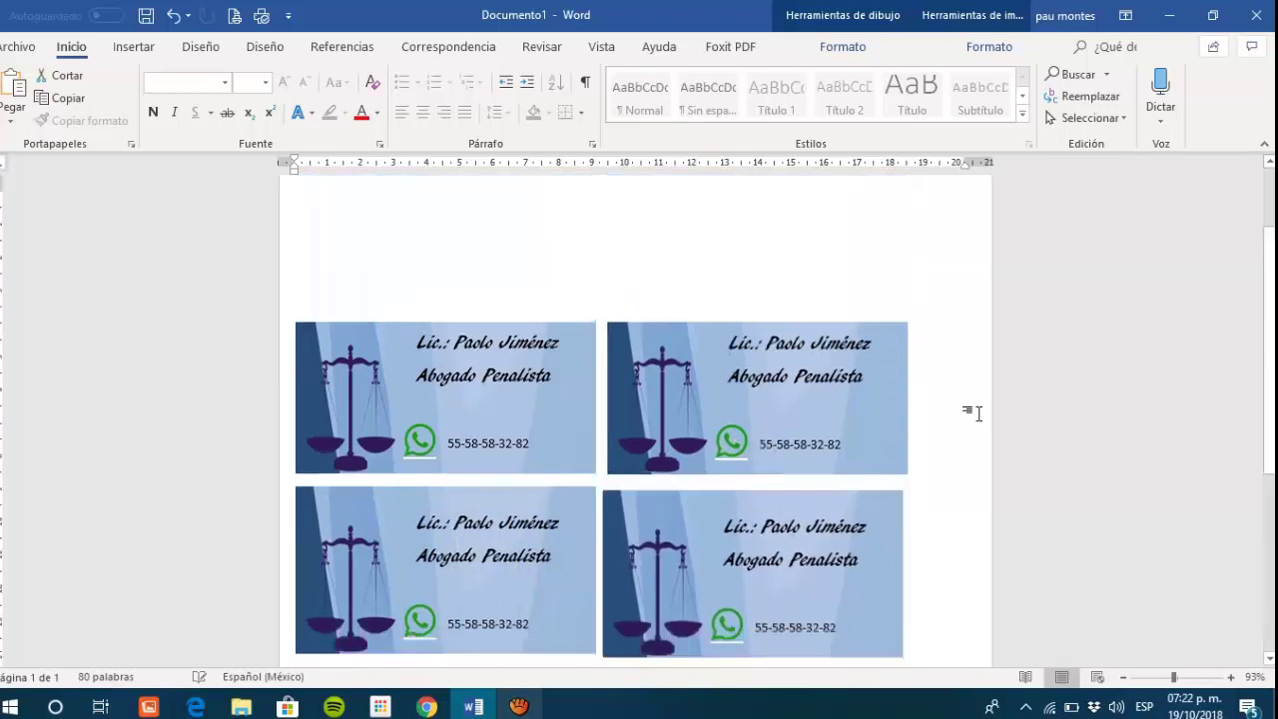
left_click(974, 413)
scroll(974, 412, "down", 5)
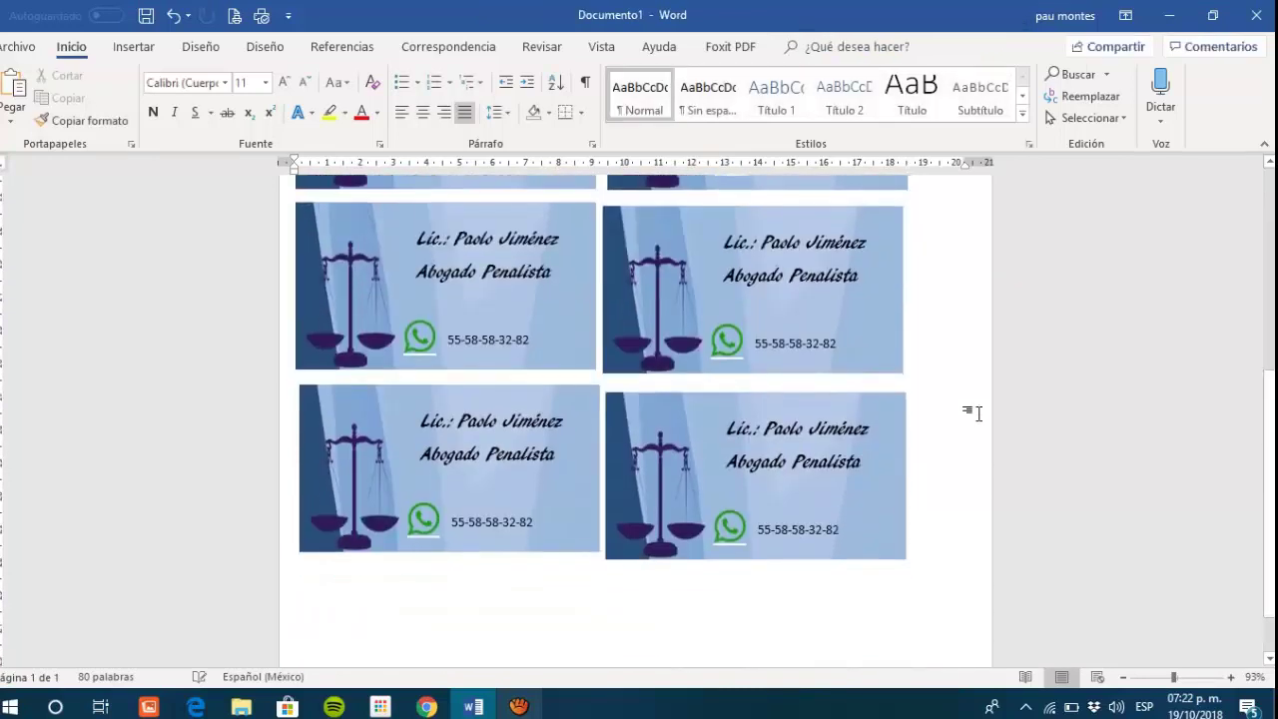
key("ctrl+v")
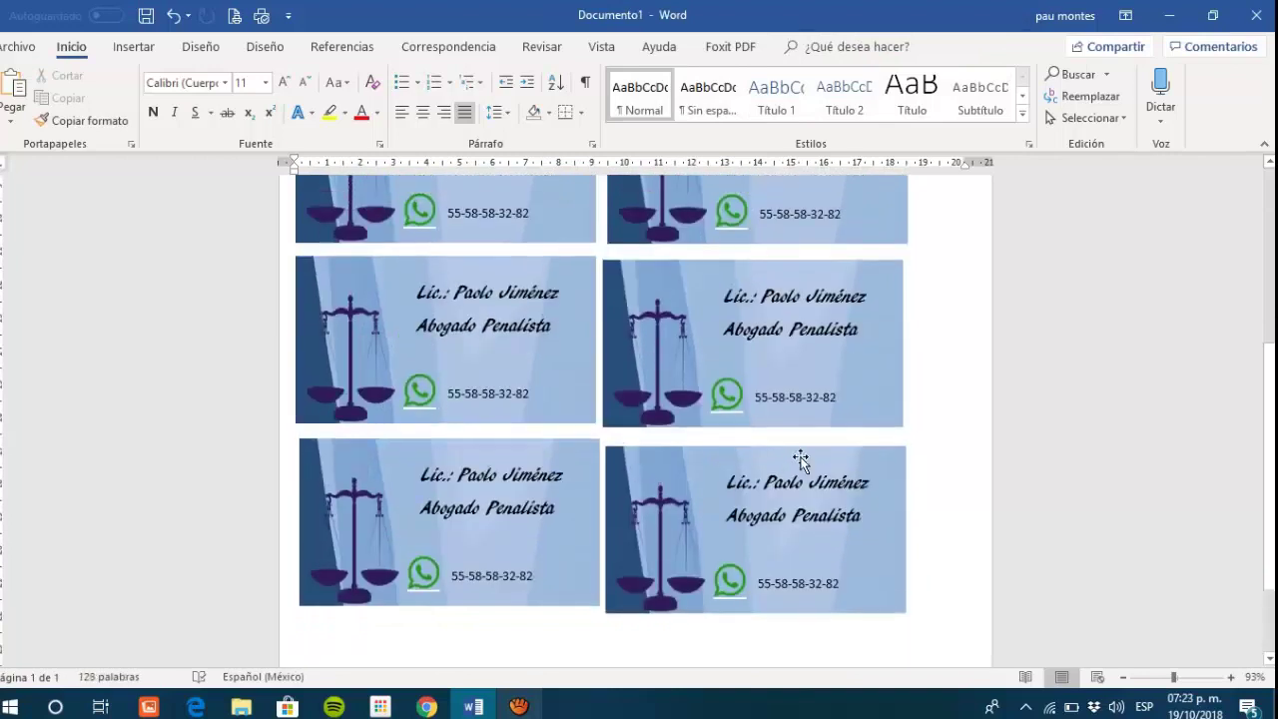
left_click(801, 459)
scroll(1078, 452, "up", 3)
left_click(1083, 453)
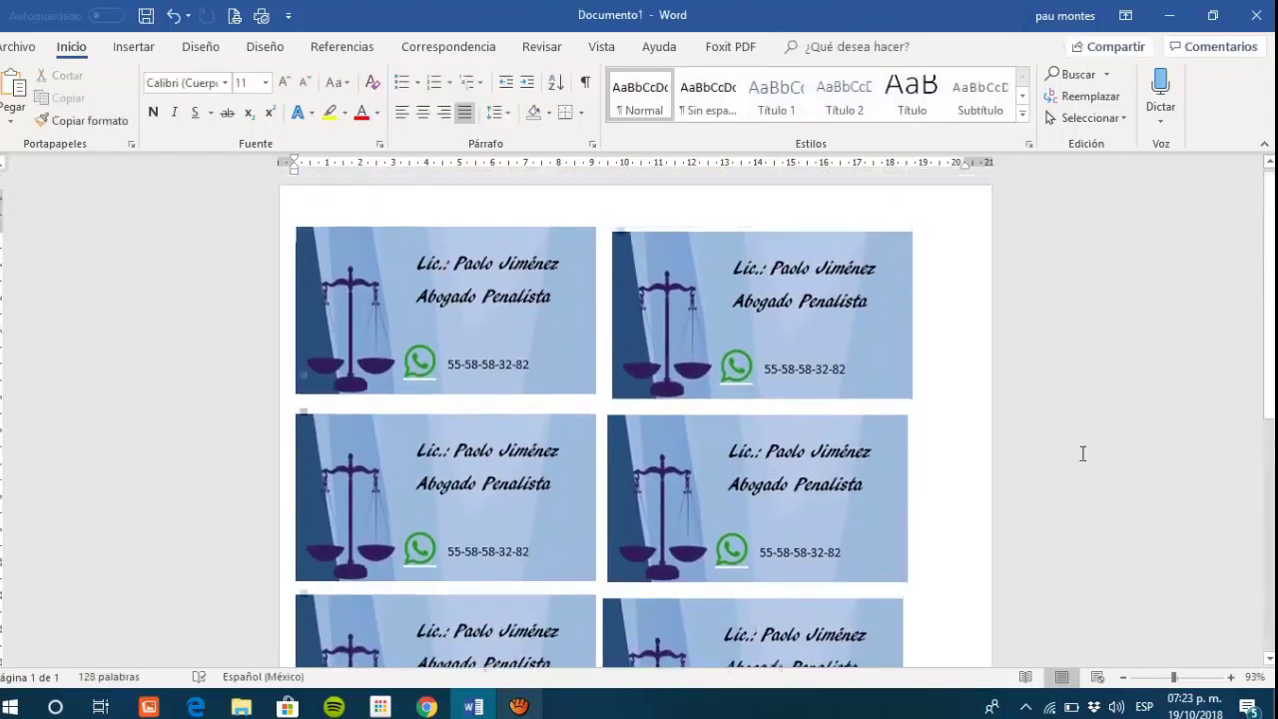
left_click(10, 46)
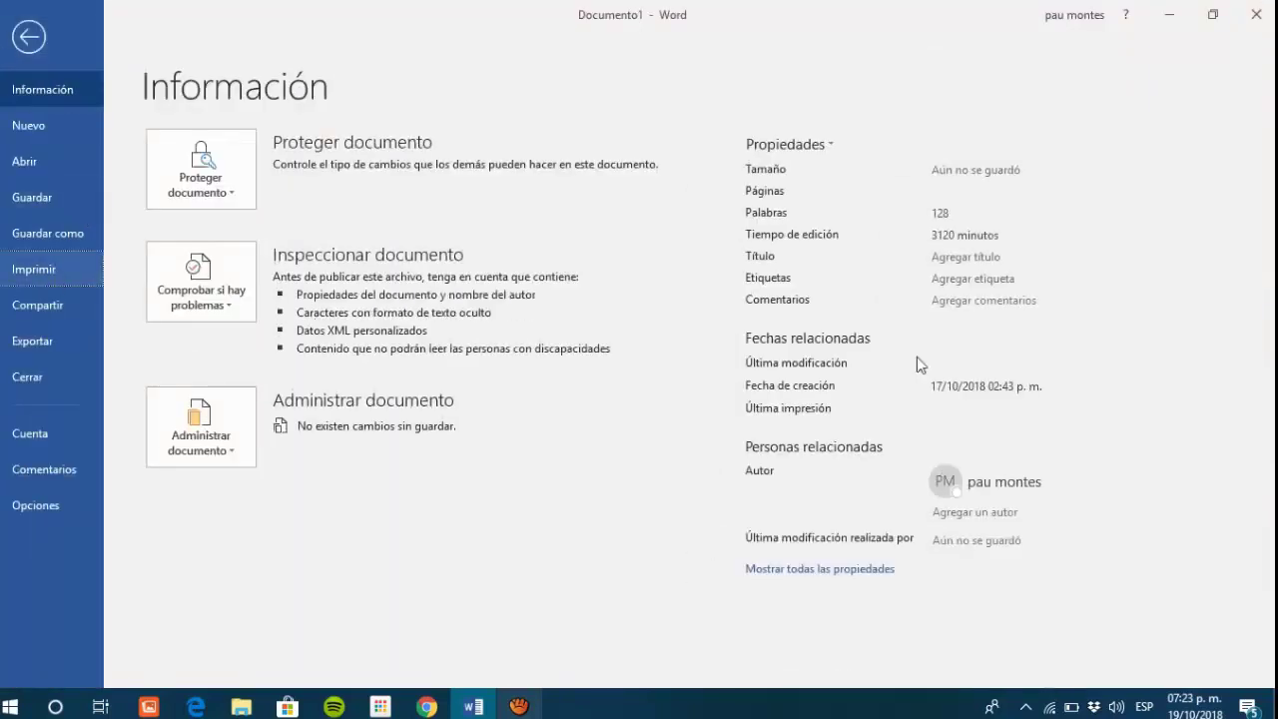